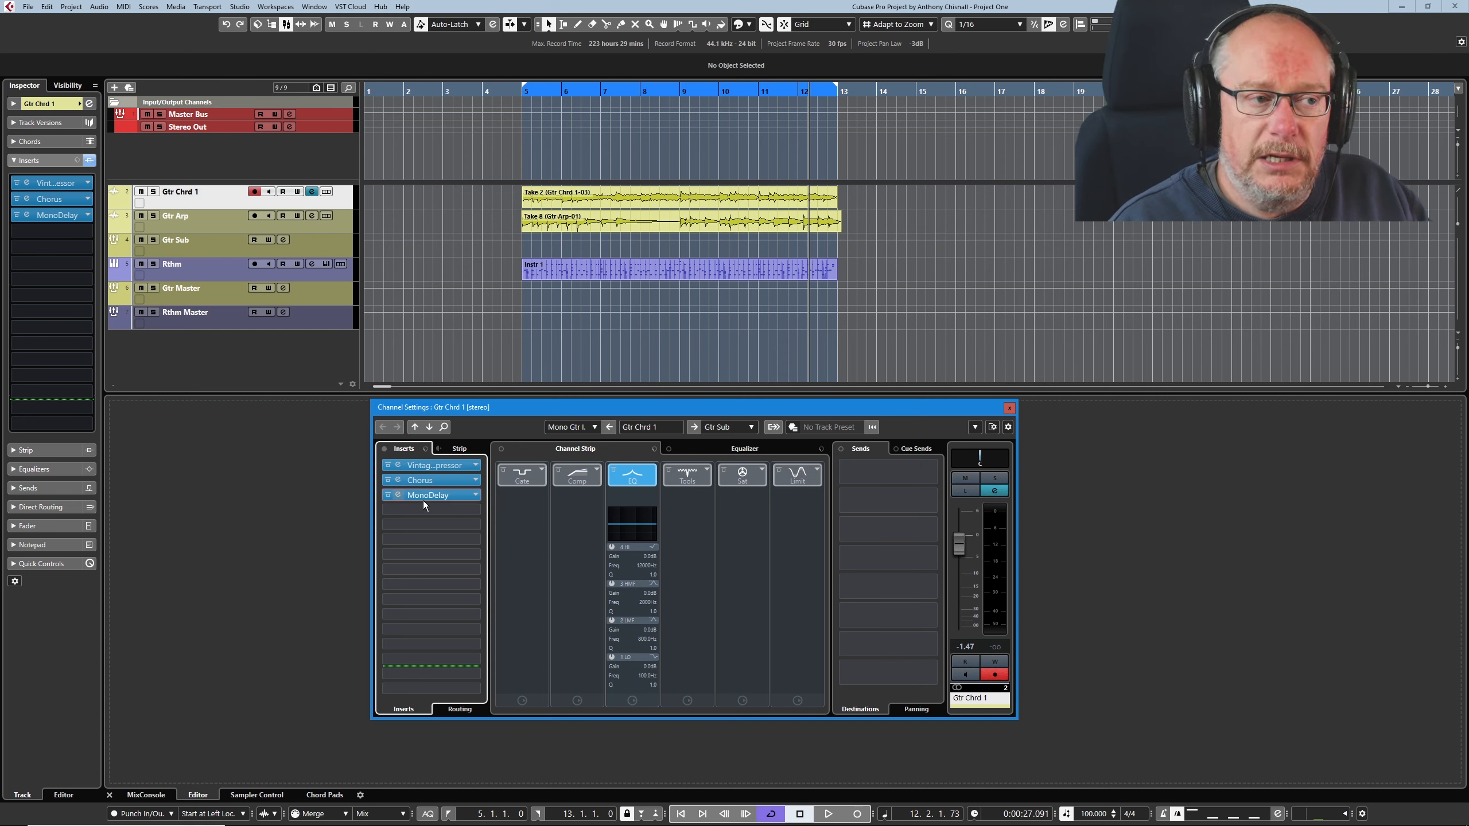
View the saved presets of the MonoDelay insert on Gtr Chrd 1, closing the plug-in without saving a new one
{"action": "left_click", "coordinate": [432, 496]}
{"action": "left_click", "coordinate": [839, 273]}
{"action": "left_click", "coordinate": [870, 303]}
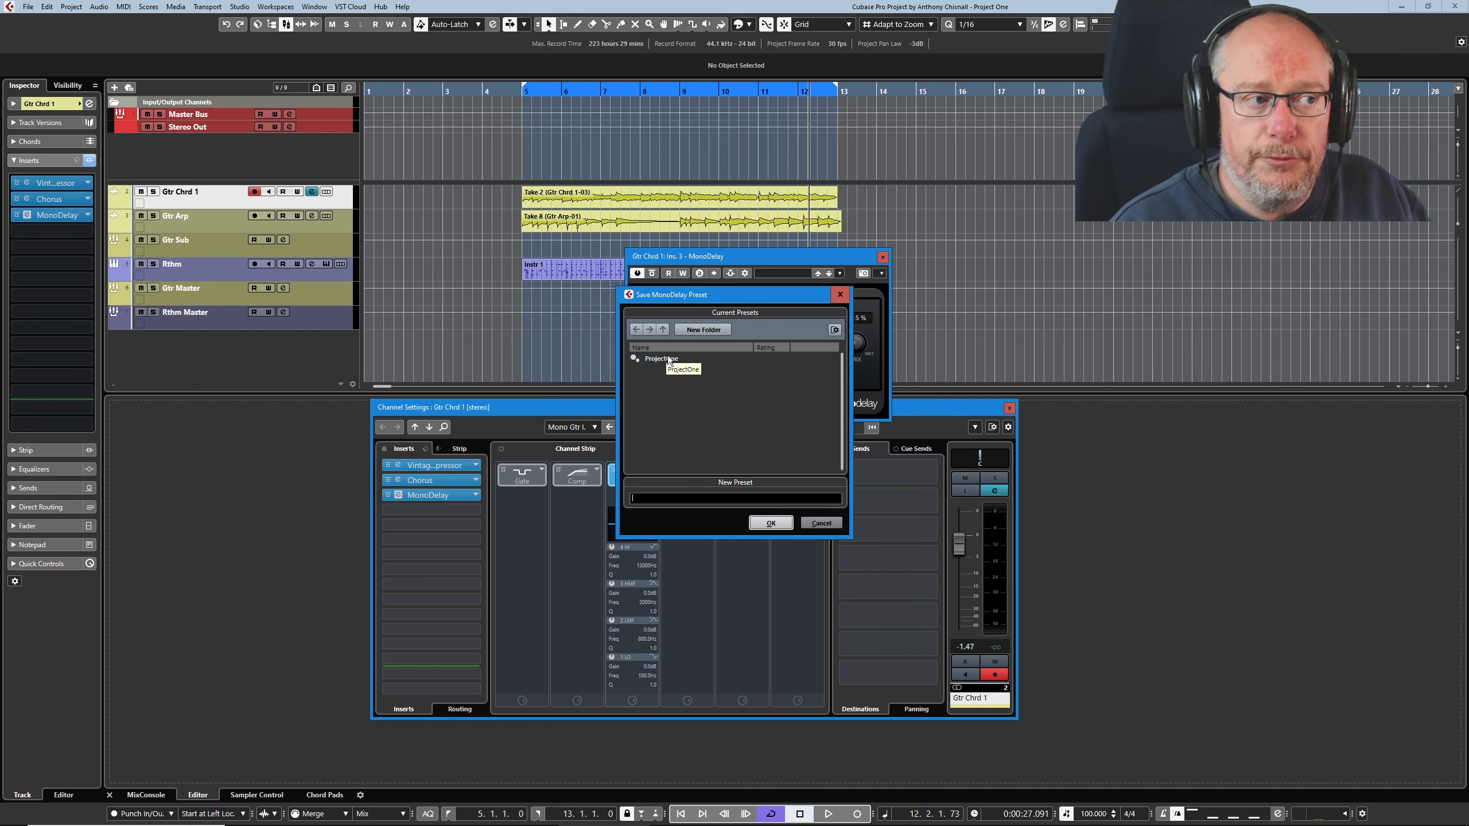
{"action": "left_click", "coordinate": [821, 521]}
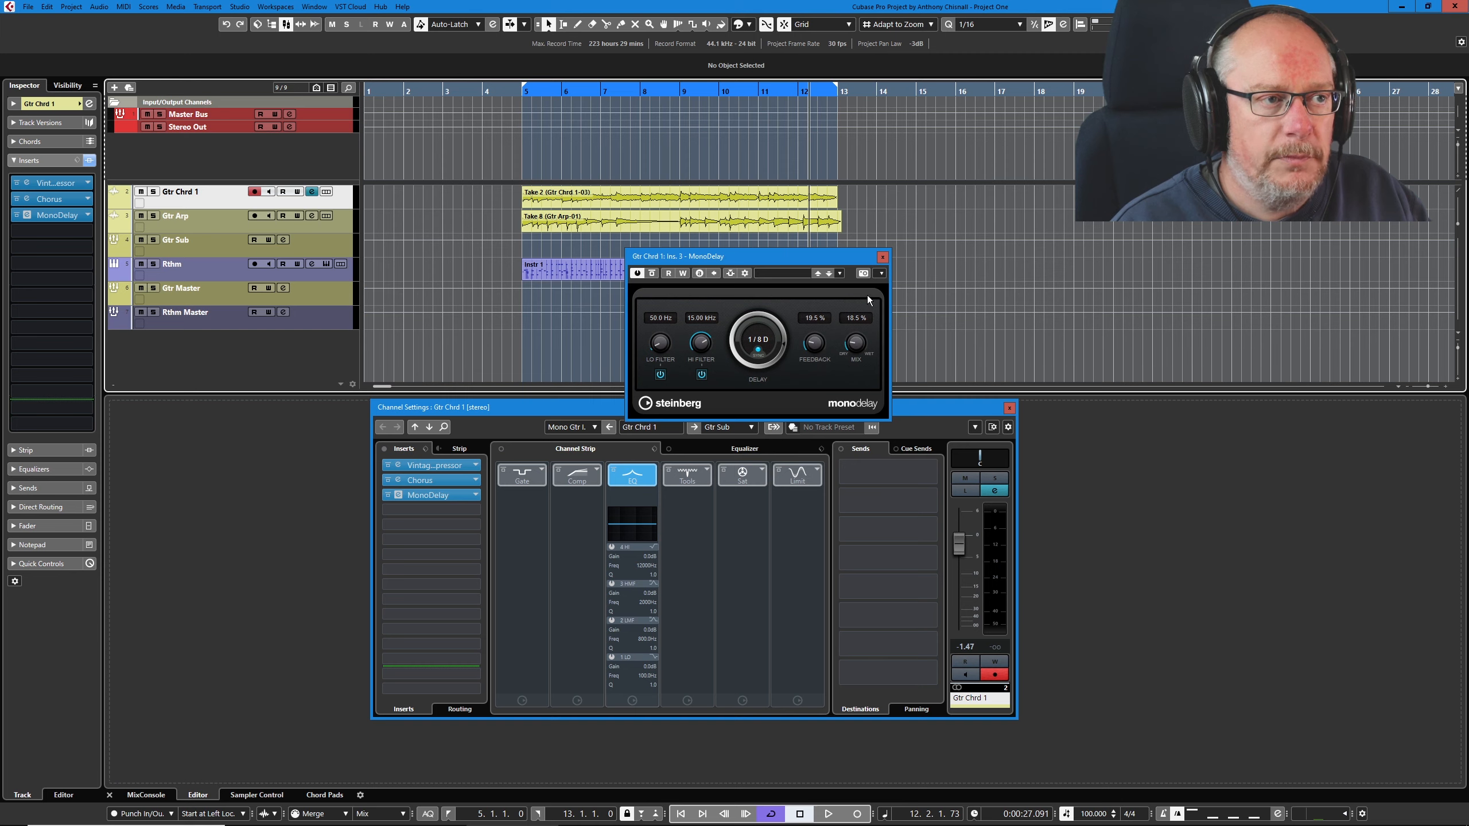
{"action": "left_click", "coordinate": [882, 257]}
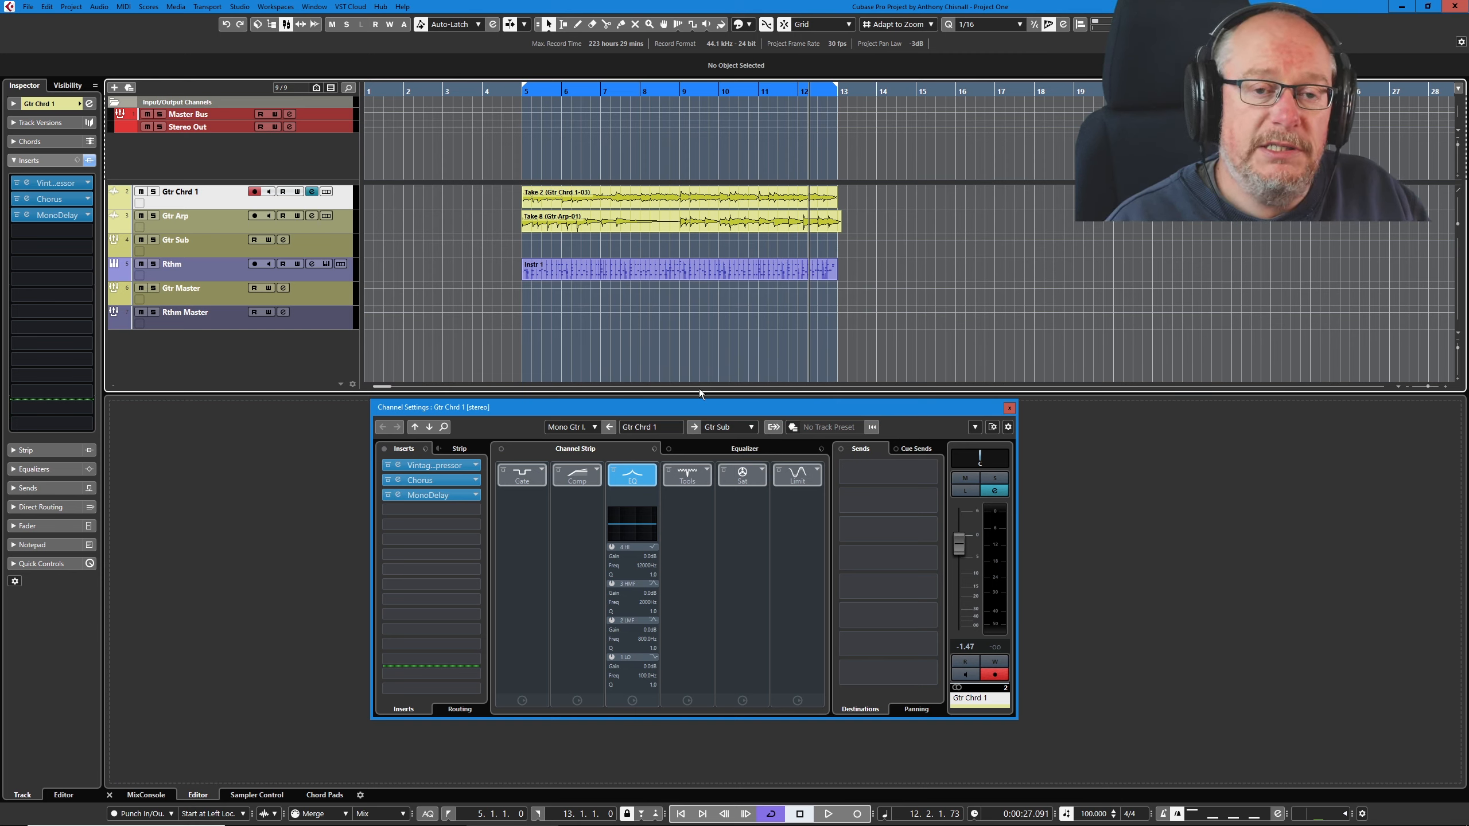
Remove the MonoDelay insert from Gtr Chrd 1 by choosing No Effect, and close the channel settings
{"action": "left_click", "coordinate": [476, 495]}
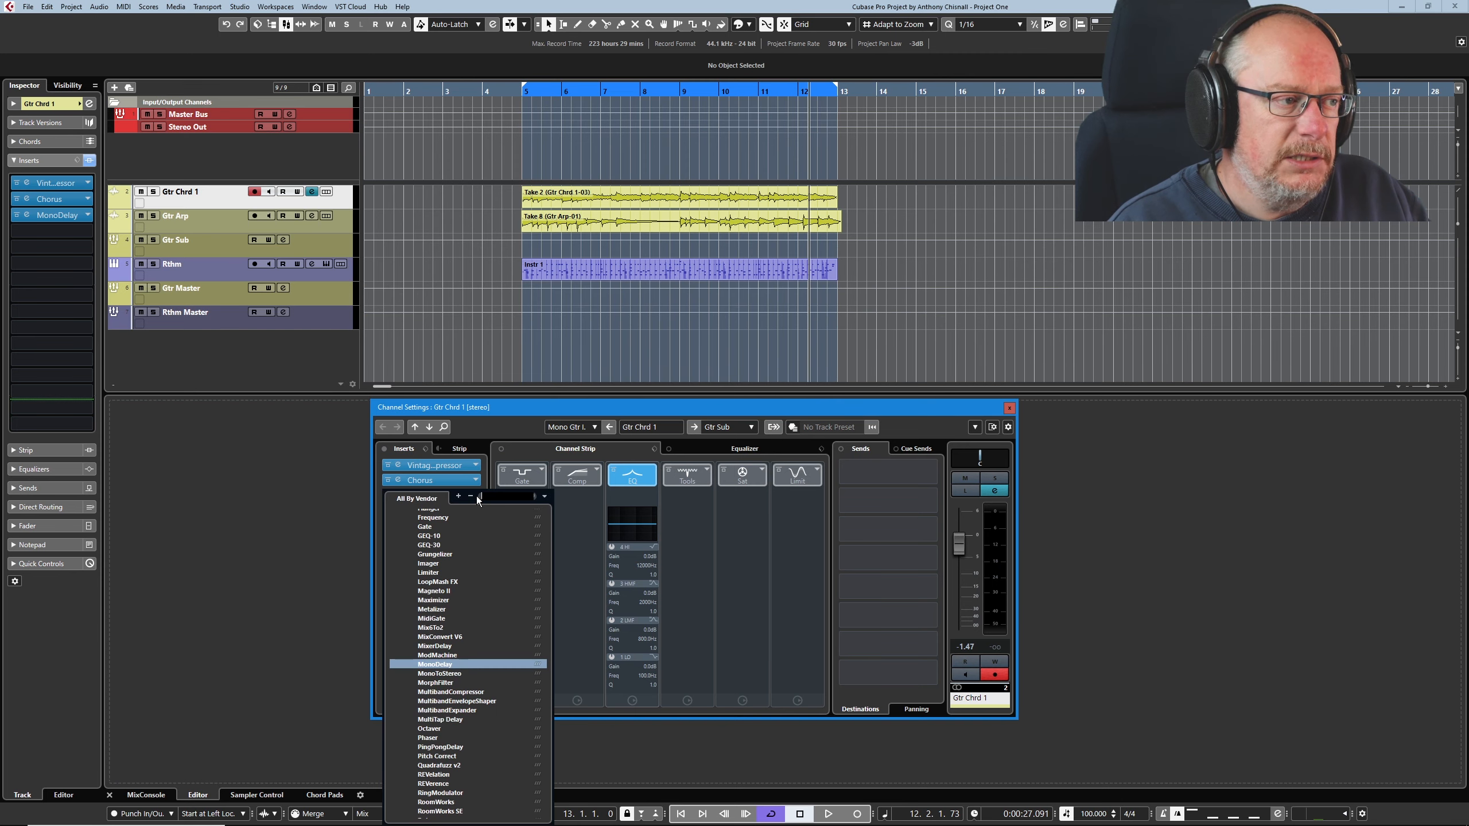
{"action": "scroll", "coordinate": [446, 567], "scroll_direction": "up", "scroll_amount": 9}
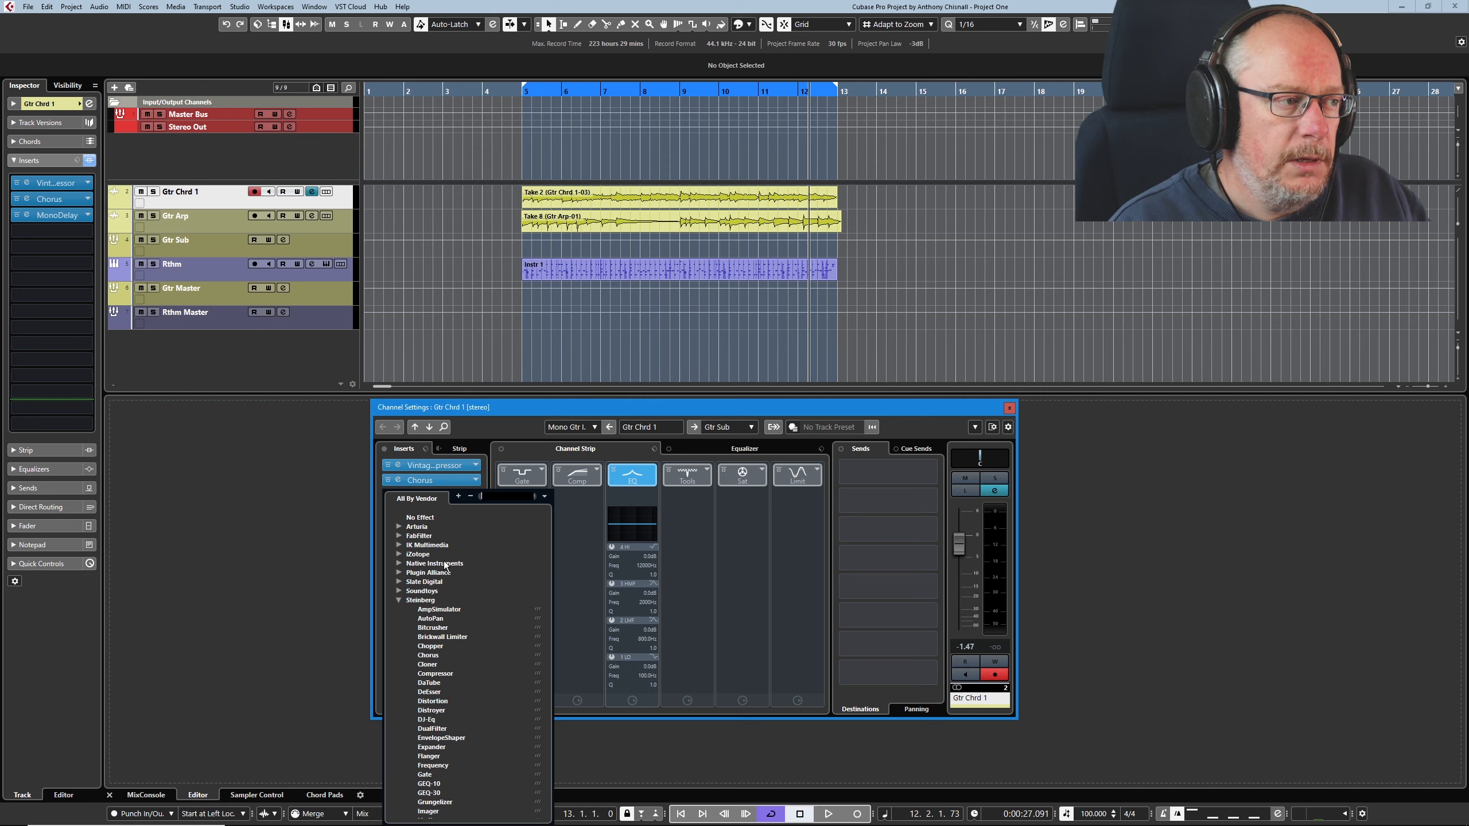
{"action": "left_click", "coordinate": [430, 519]}
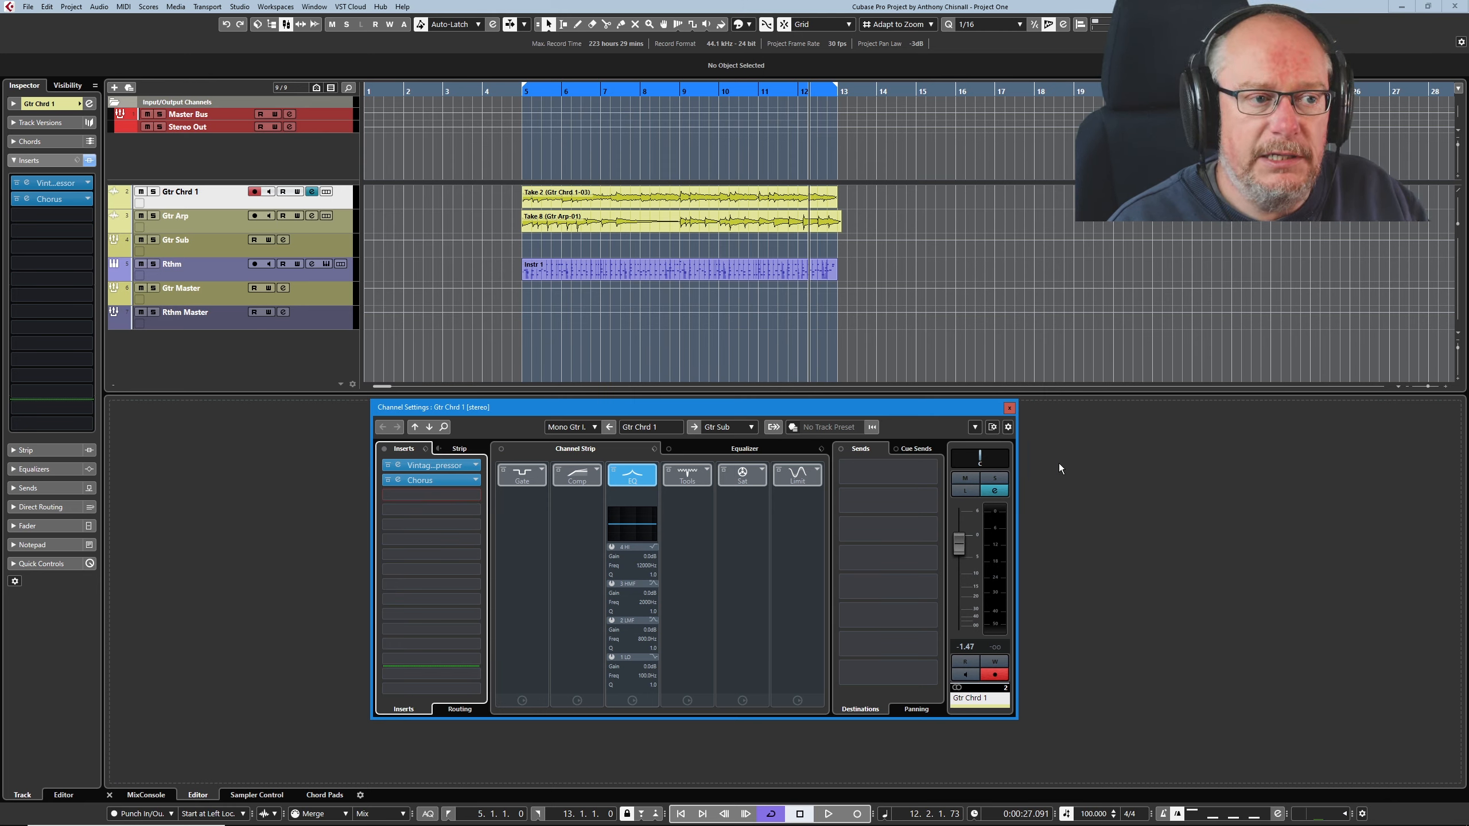
{"action": "left_click", "coordinate": [1010, 408]}
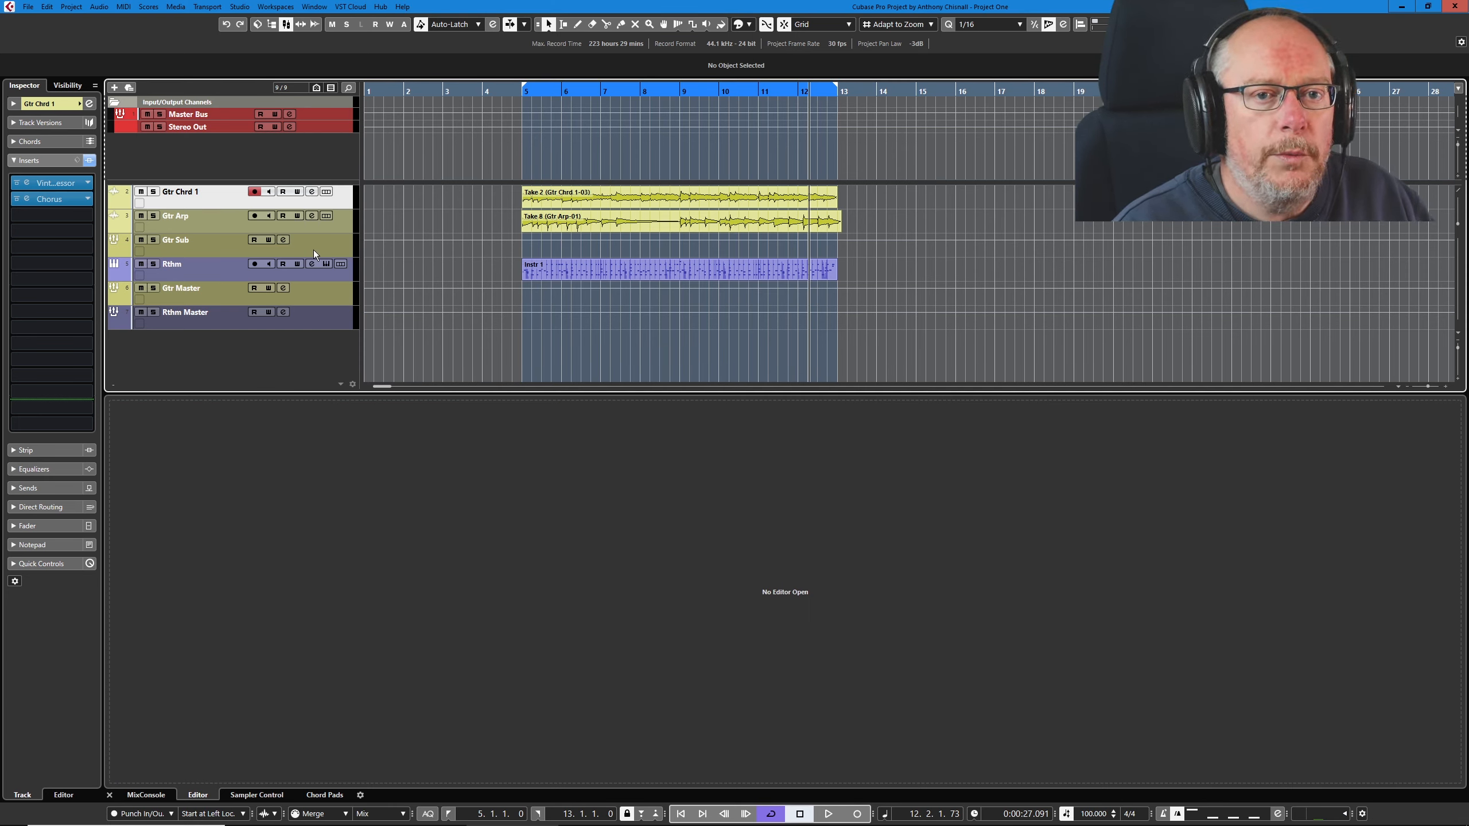
Add a stereo MonoDelay effect track named Gtr Delay, routed to Gtr Master, and move its plug-in window clear for editing
{"action": "left_click", "coordinate": [115, 88]}
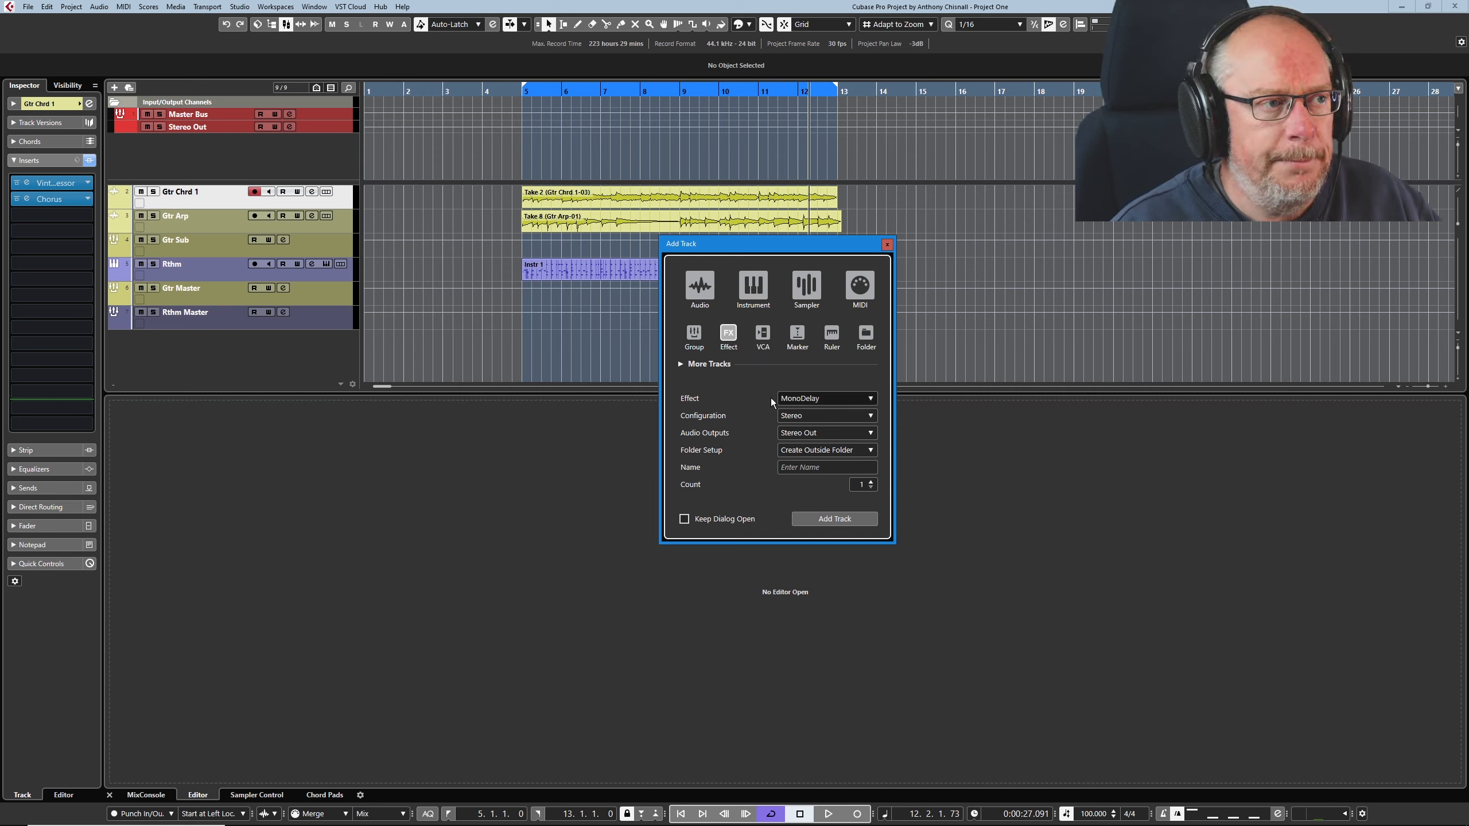
{"action": "left_click", "coordinate": [871, 401]}
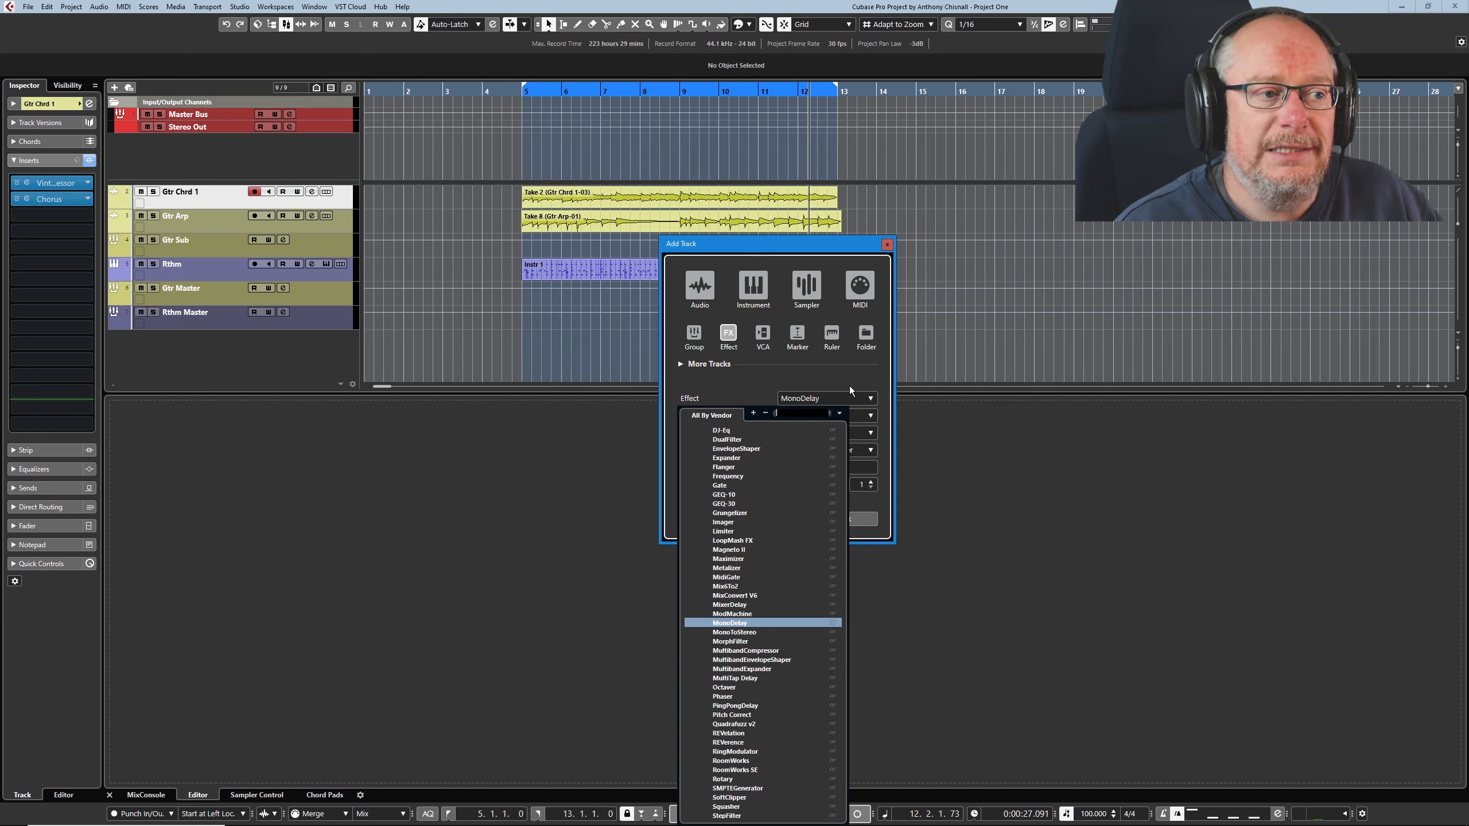
{"action": "left_click", "coordinate": [831, 396]}
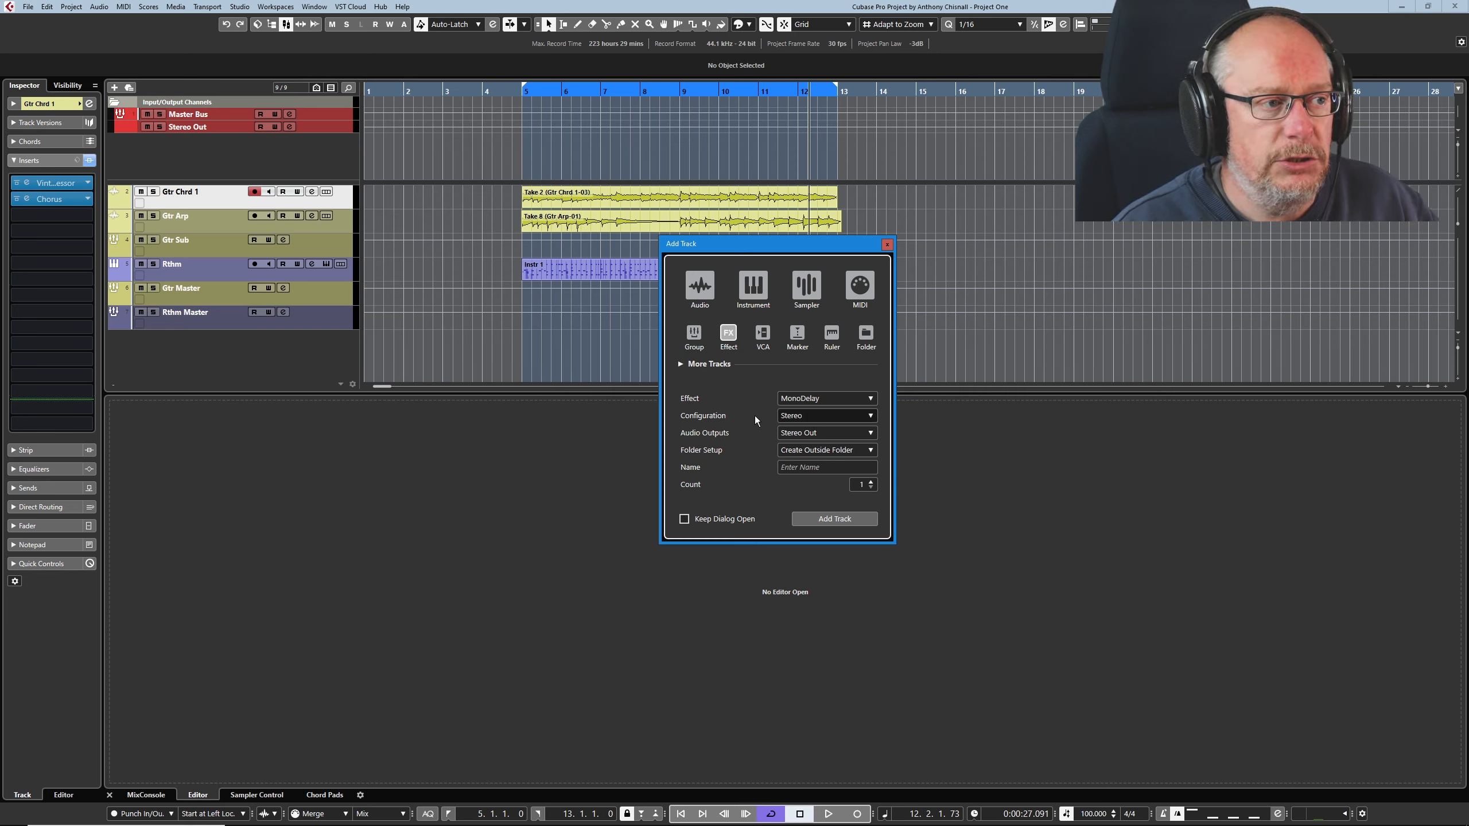
{"action": "left_click", "coordinate": [810, 433]}
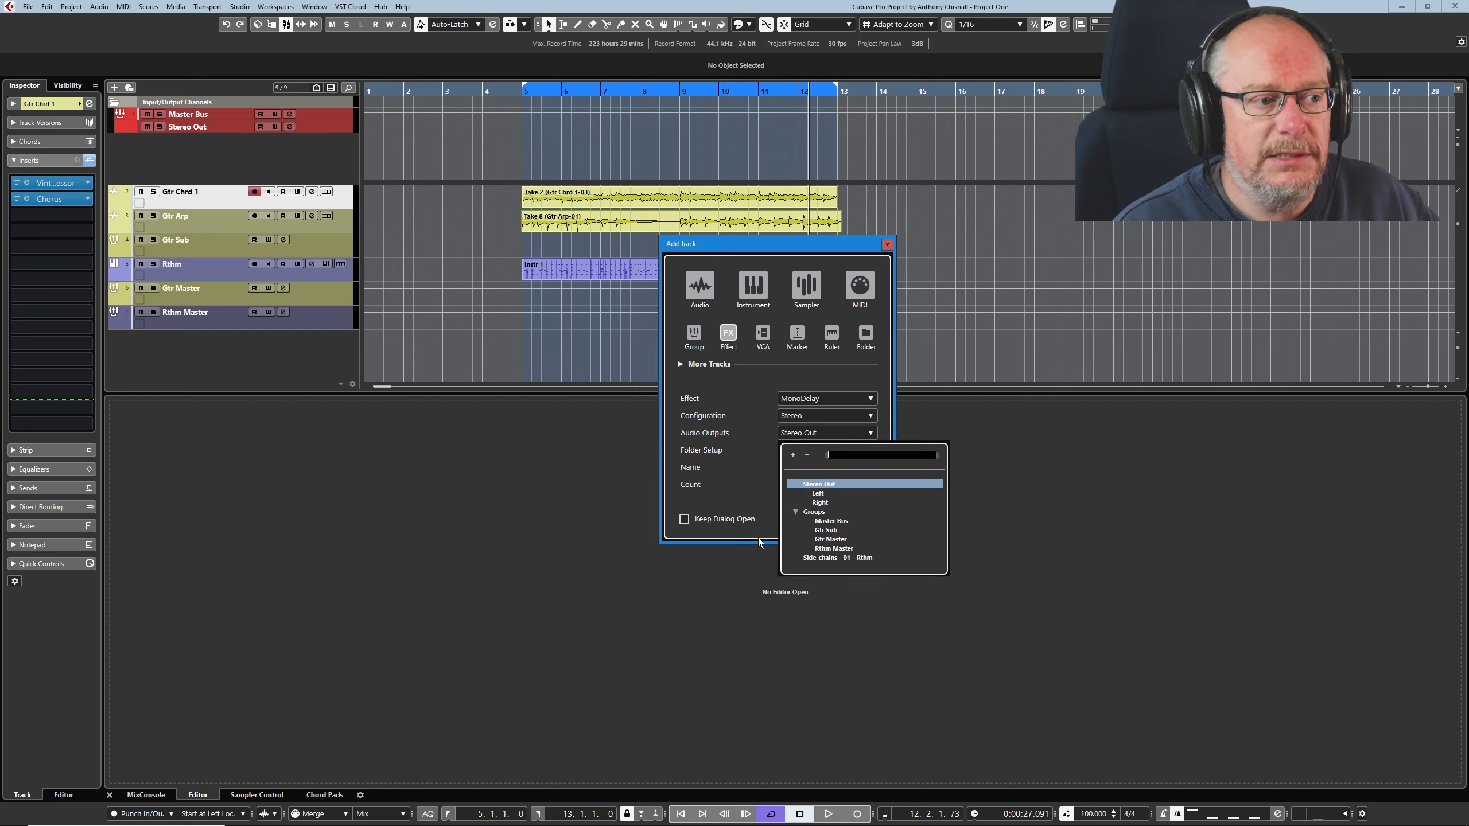
{"action": "left_click", "coordinate": [829, 539]}
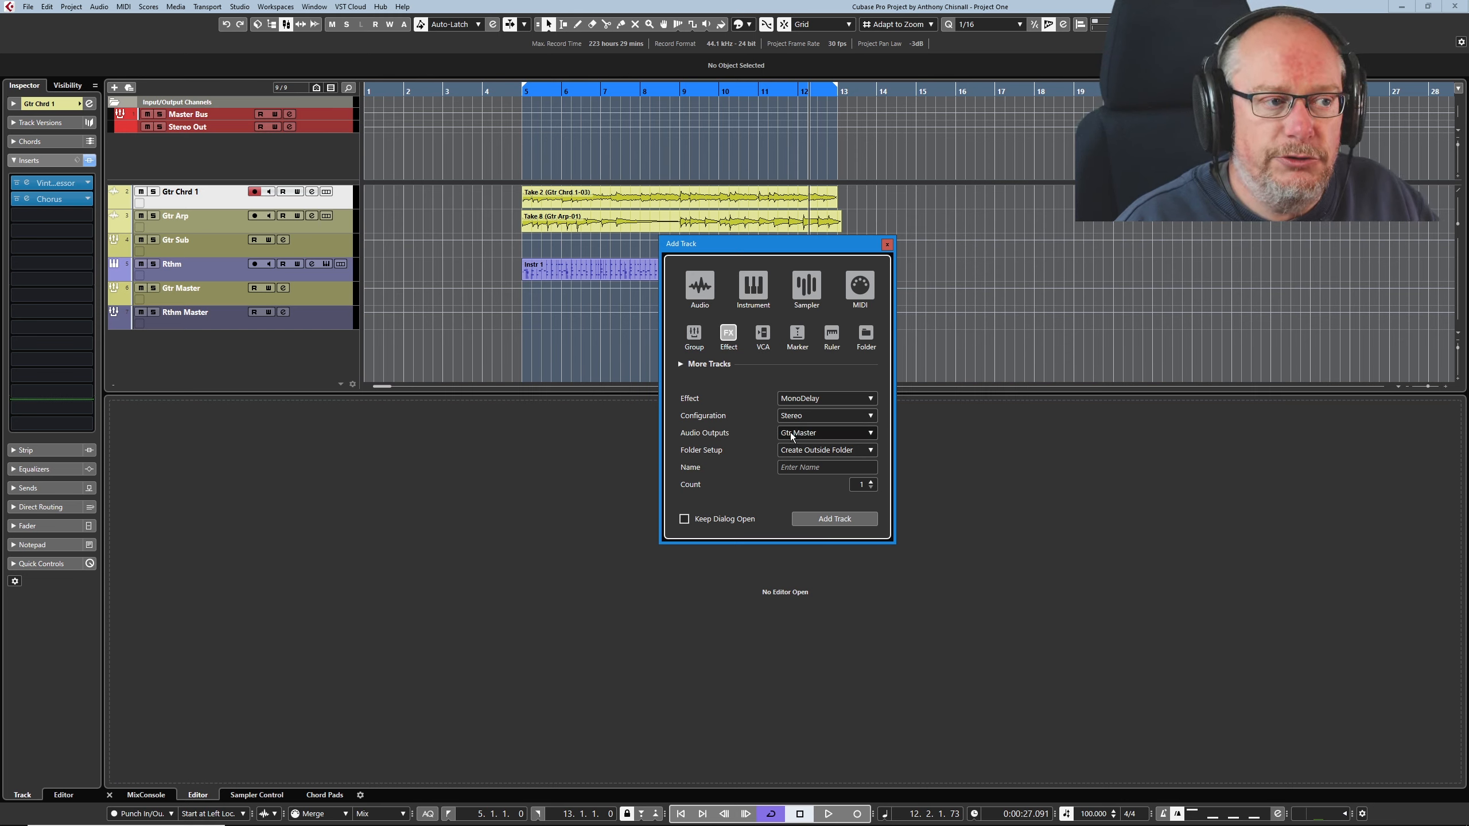
{"action": "left_click", "coordinate": [813, 471]}
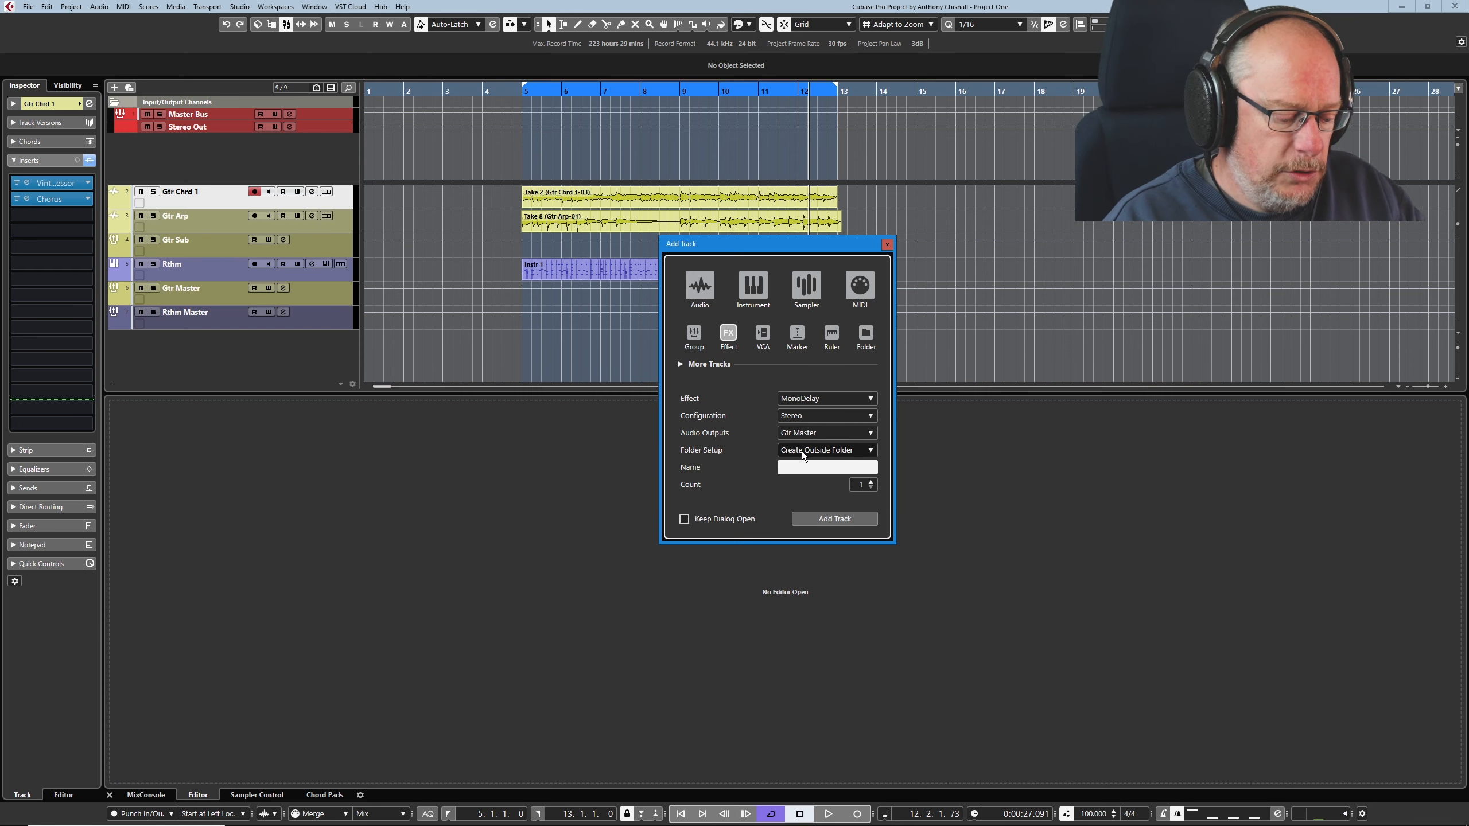
{"action": "type", "text": "Gtr Delay"}
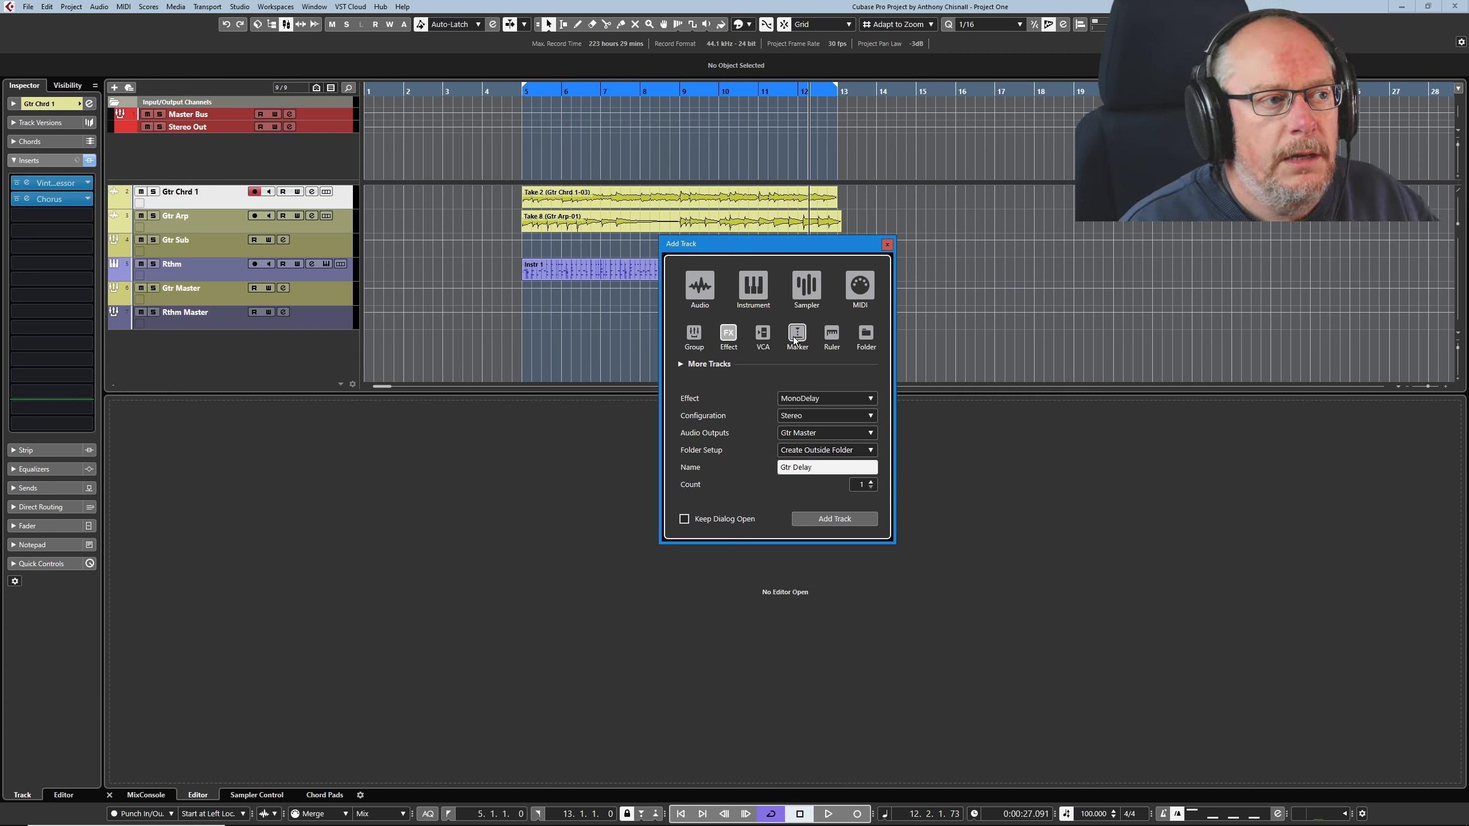
{"action": "left_click", "coordinate": [829, 518]}
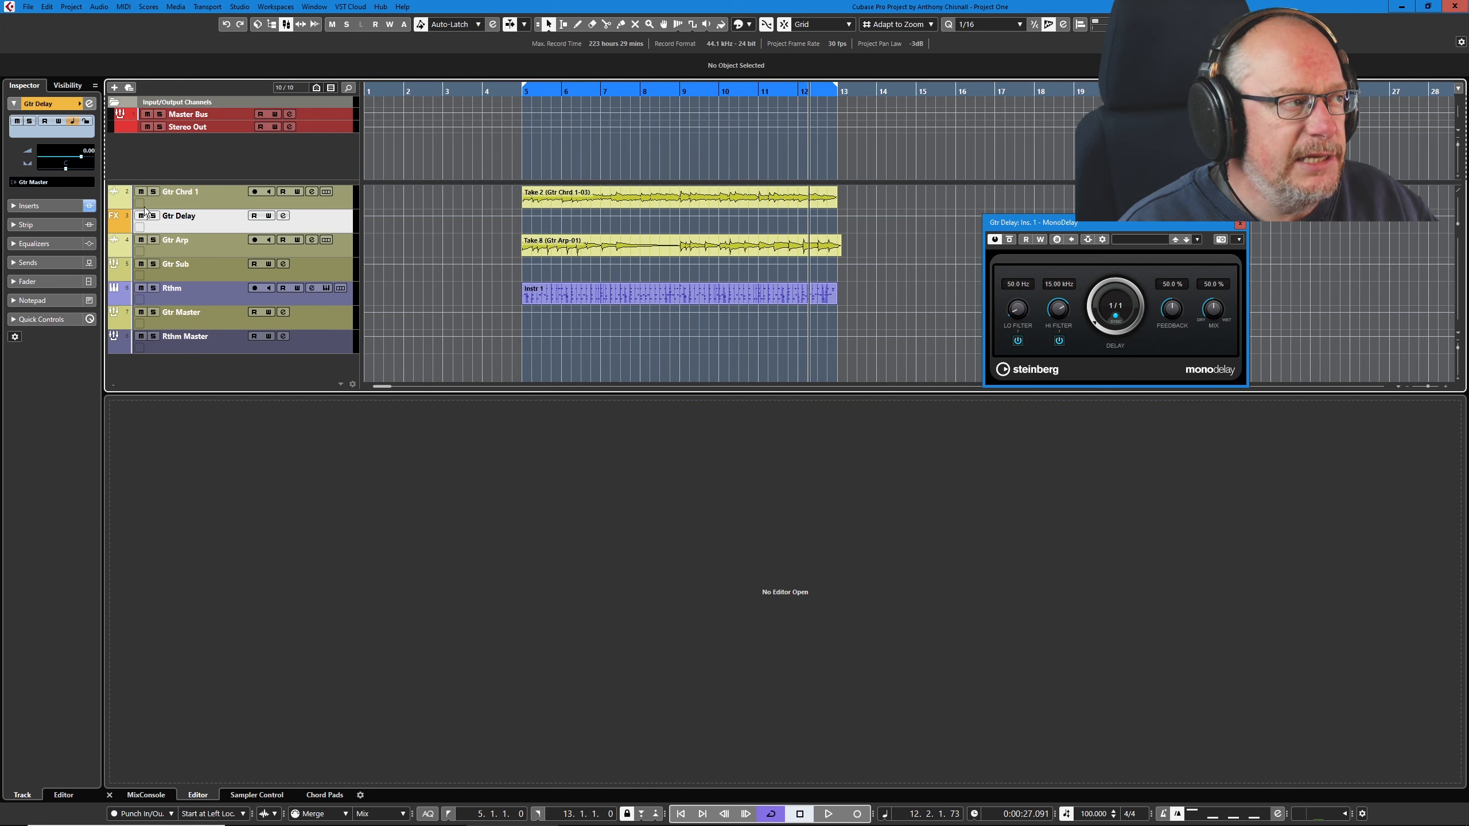
{"action": "left_click_drag", "start_coordinate": [1098, 224], "coordinate": [740, 336]}
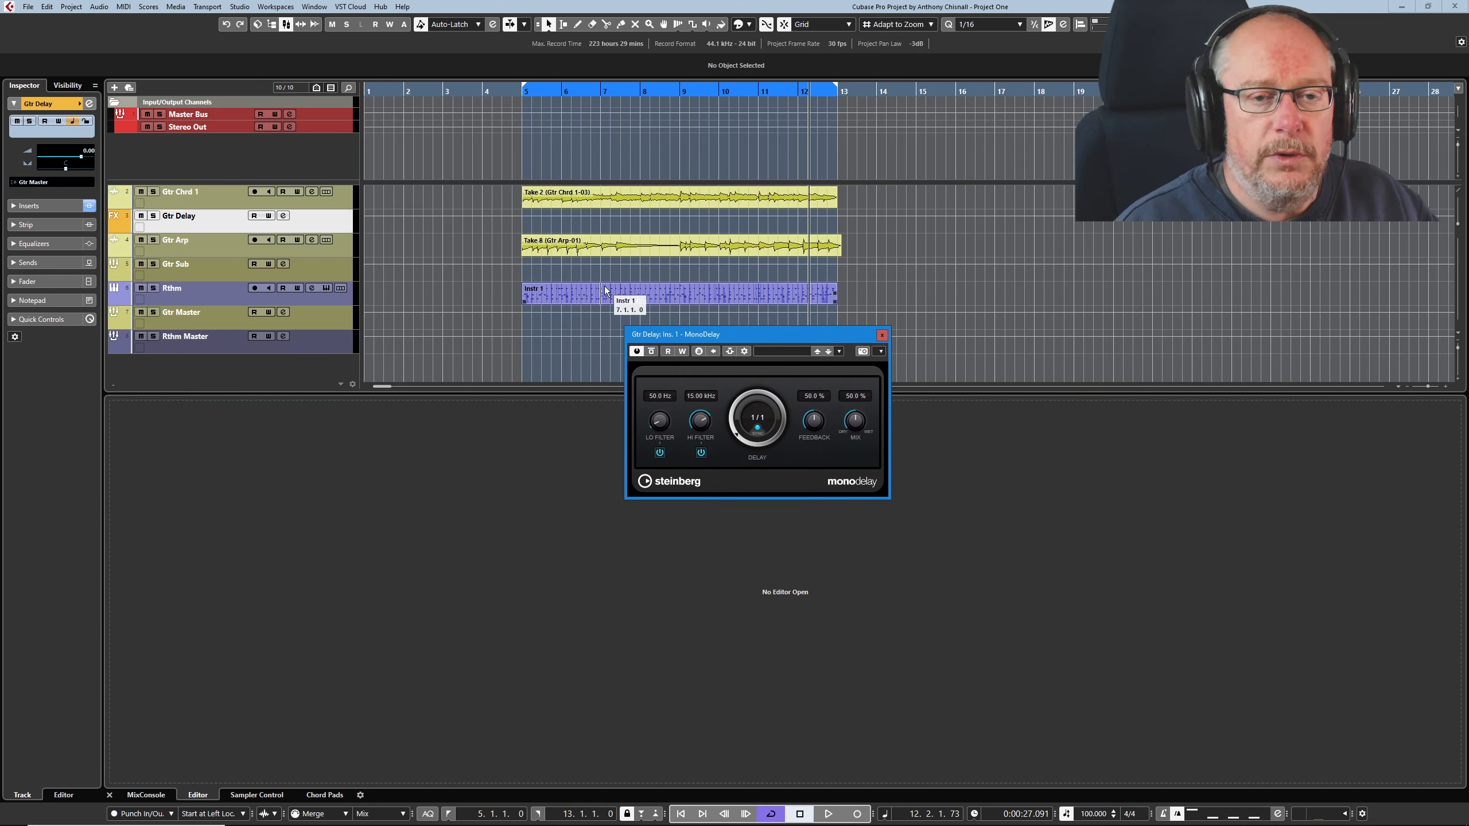
Review the VST Plug-ins preferences, including the option to open the effect editor after loading
{"action": "left_click", "coordinate": [55, 9]}
{"action": "left_click", "coordinate": [87, 432]}
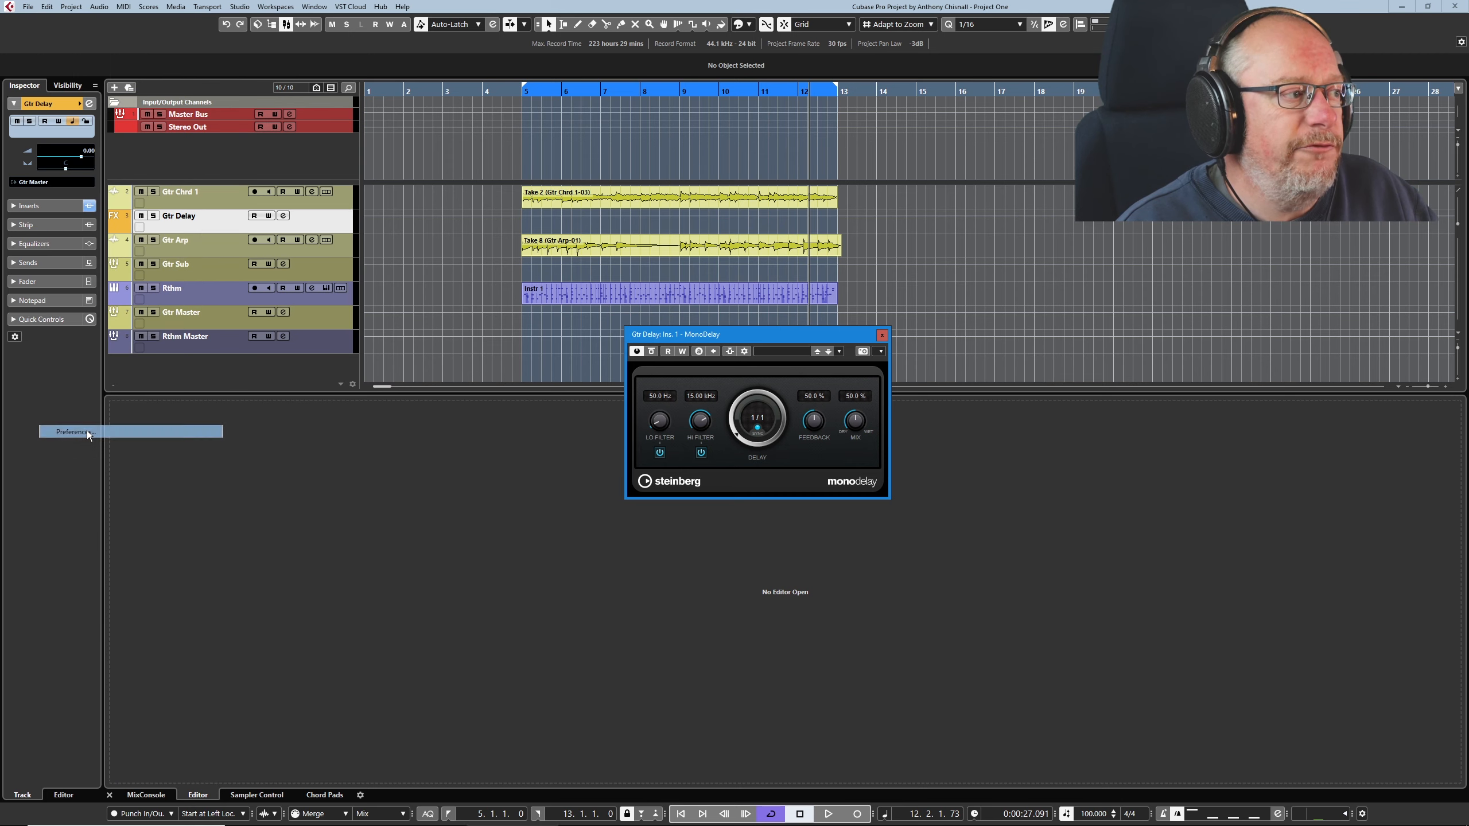
{"action": "left_click", "coordinate": [580, 590]}
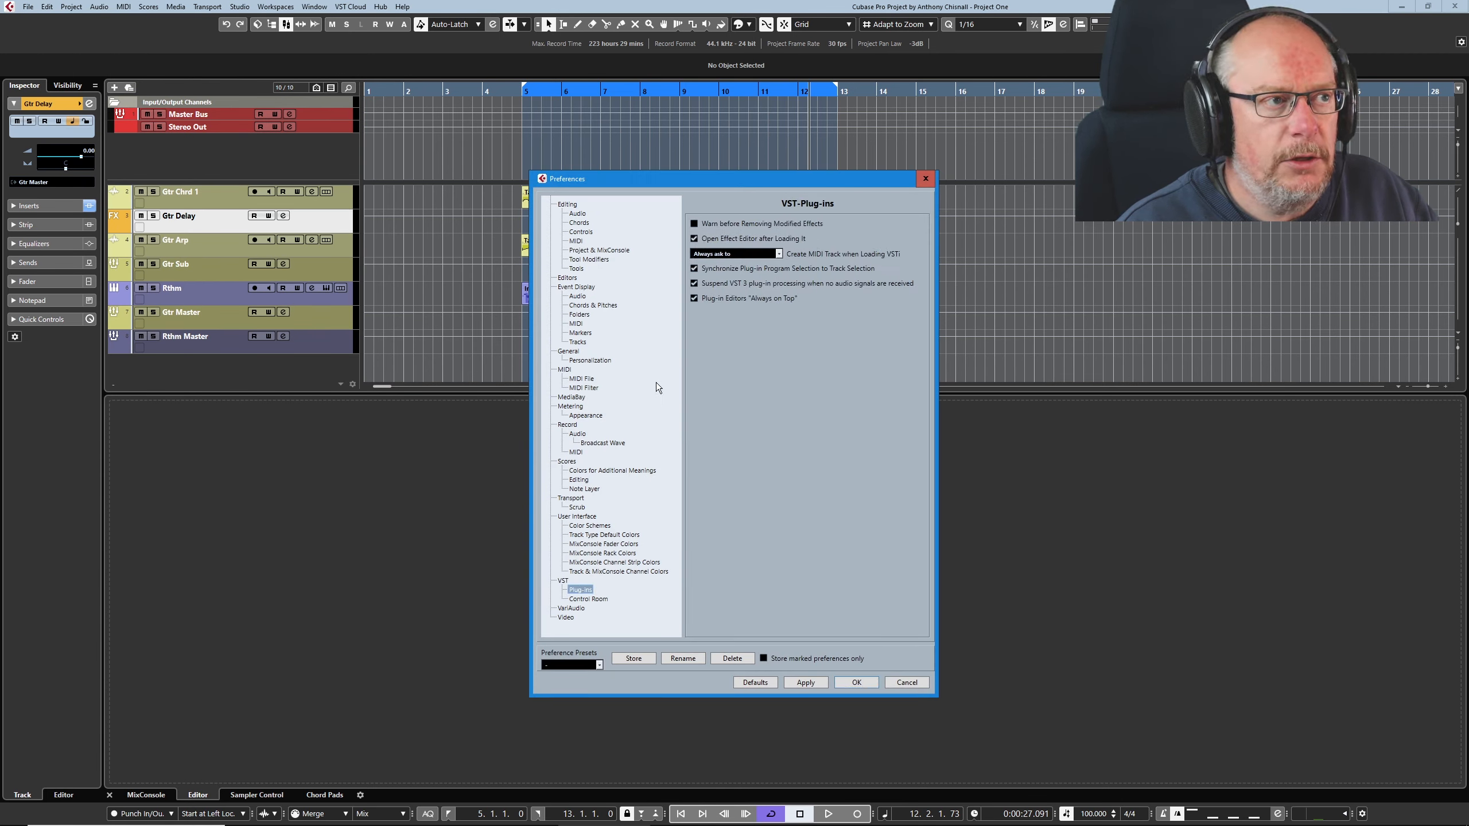
{"action": "left_click", "coordinate": [861, 685]}
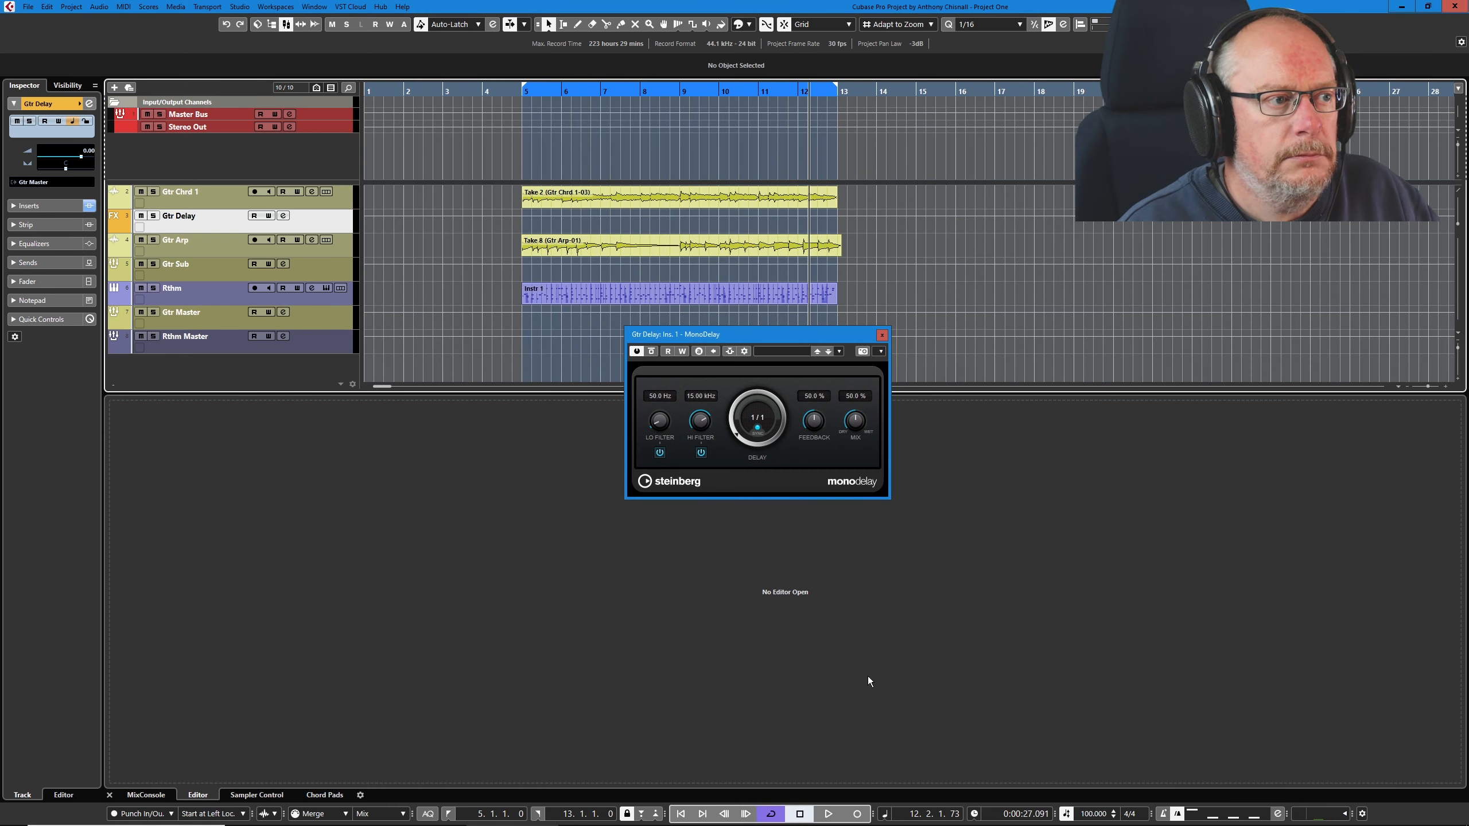
Load the ProjectOne preset into the MonoDelay on the Gtr Delay track
{"action": "left_click", "coordinate": [838, 351]}
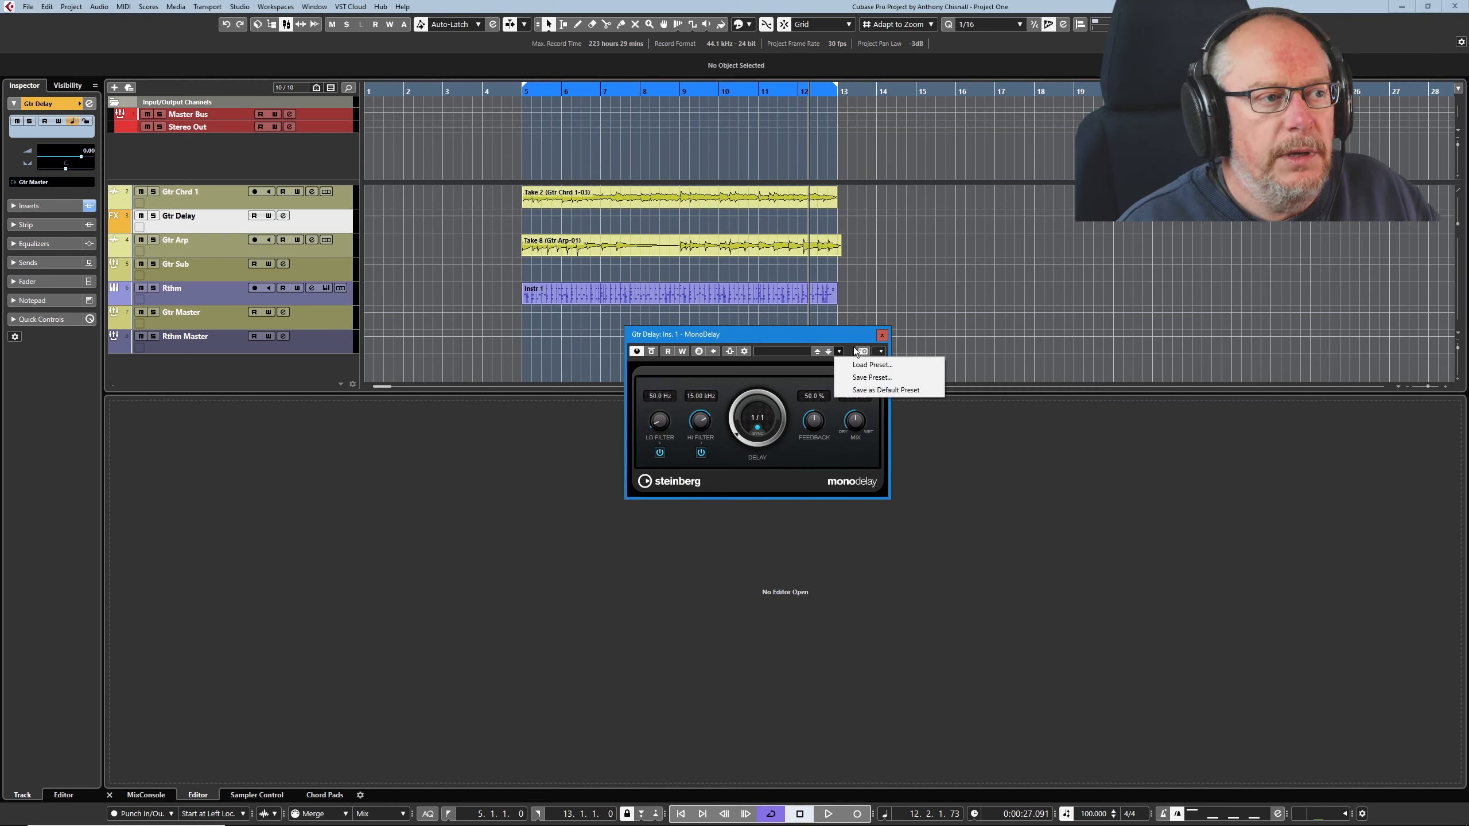
{"action": "left_click", "coordinate": [864, 365]}
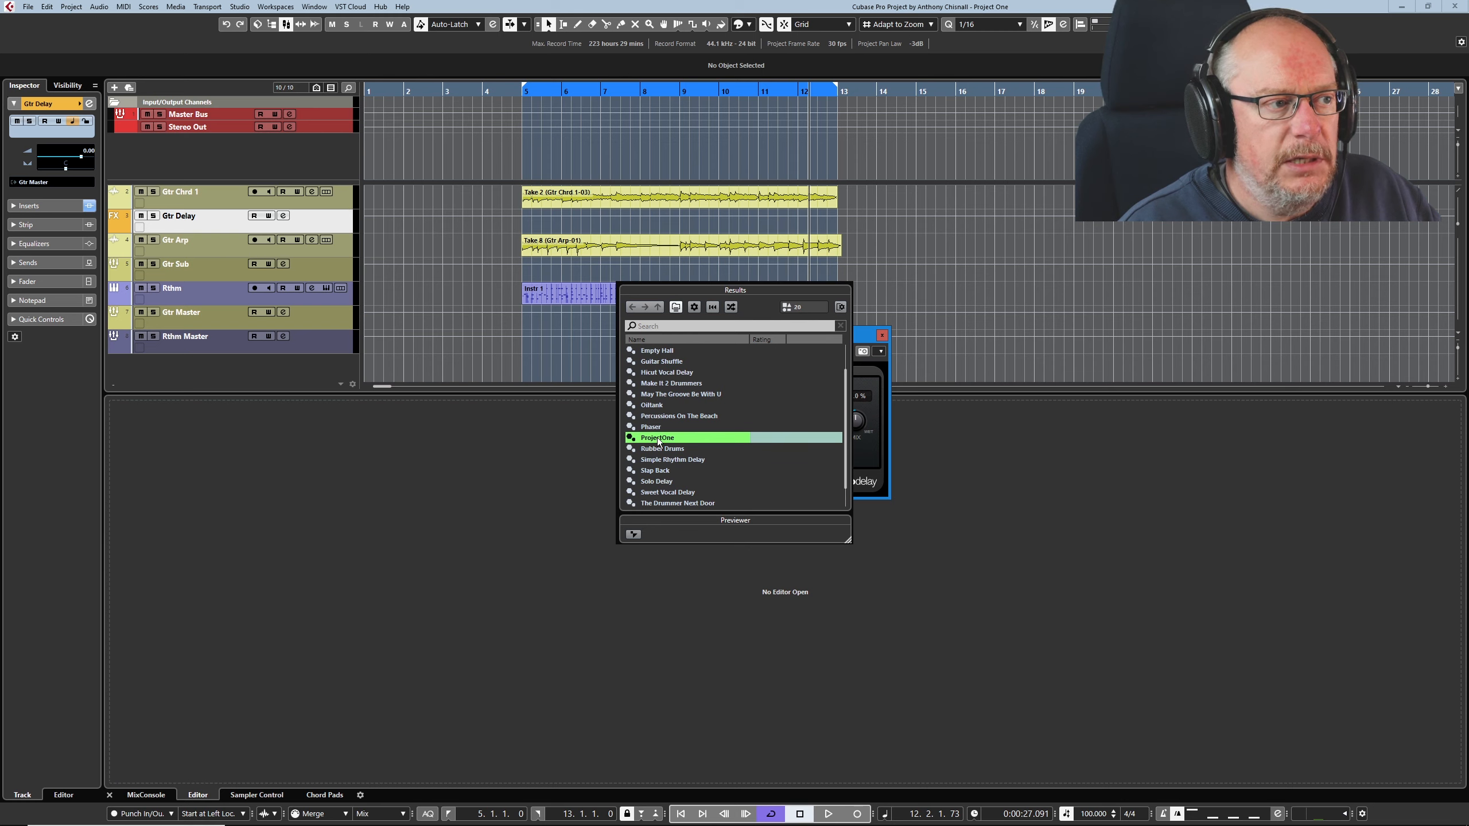
{"action": "double_click", "coordinate": [658, 438]}
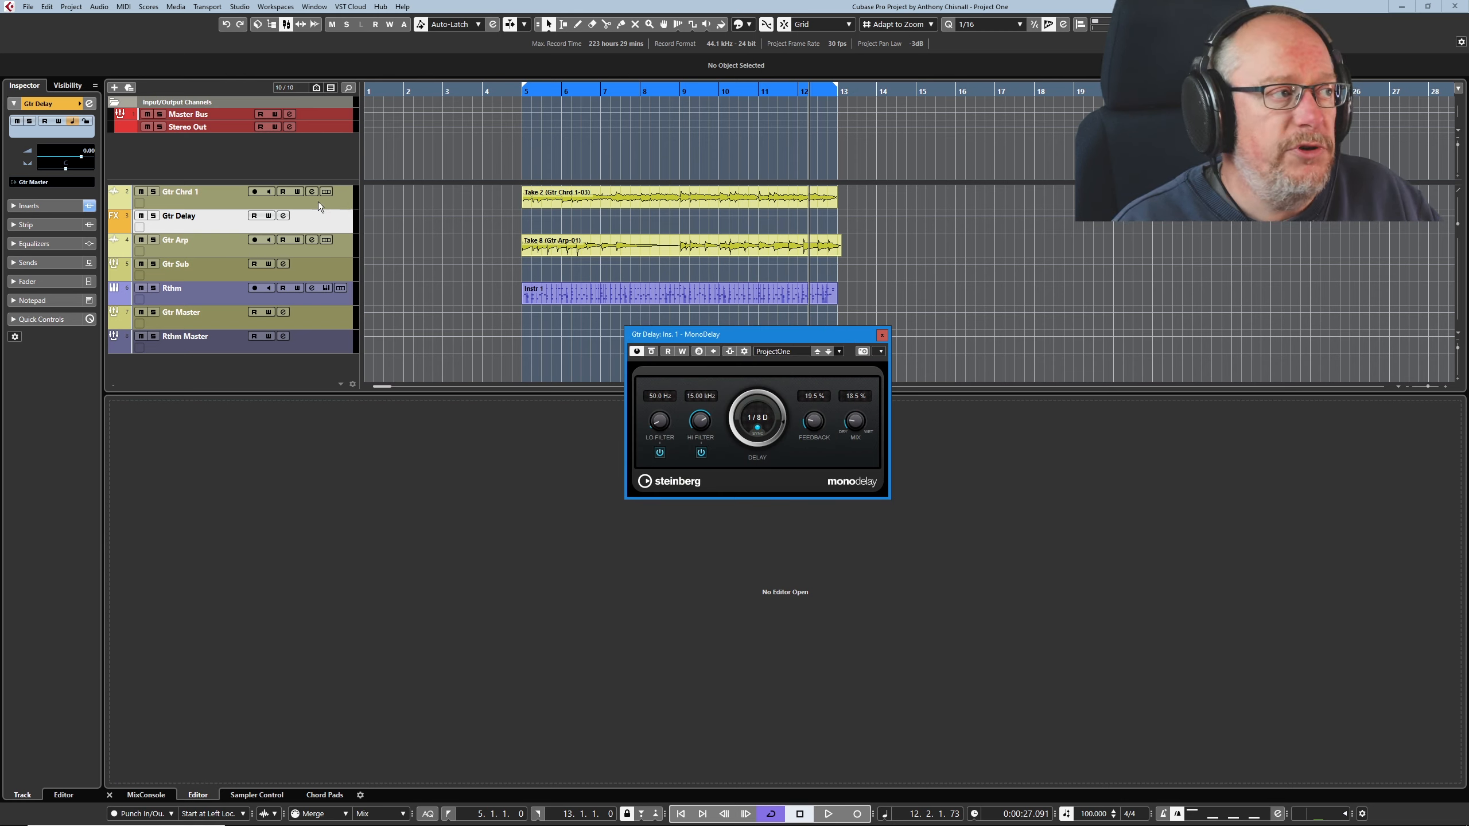
Solo the Gtr Chrd 1 track and play back a short passage
{"action": "left_click", "coordinate": [154, 191]}
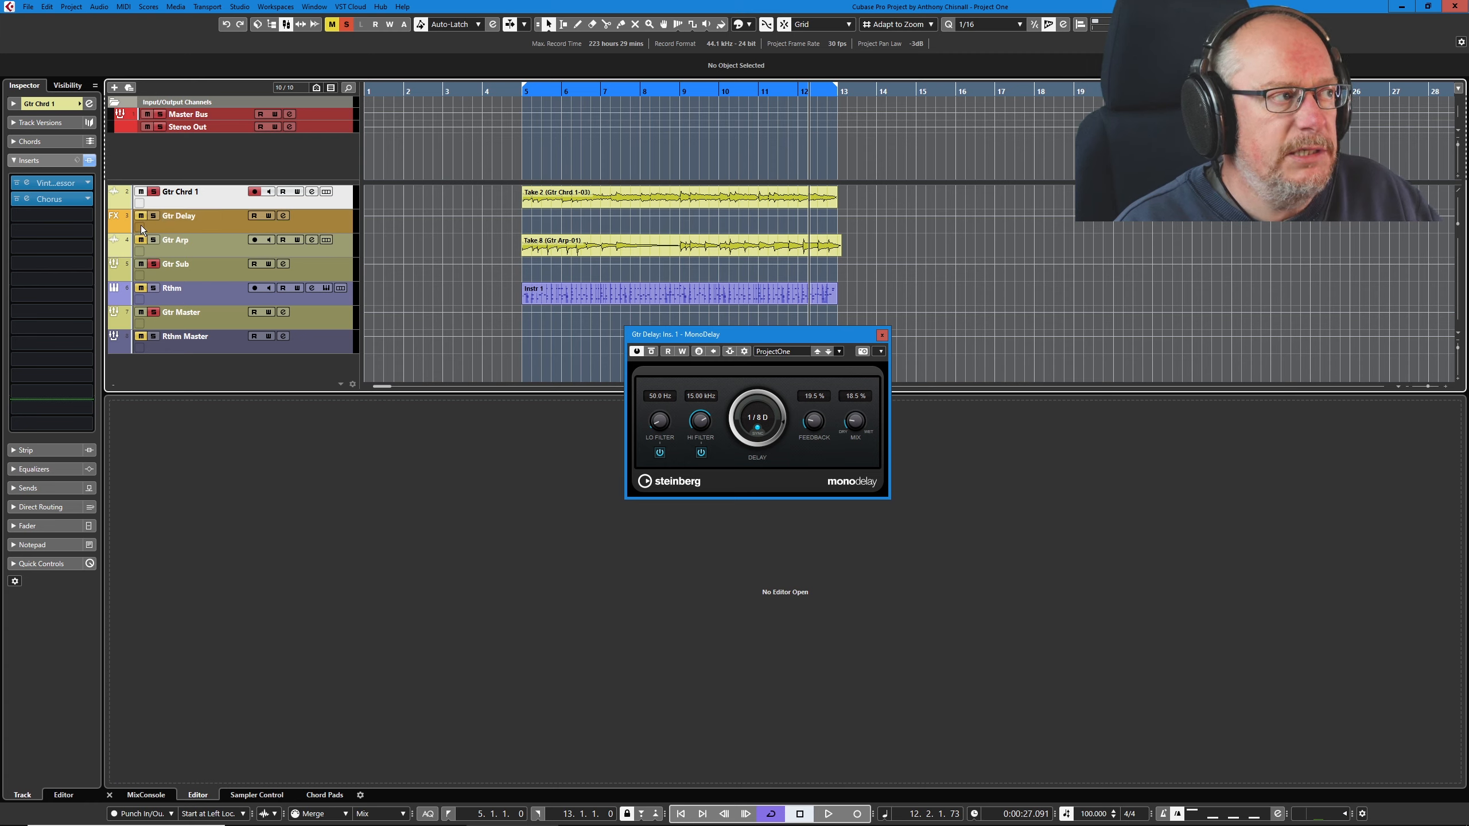
{"action": "left_click", "coordinate": [823, 816]}
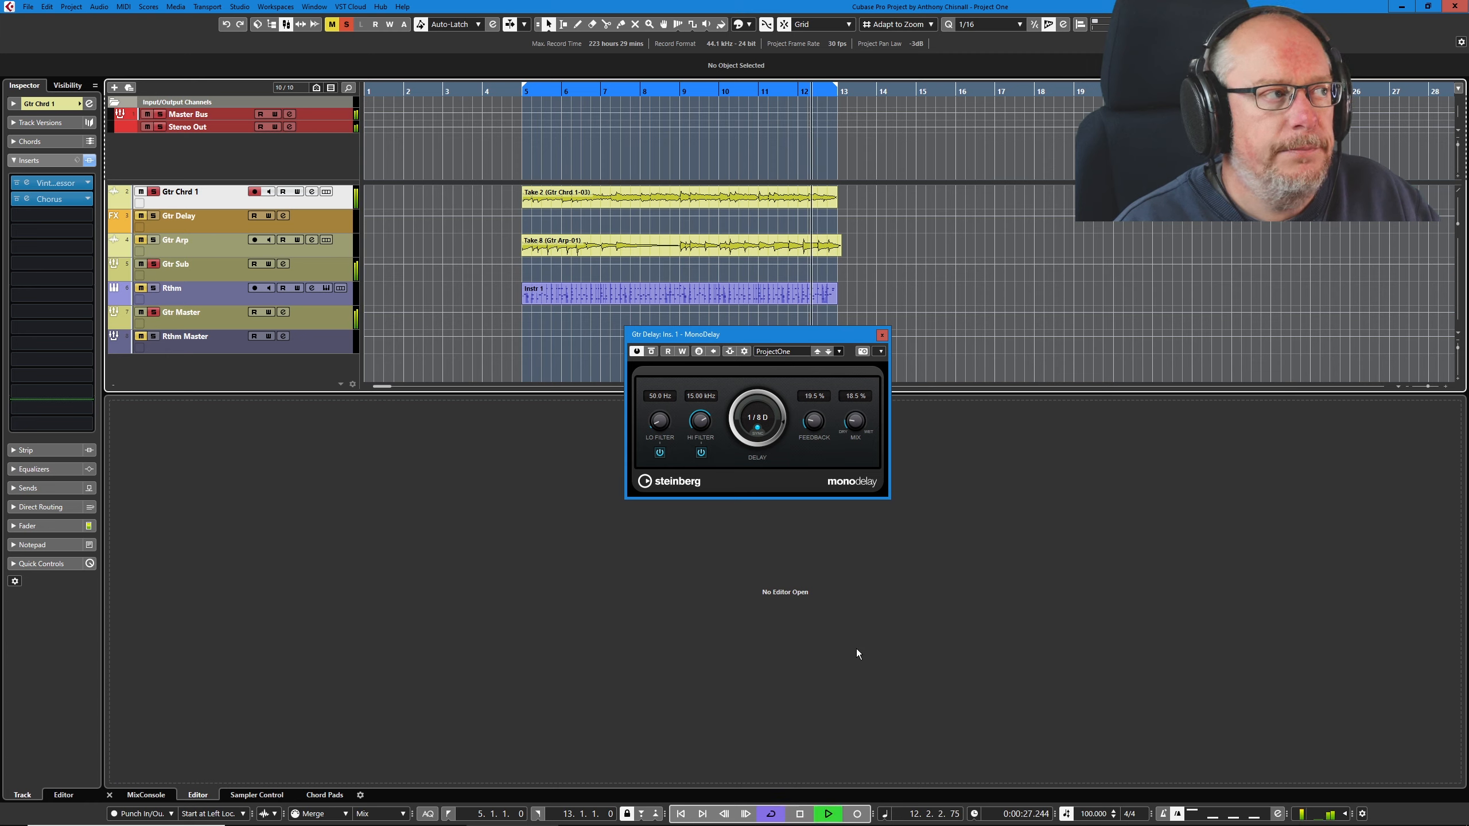
{"action": "left_click", "coordinate": [801, 815]}
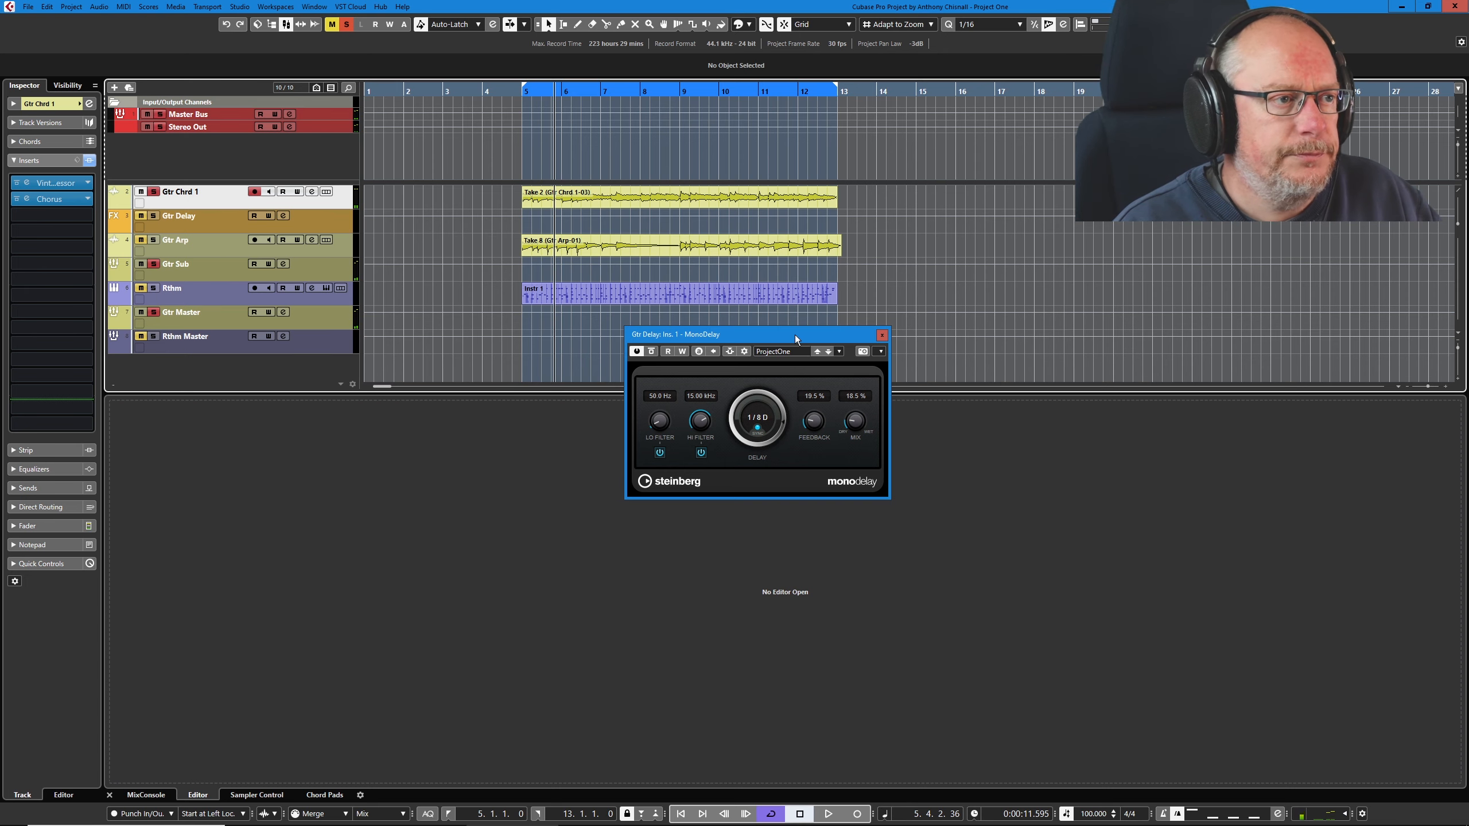
Add and activate a send to Gtr Delay on the Gtr Chrd 1 channel, keeping the MonoDelay window beside its channel settings
{"action": "left_click_drag", "start_coordinate": [794, 335], "coordinate": [1144, 193]}
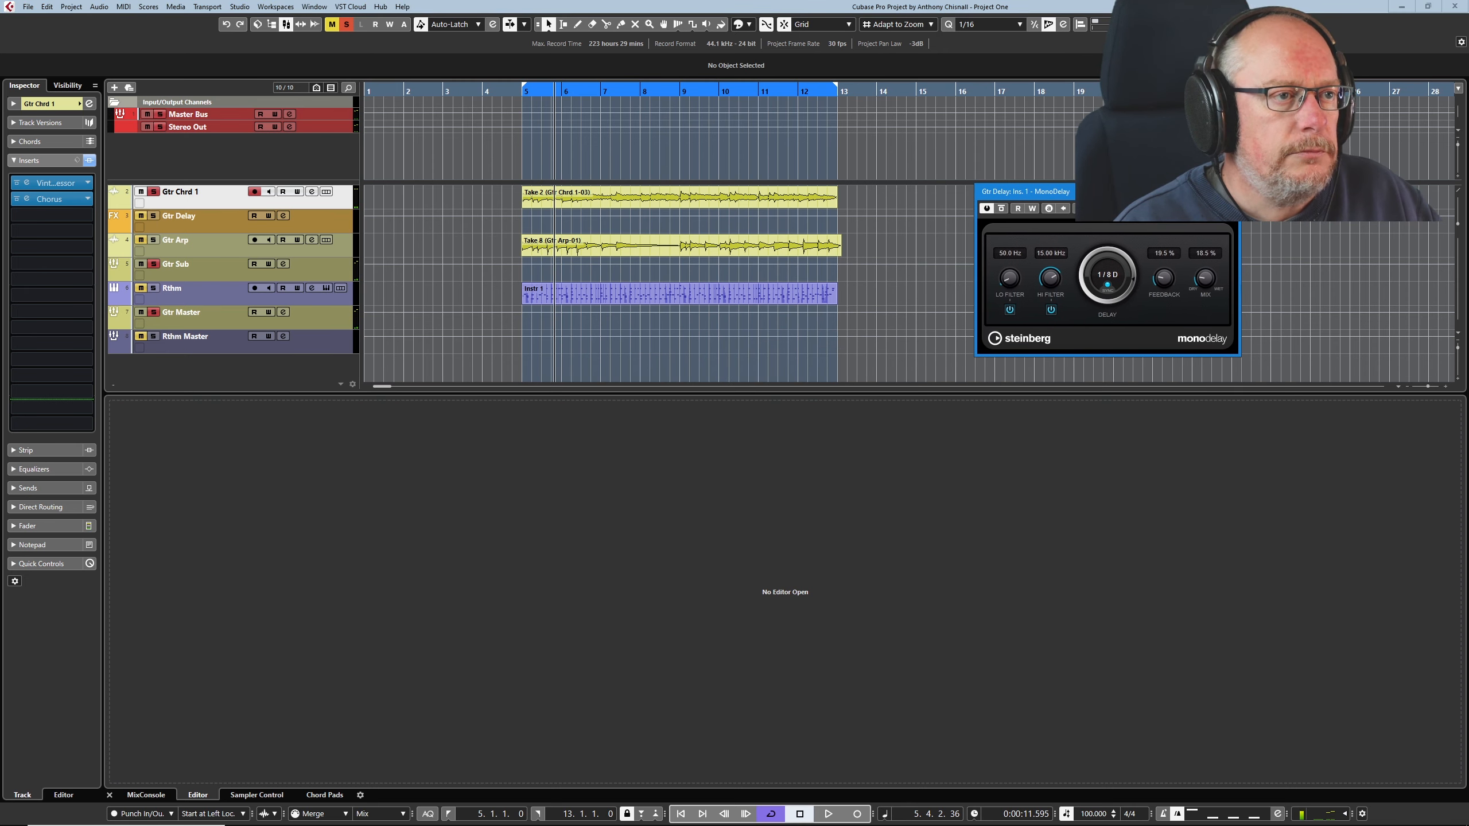
{"action": "left_click", "coordinate": [311, 192]}
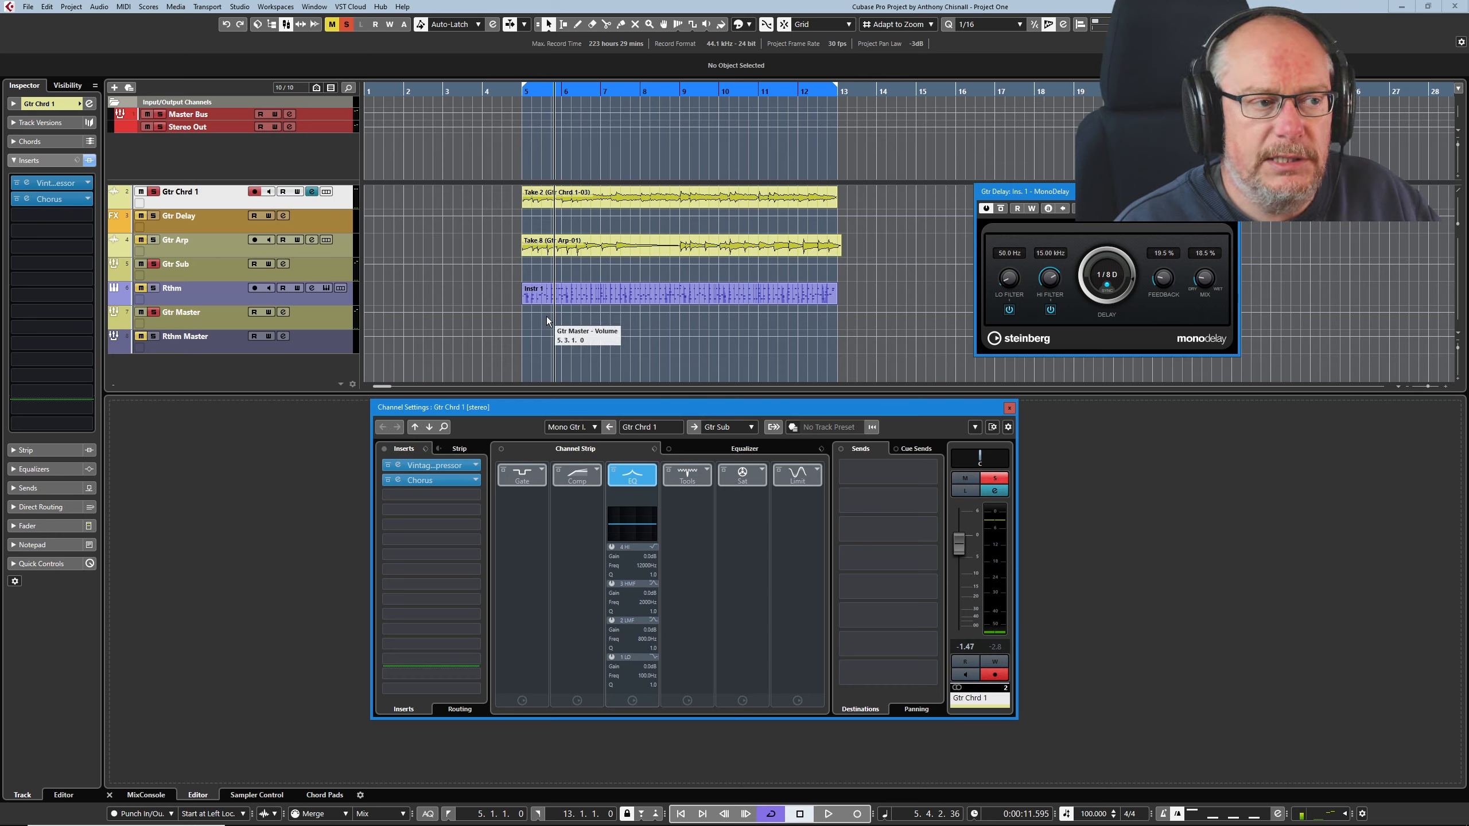
{"action": "left_click_drag", "start_coordinate": [1056, 191], "coordinate": [173, 390]}
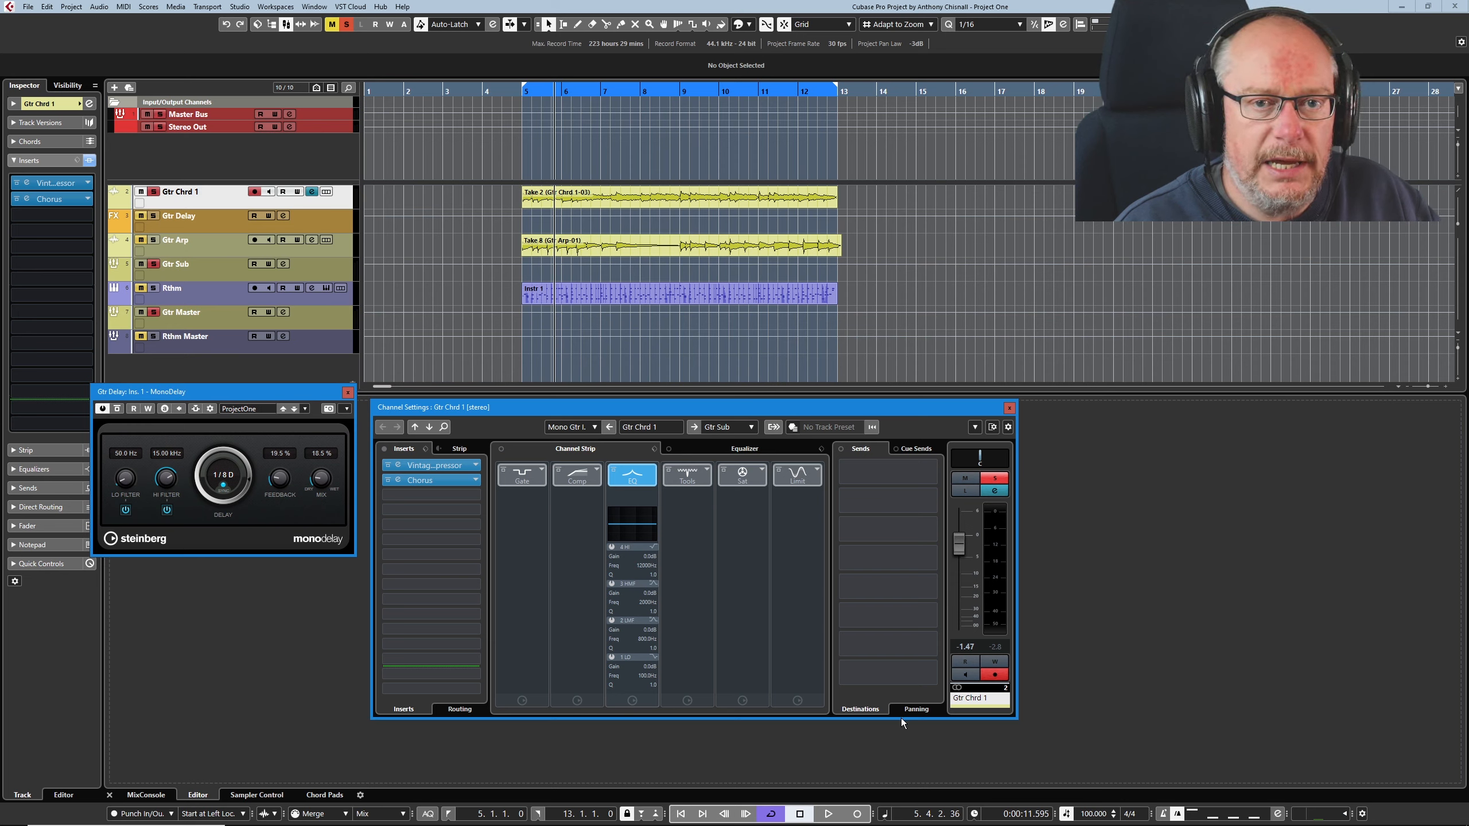
{"action": "left_click", "coordinate": [933, 472]}
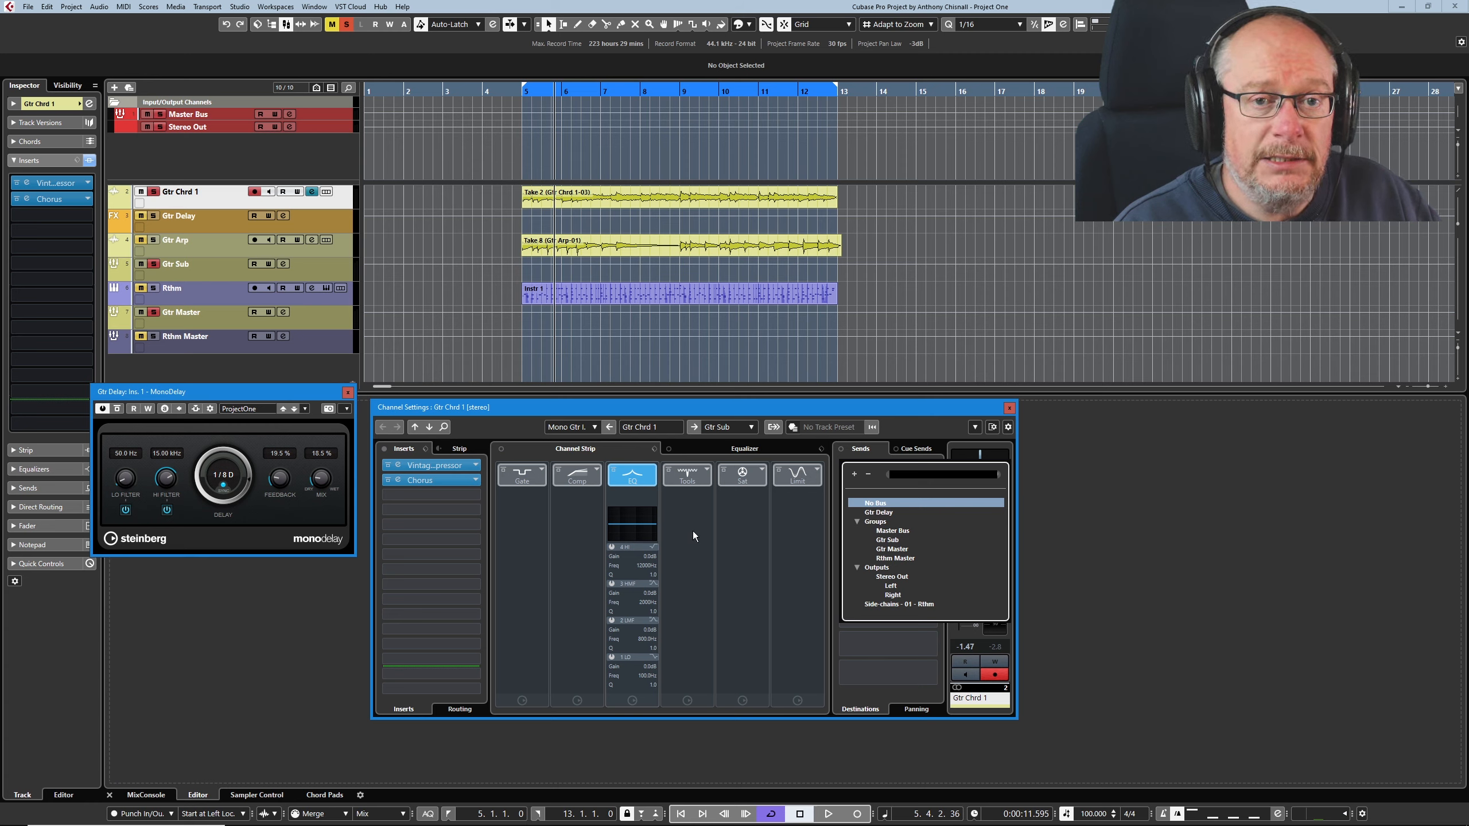
{"action": "left_click", "coordinate": [885, 513]}
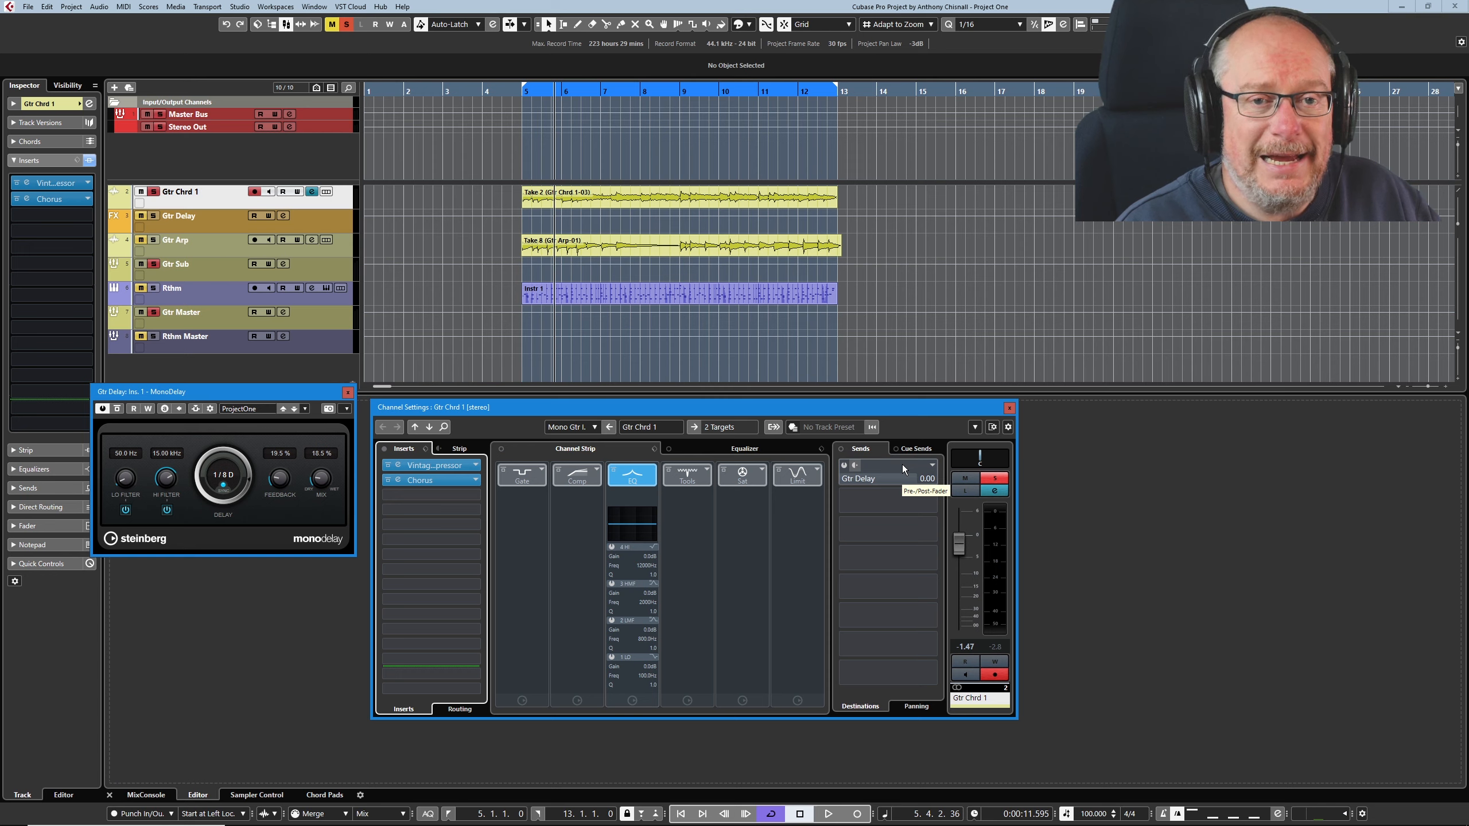
{"action": "left_click", "coordinate": [843, 466]}
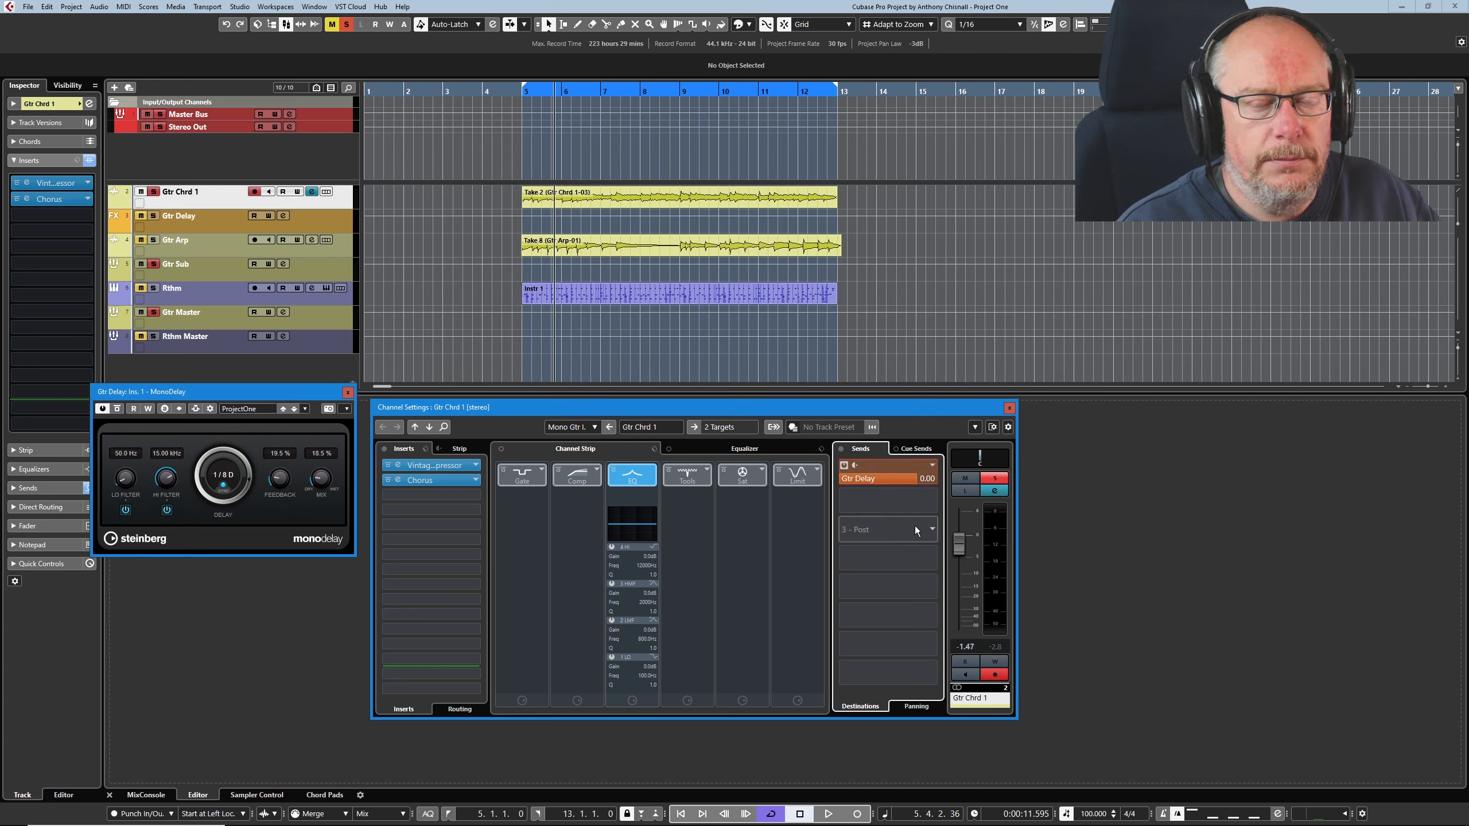
Unmute the Gtr Delay track and audition Gtr Chrd 1 through its delay send
{"action": "left_click", "coordinate": [141, 217]}
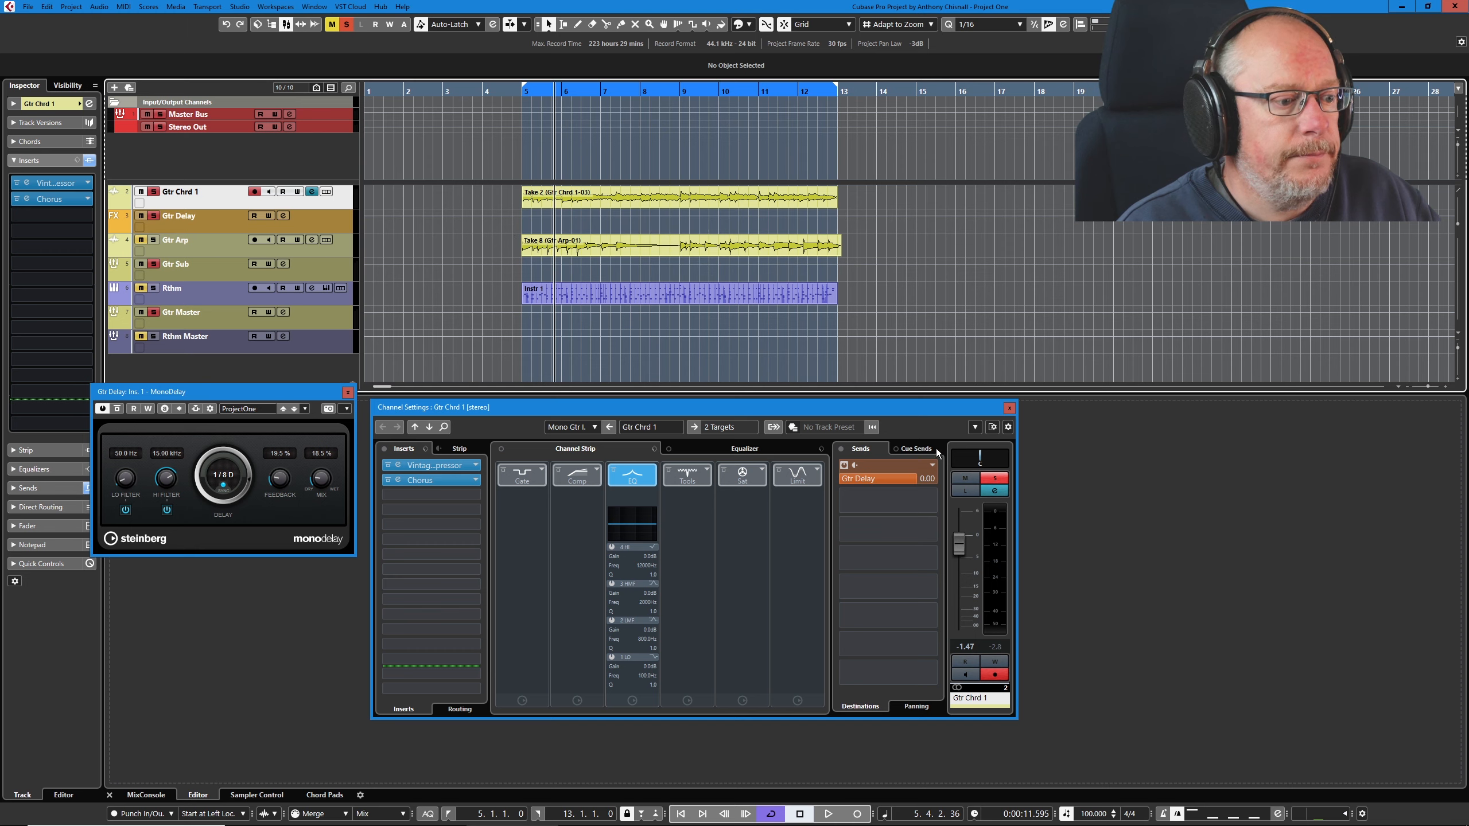
{"action": "left_click", "coordinate": [828, 814]}
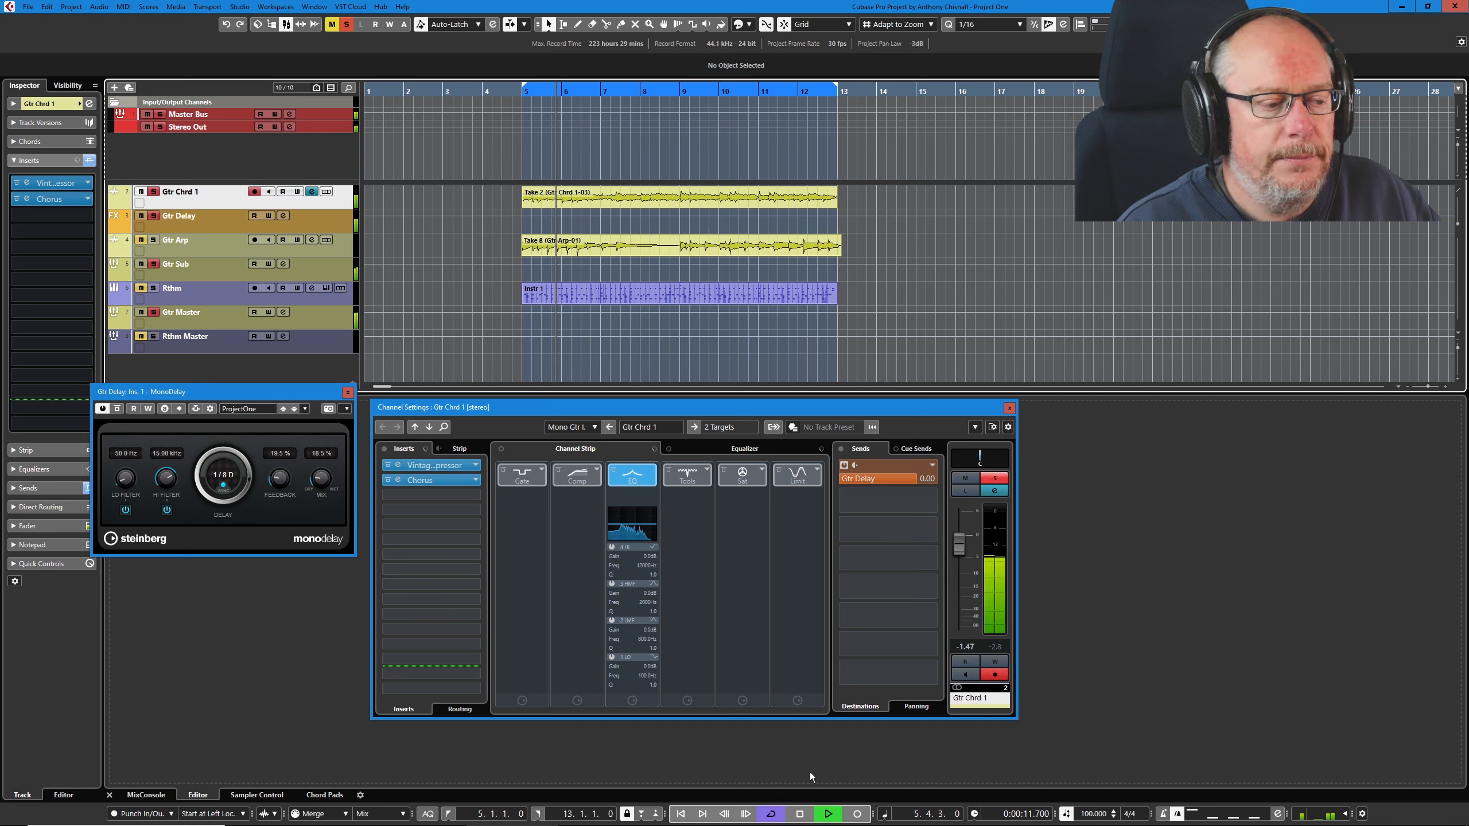
{"action": "left_click", "coordinate": [804, 815]}
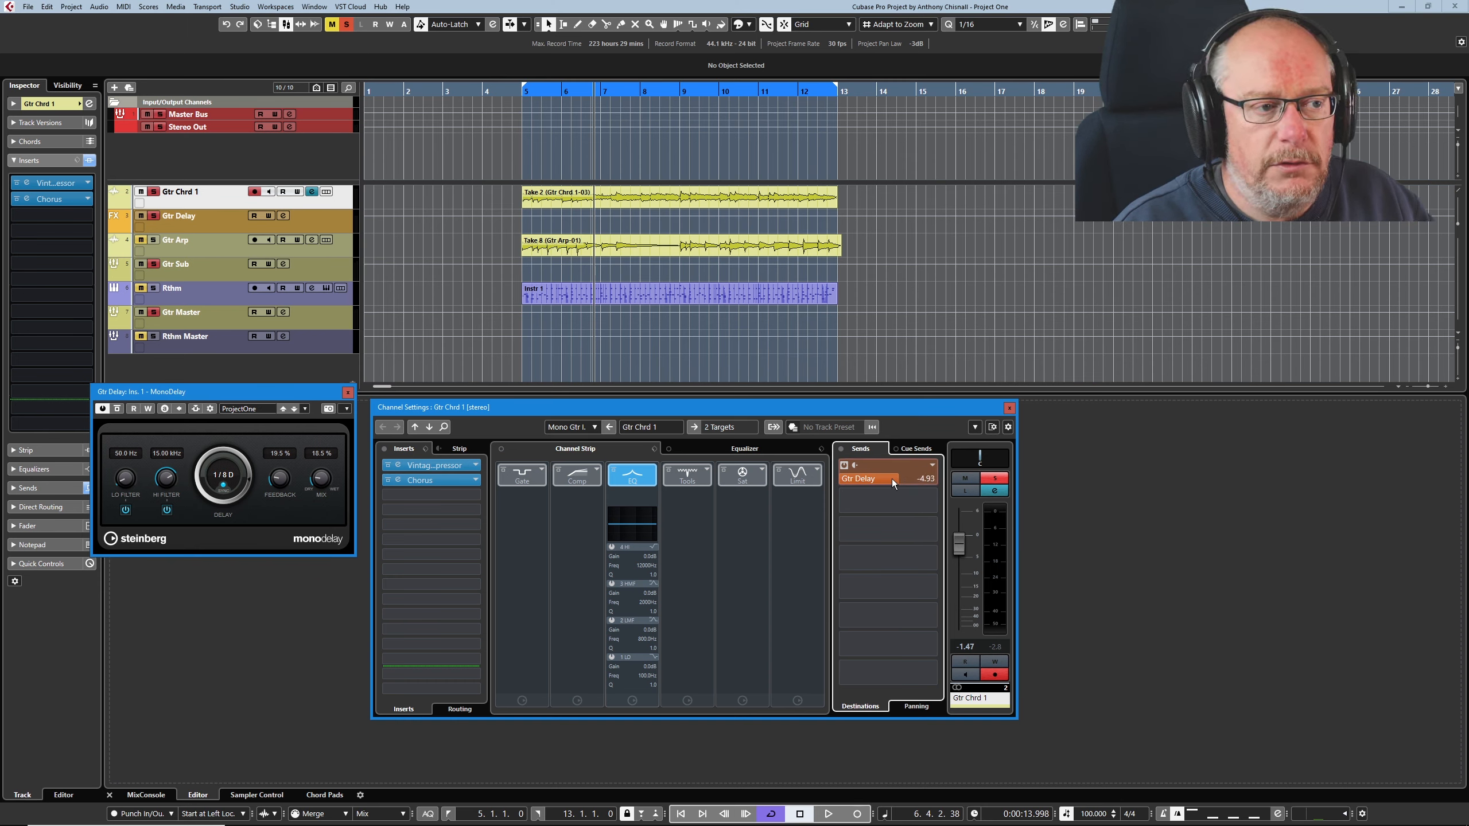
Lower the Gtr Delay send level on Gtr Chrd 1 to minus infinity
{"action": "left_click_drag", "start_coordinate": [897, 475], "coordinate": [853, 479]}
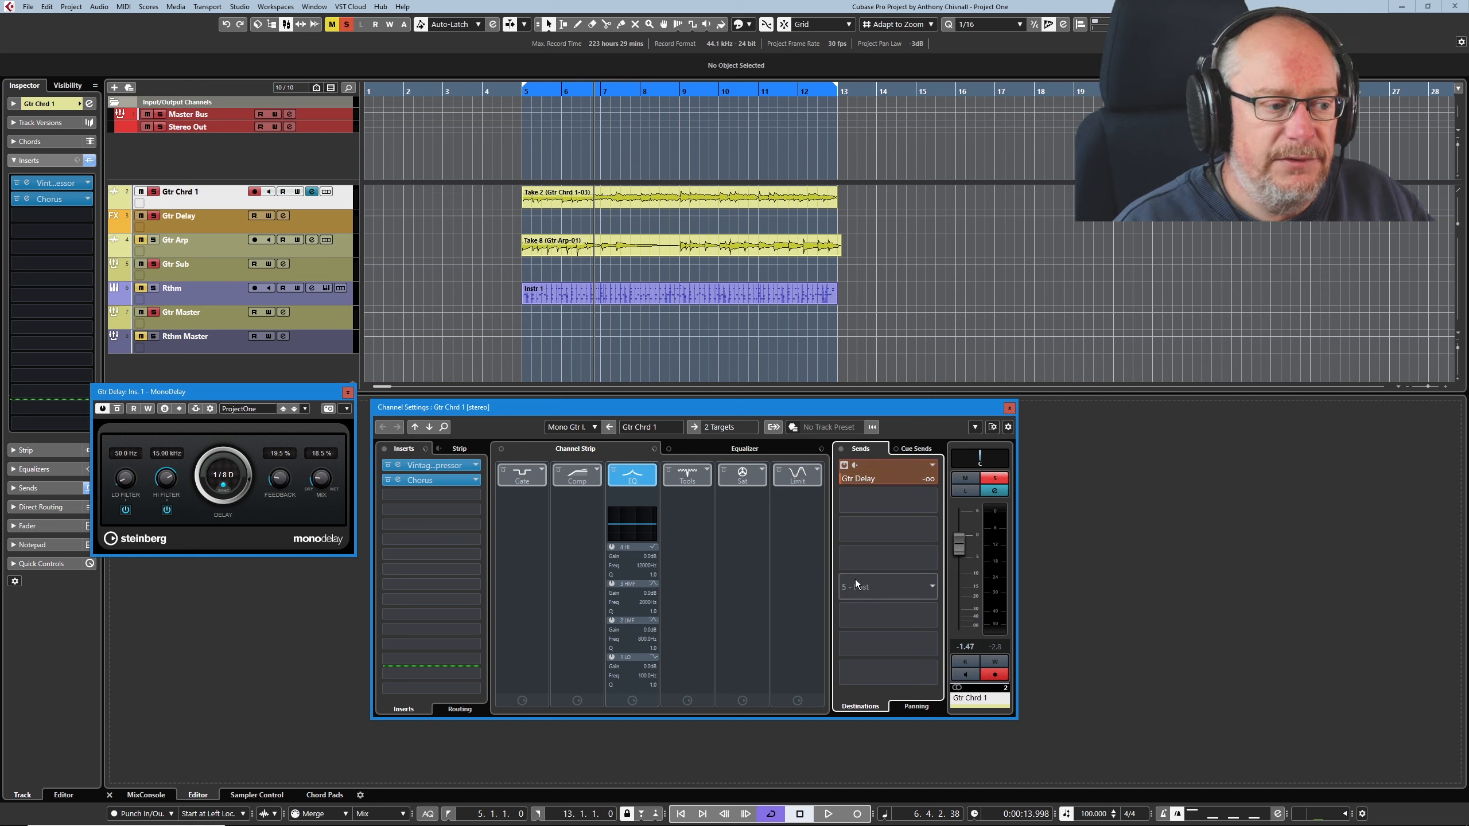
Audition Gtr Chrd 1 with its delay send fully down, and raise the Gtr Delay send level to about -13.2 dB
{"action": "left_click", "coordinate": [828, 814]}
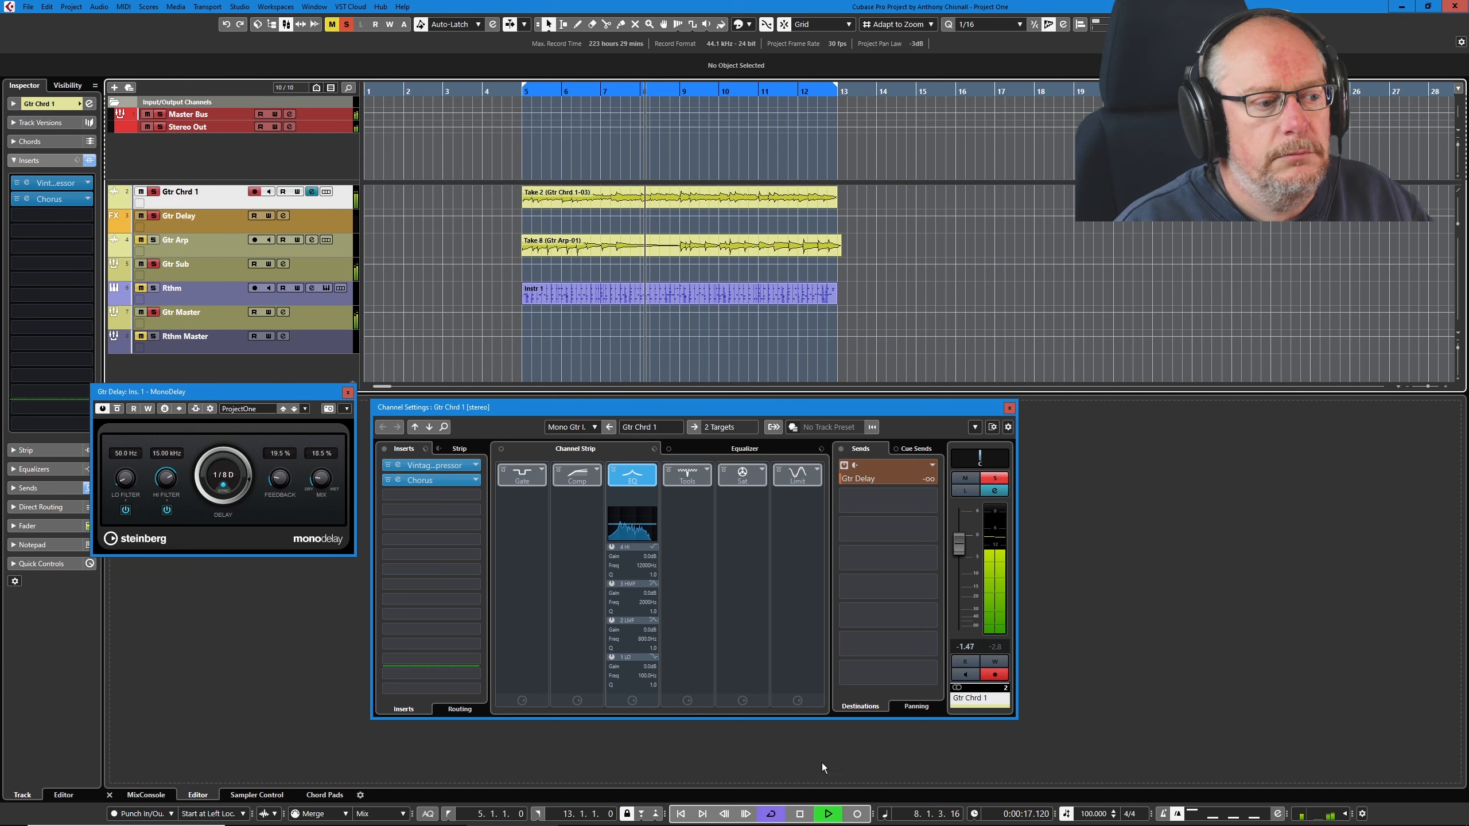
{"action": "left_click", "coordinate": [801, 813]}
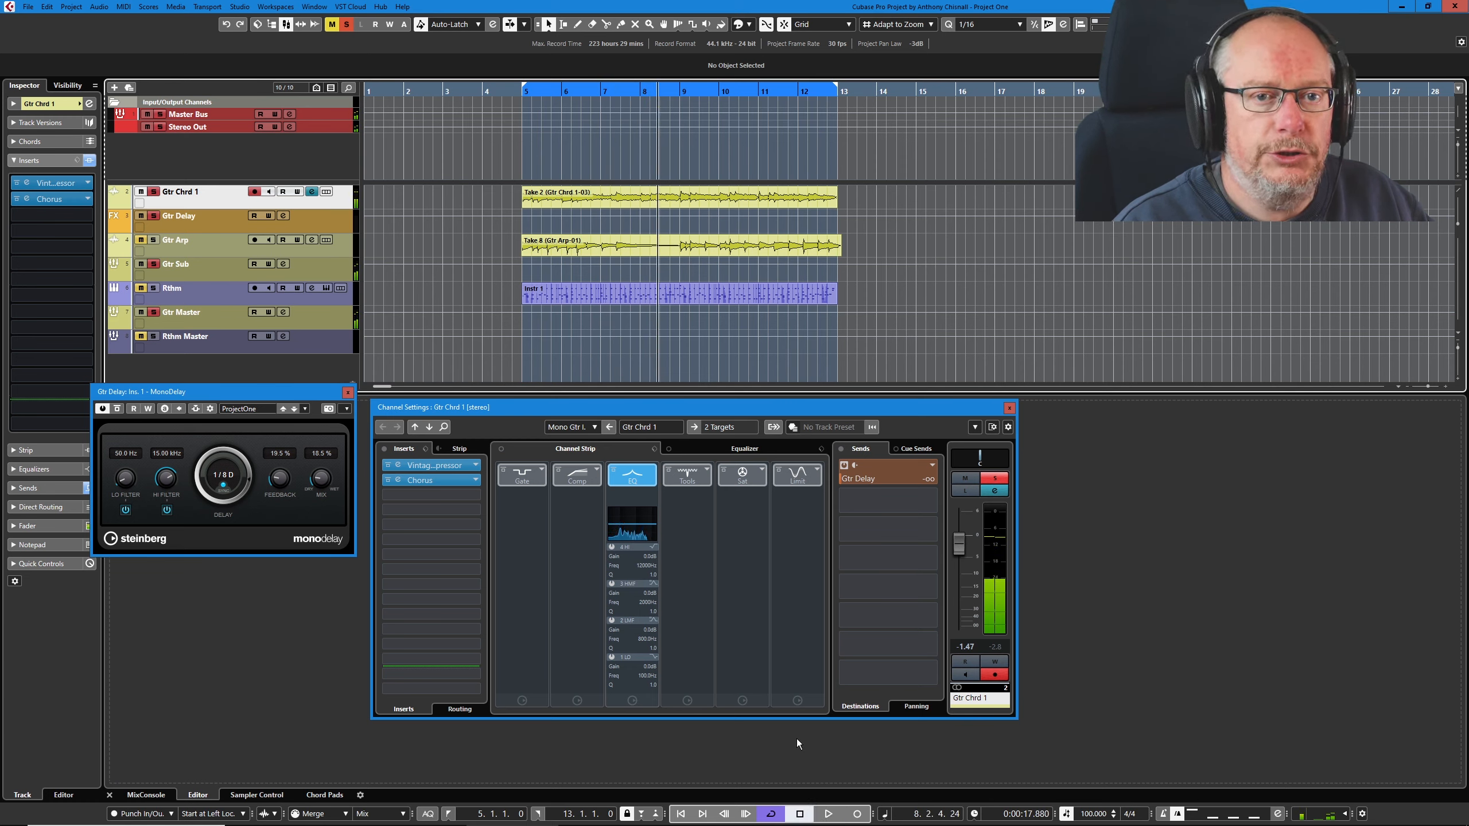
{"action": "left_click_drag", "start_coordinate": [851, 480], "coordinate": [882, 480]}
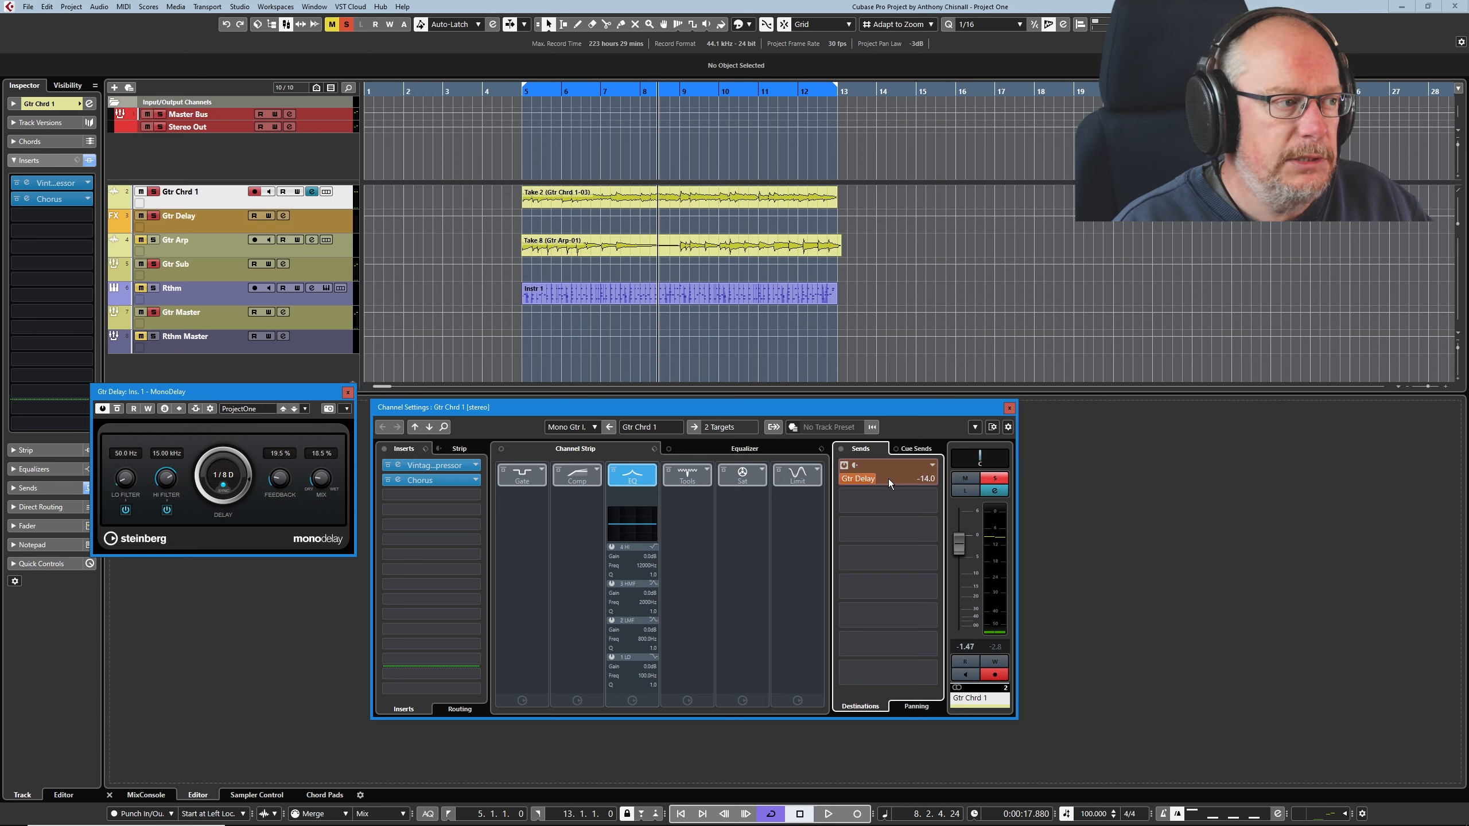
{"action": "left_click_drag", "start_coordinate": [888, 479], "coordinate": [890, 479]}
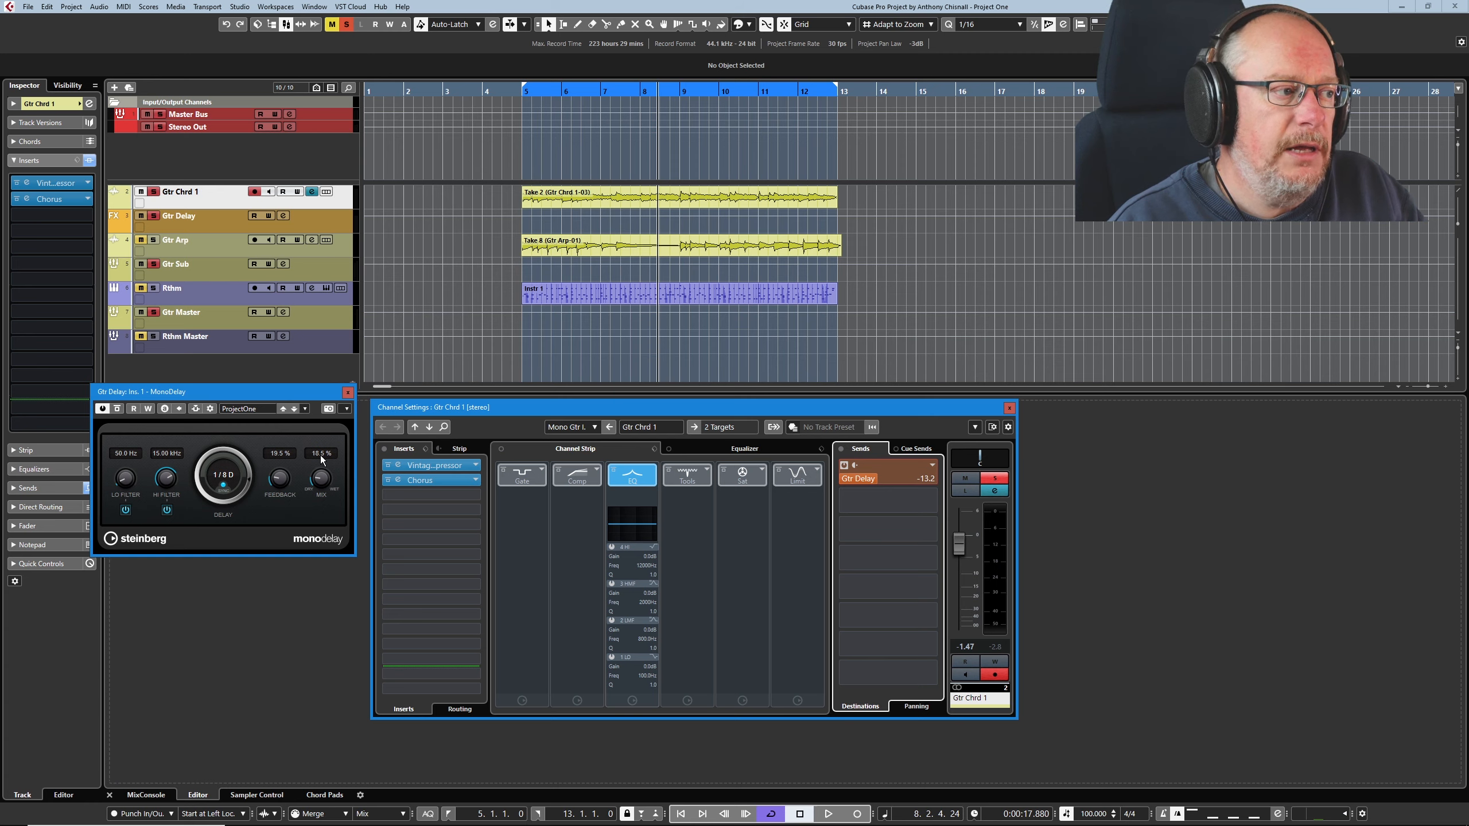
Set MonoDelay's mix to 100% and fine-tune Gtr Chrd 1's Gtr Delay send to about -10.7 dB during playback, closing both windows when done
{"action": "left_click_drag", "start_coordinate": [320, 455], "coordinate": [316, 438]}
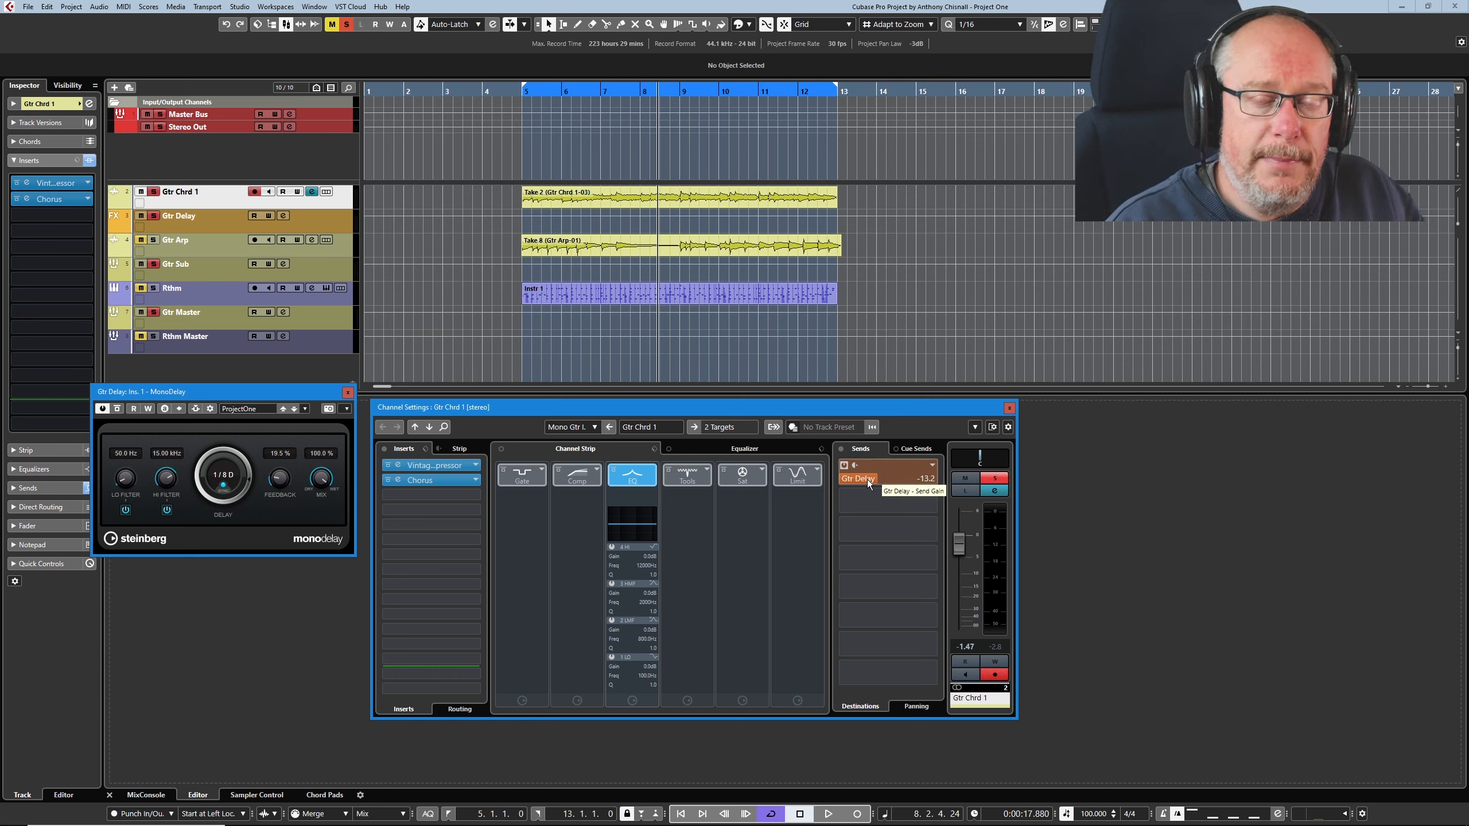
{"action": "left_click_drag", "start_coordinate": [886, 475], "coordinate": [892, 478]}
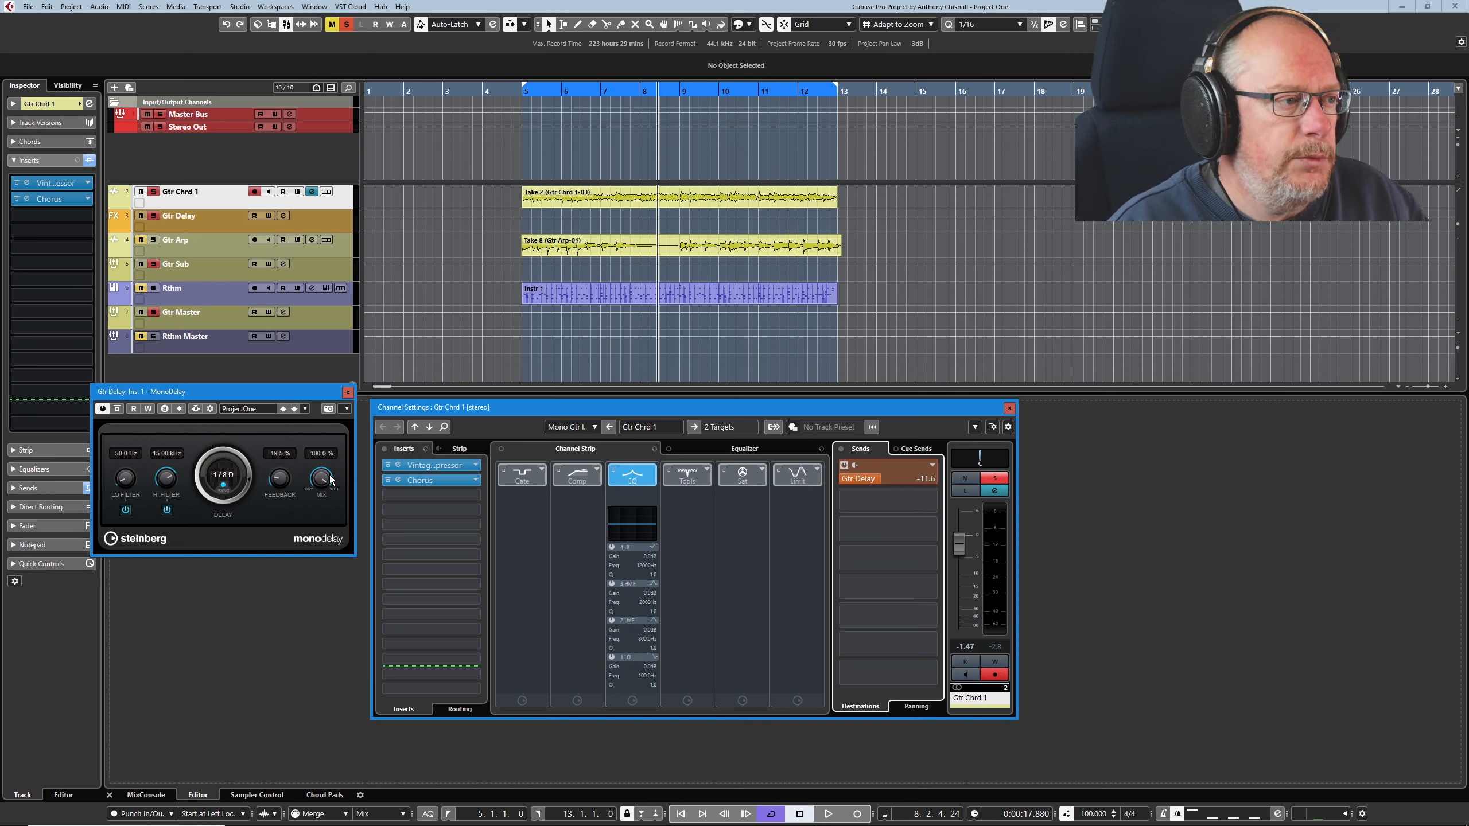
{"action": "left_click", "coordinate": [828, 814]}
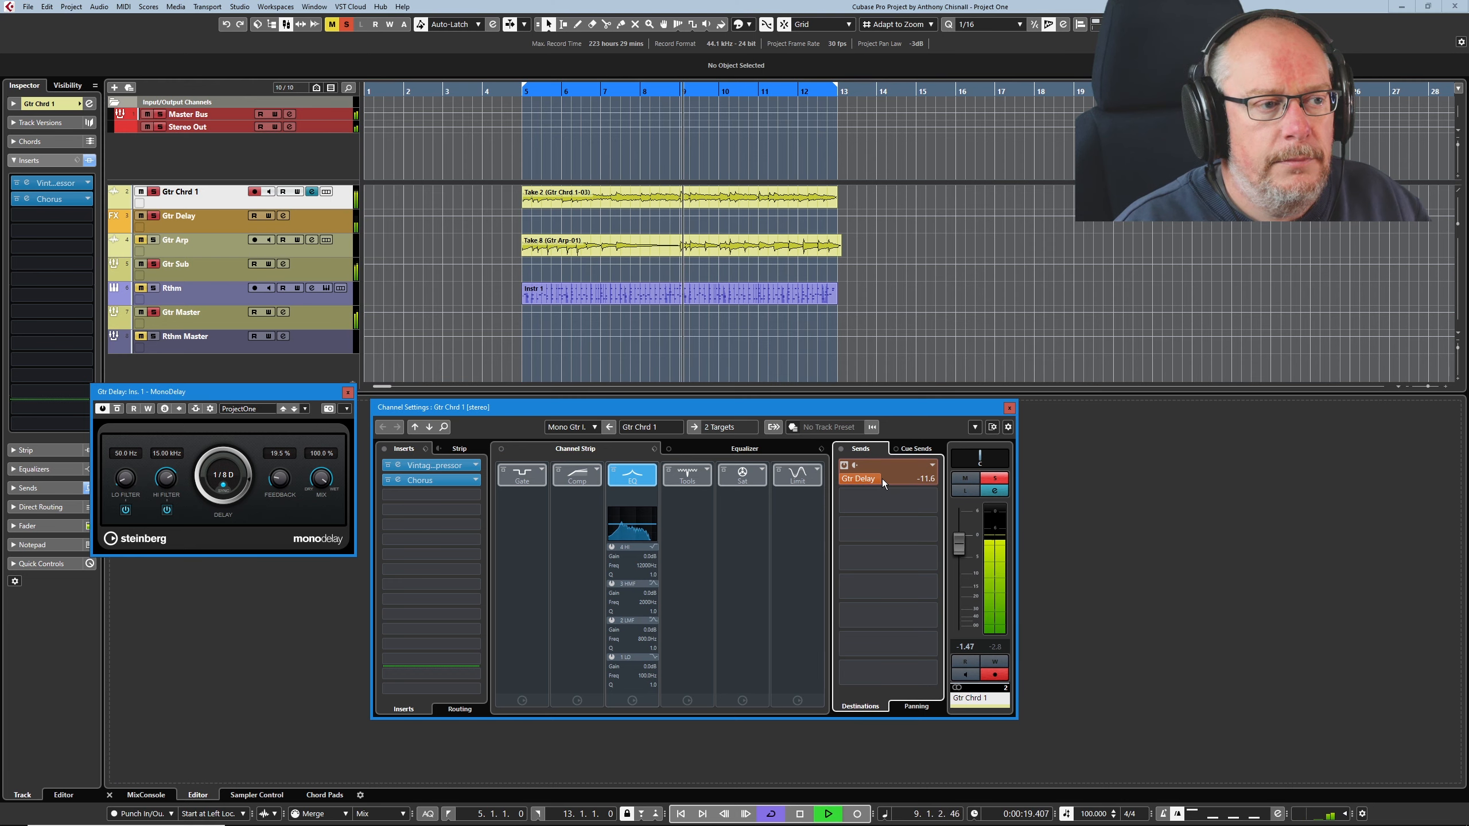
{"action": "left_click_drag", "start_coordinate": [882, 479], "coordinate": [885, 480]}
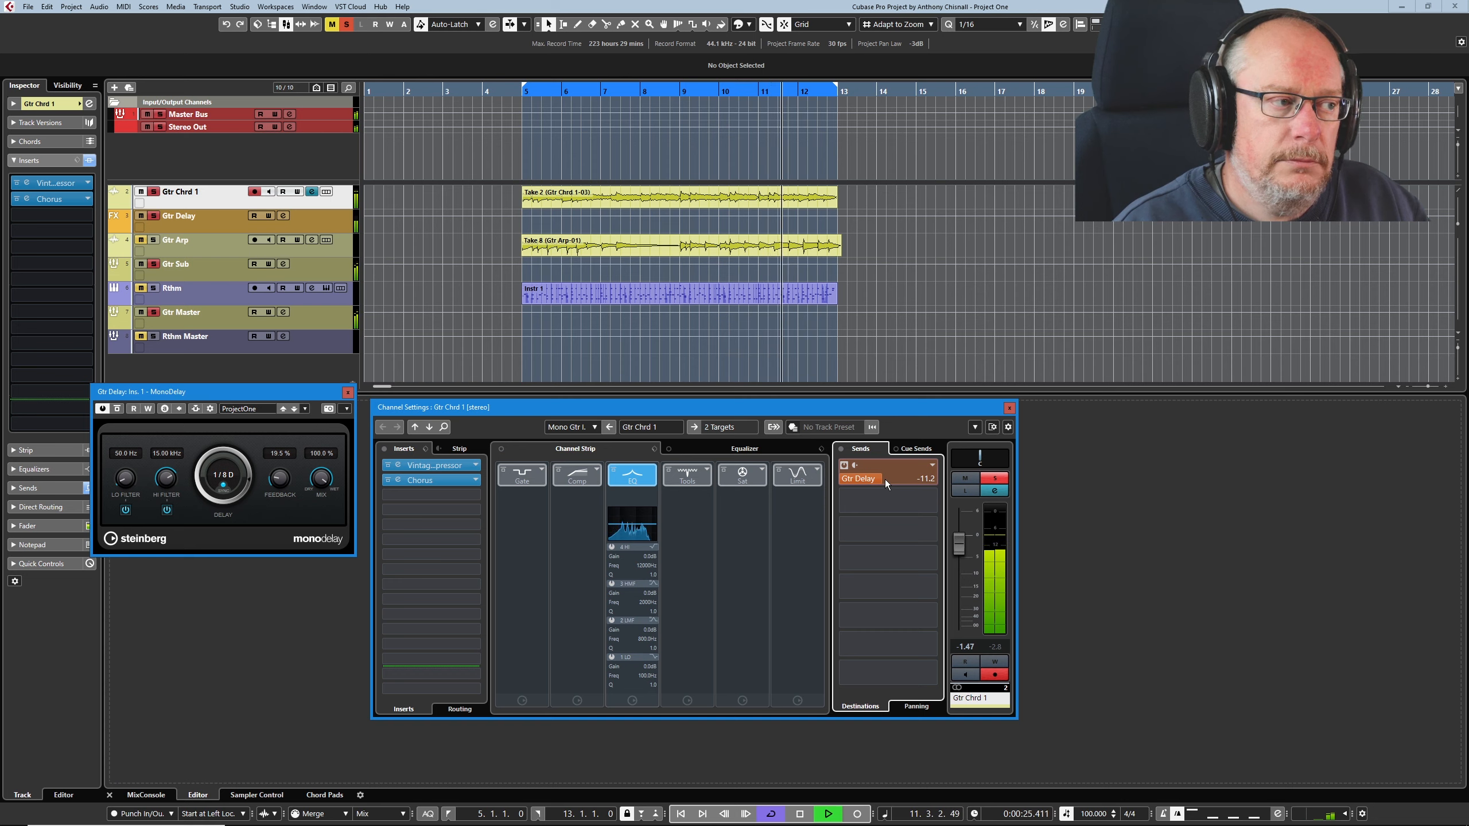
{"action": "left_click_drag", "start_coordinate": [885, 480], "coordinate": [886, 479]}
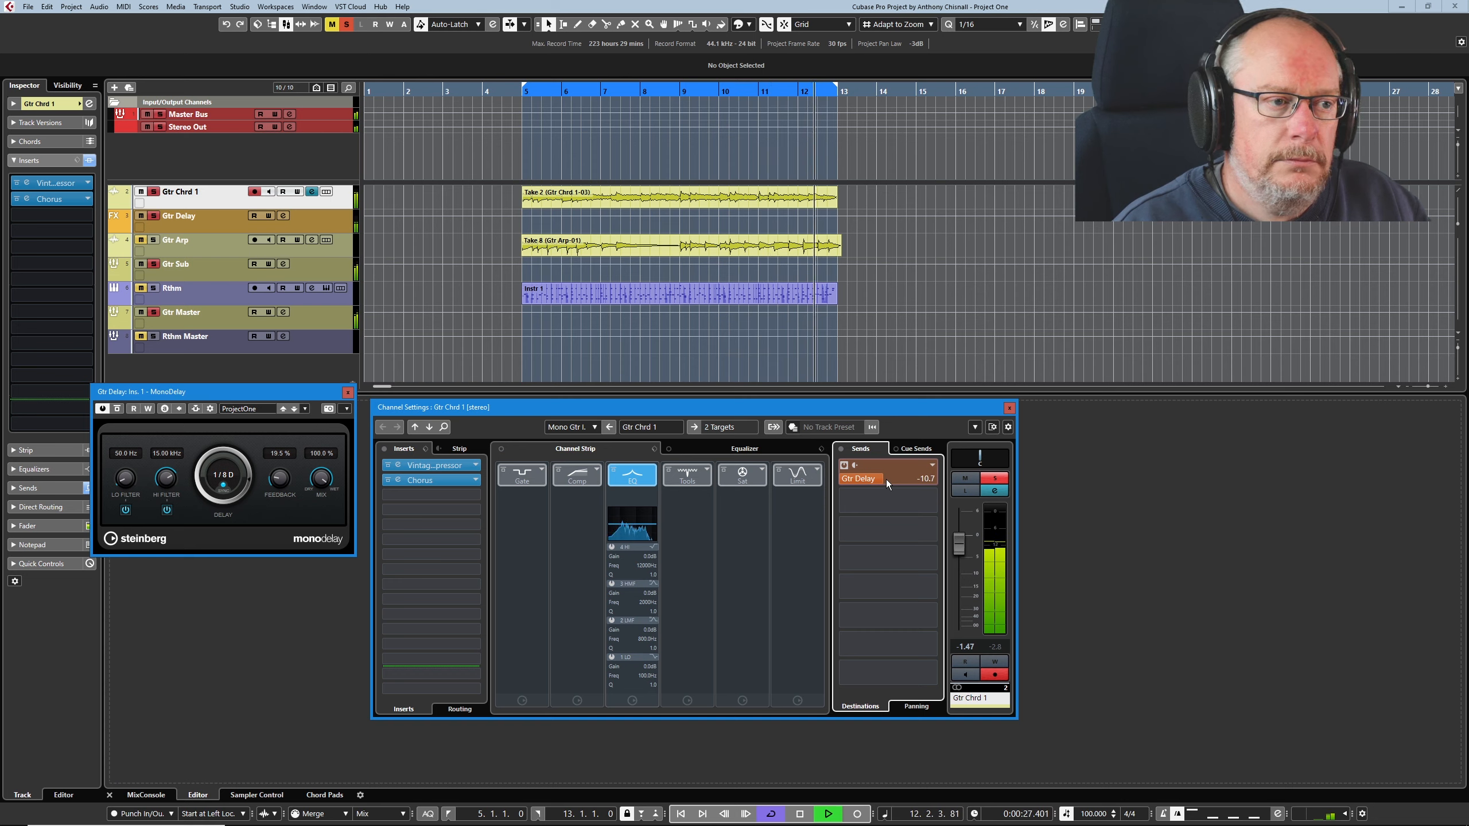
{"action": "left_click", "coordinate": [800, 814]}
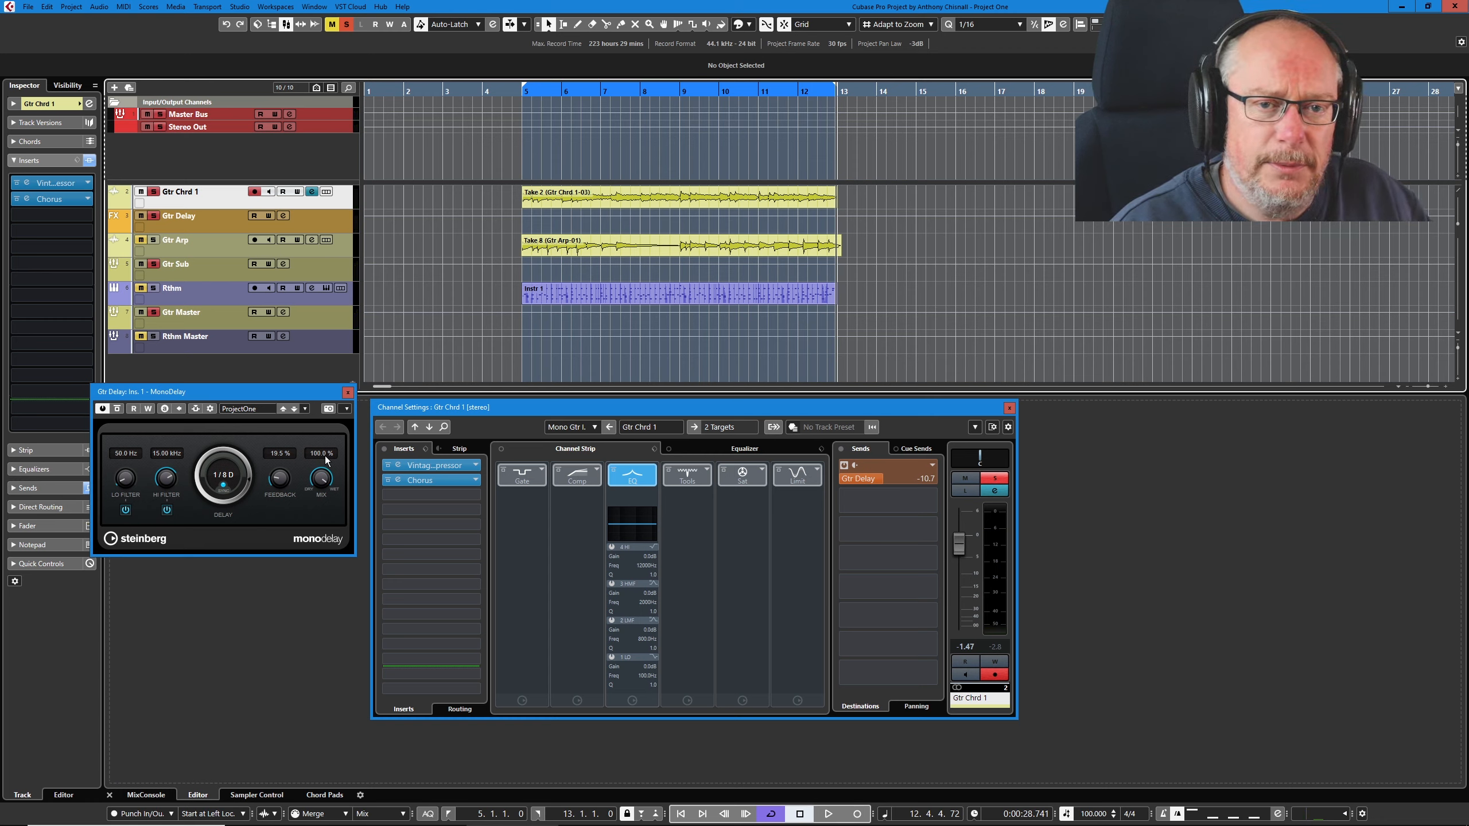
{"action": "left_click", "coordinate": [349, 393]}
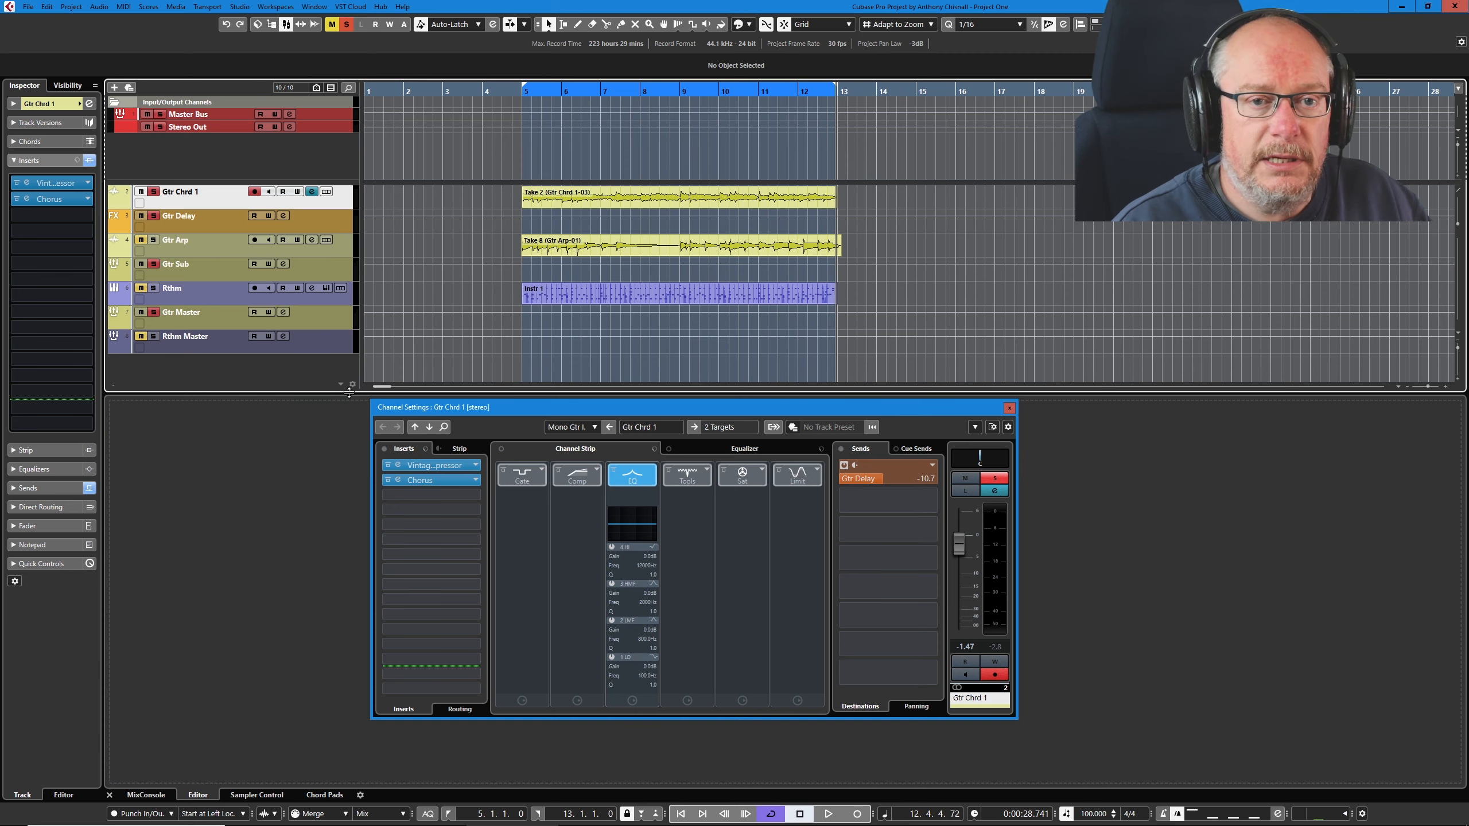
{"action": "left_click", "coordinate": [1009, 409]}
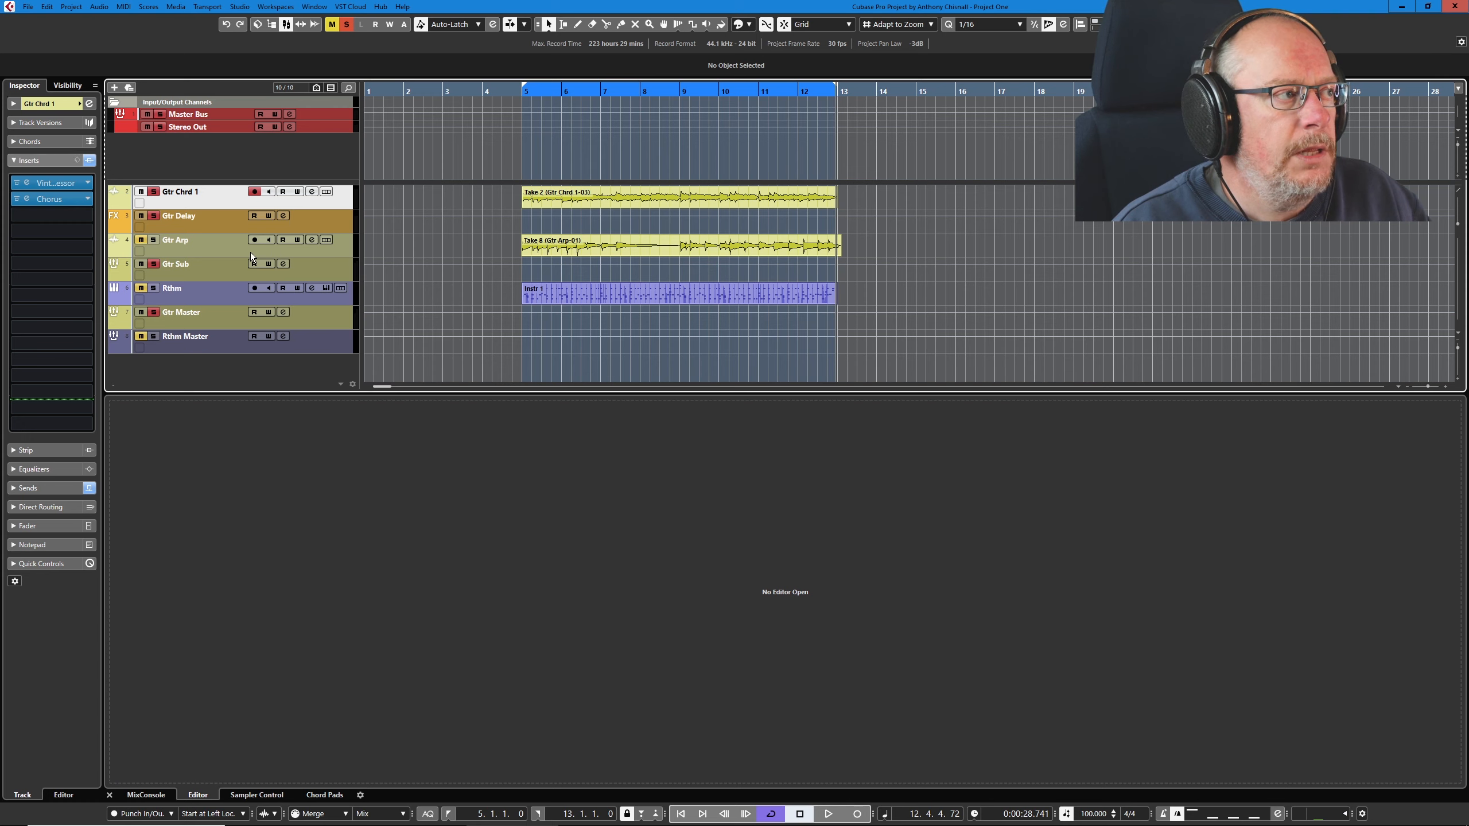
Remove the MonoDelay insert from the Gtr Arp track in its channel settings
{"action": "left_click", "coordinate": [229, 246]}
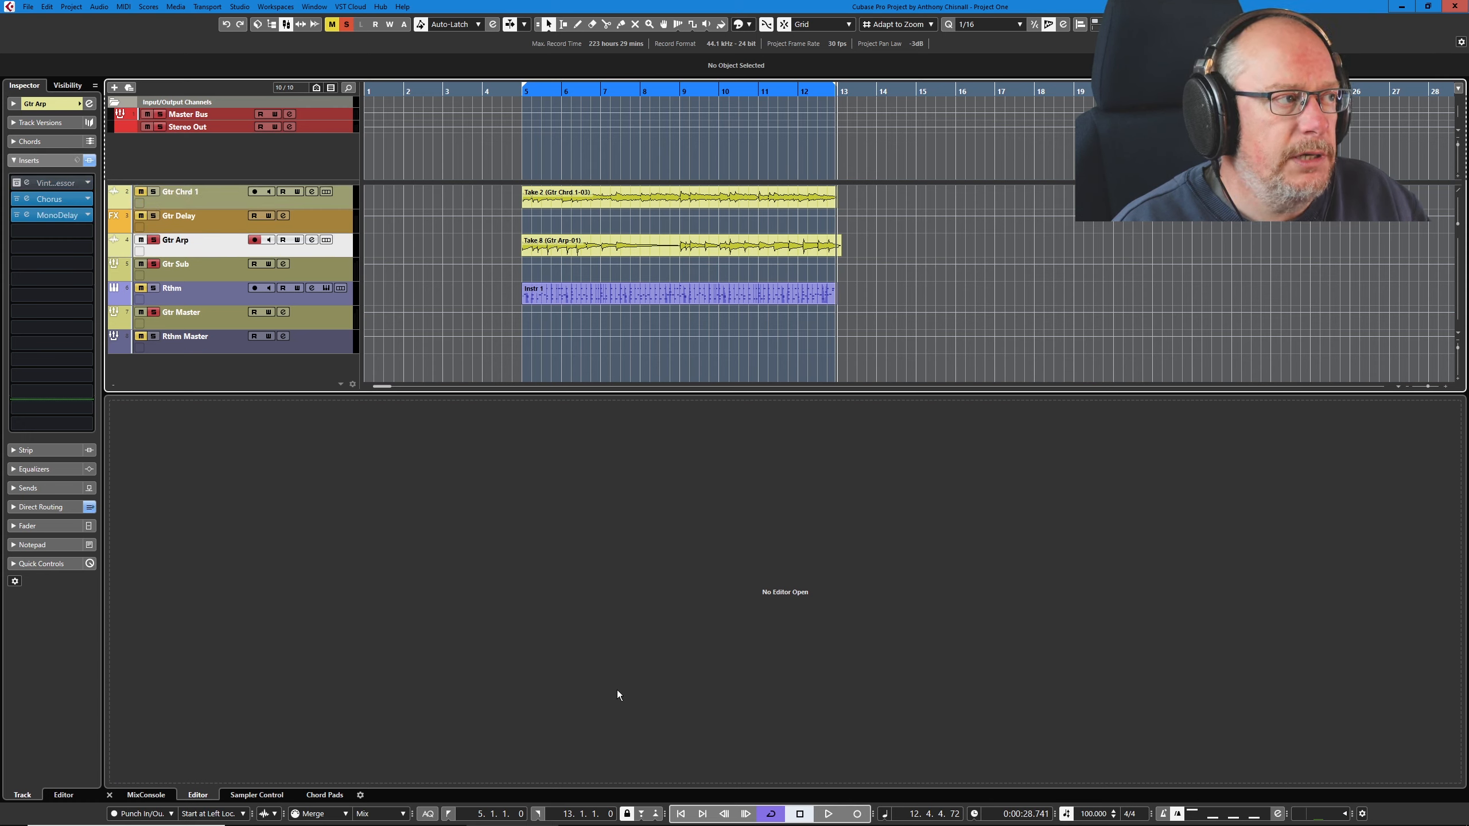
{"action": "left_click", "coordinate": [312, 240]}
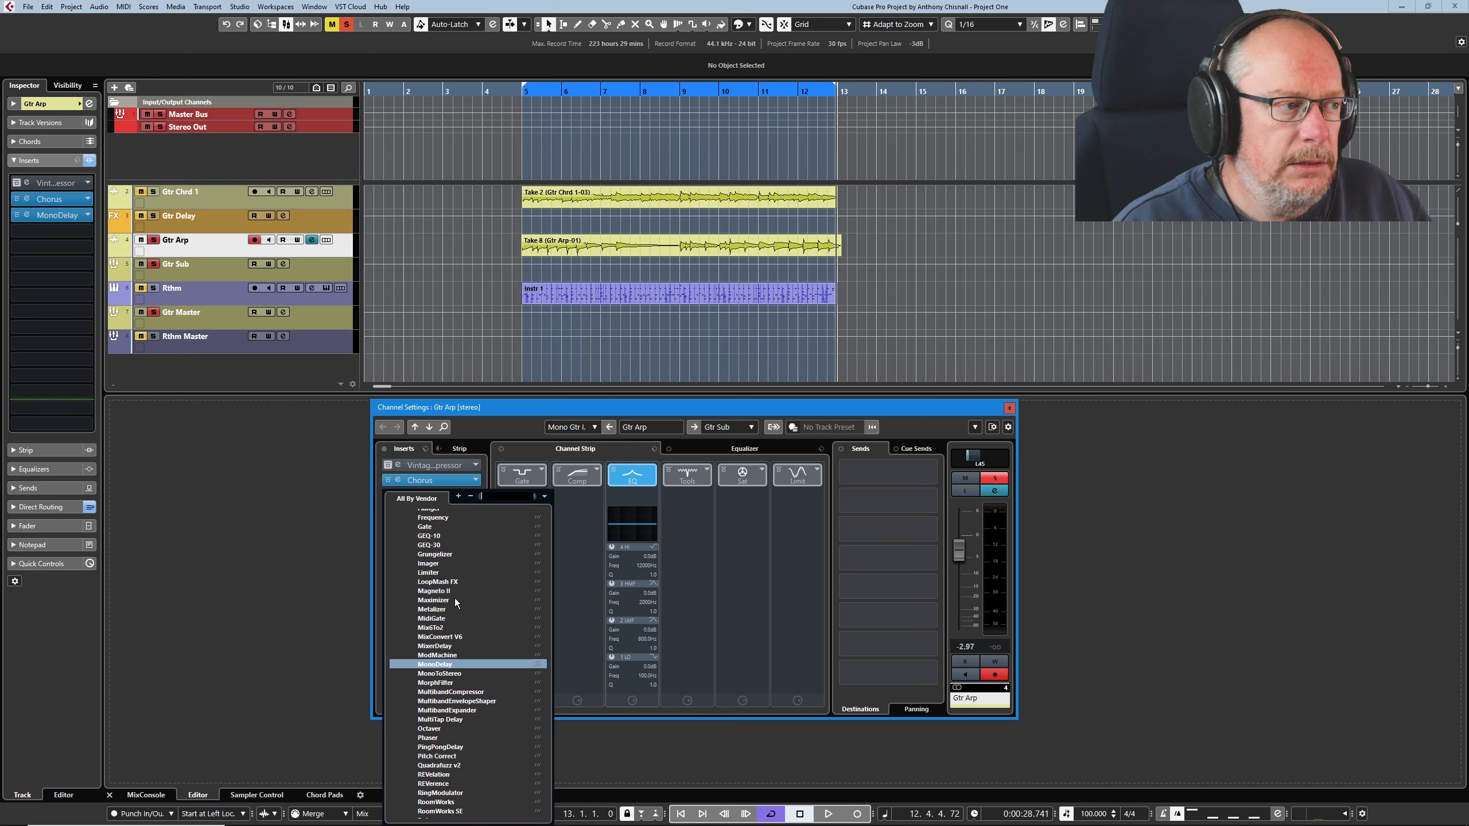
{"action": "scroll", "coordinate": [456, 579], "scroll_direction": "up", "scroll_amount": 9}
{"action": "left_click", "coordinate": [426, 518]}
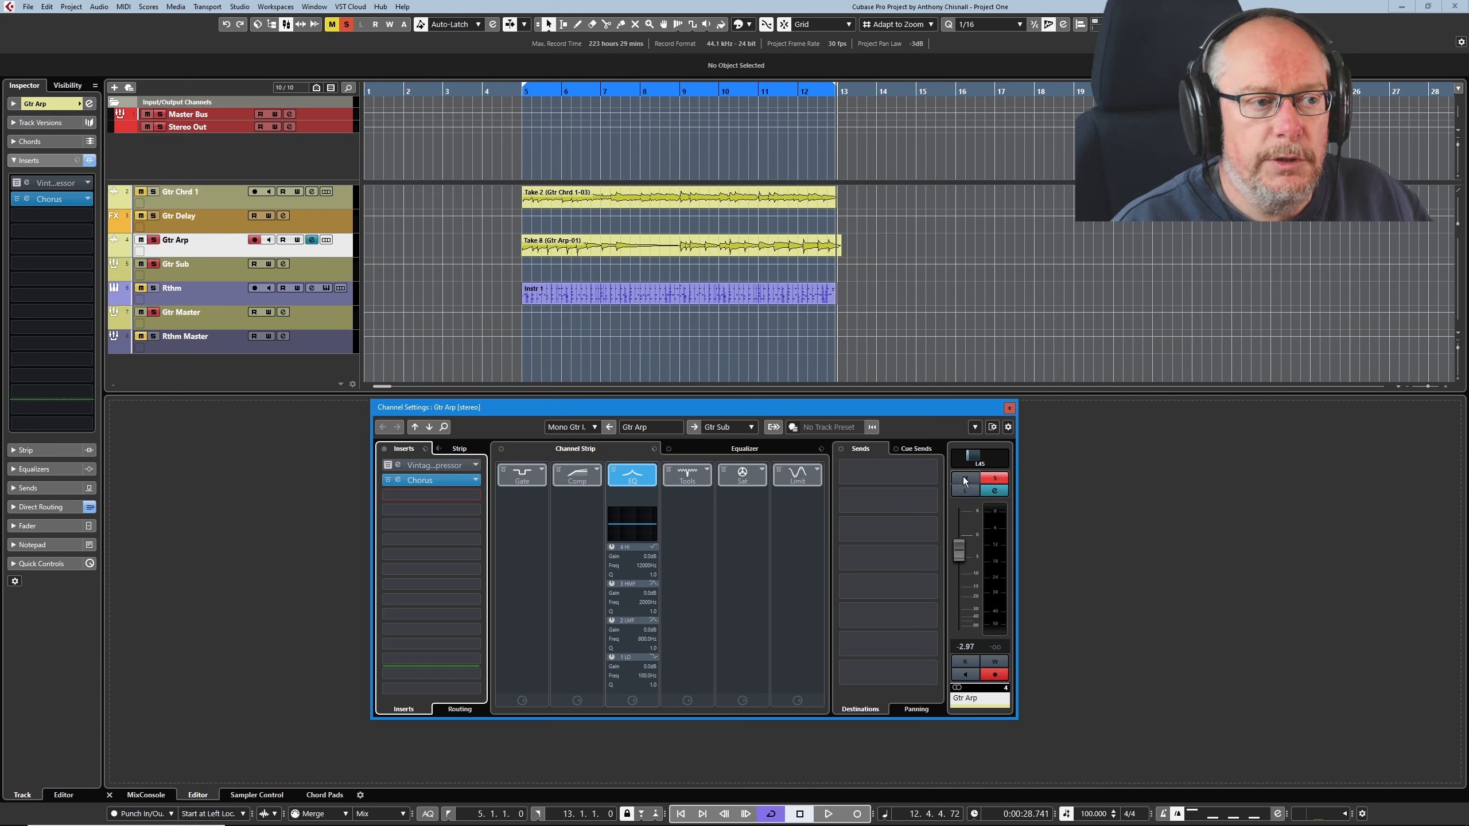
Add a send to Gtr Delay on the Gtr Arp channel and activate it
{"action": "left_click", "coordinate": [934, 471]}
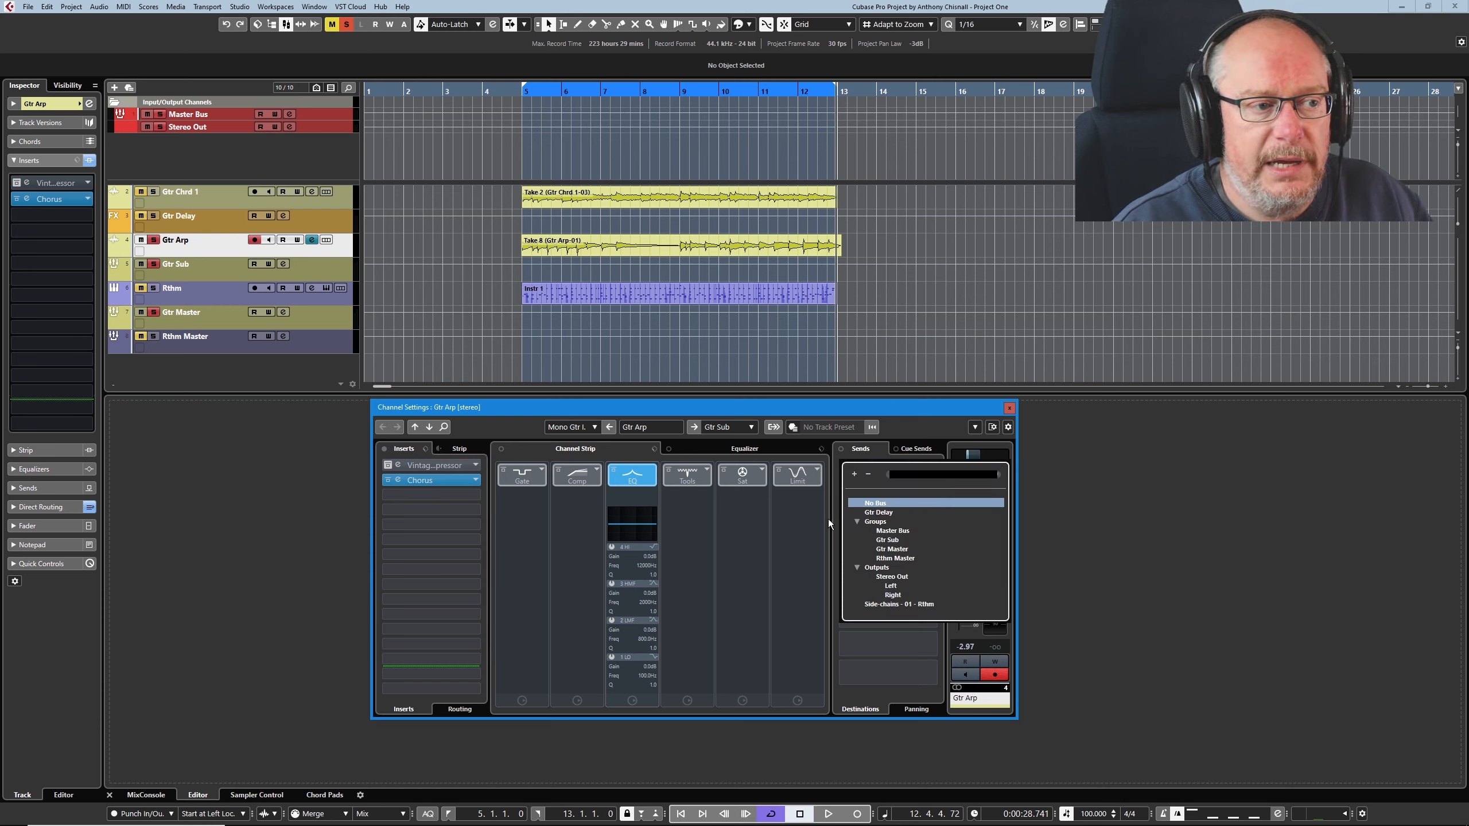
{"action": "left_click", "coordinate": [880, 513]}
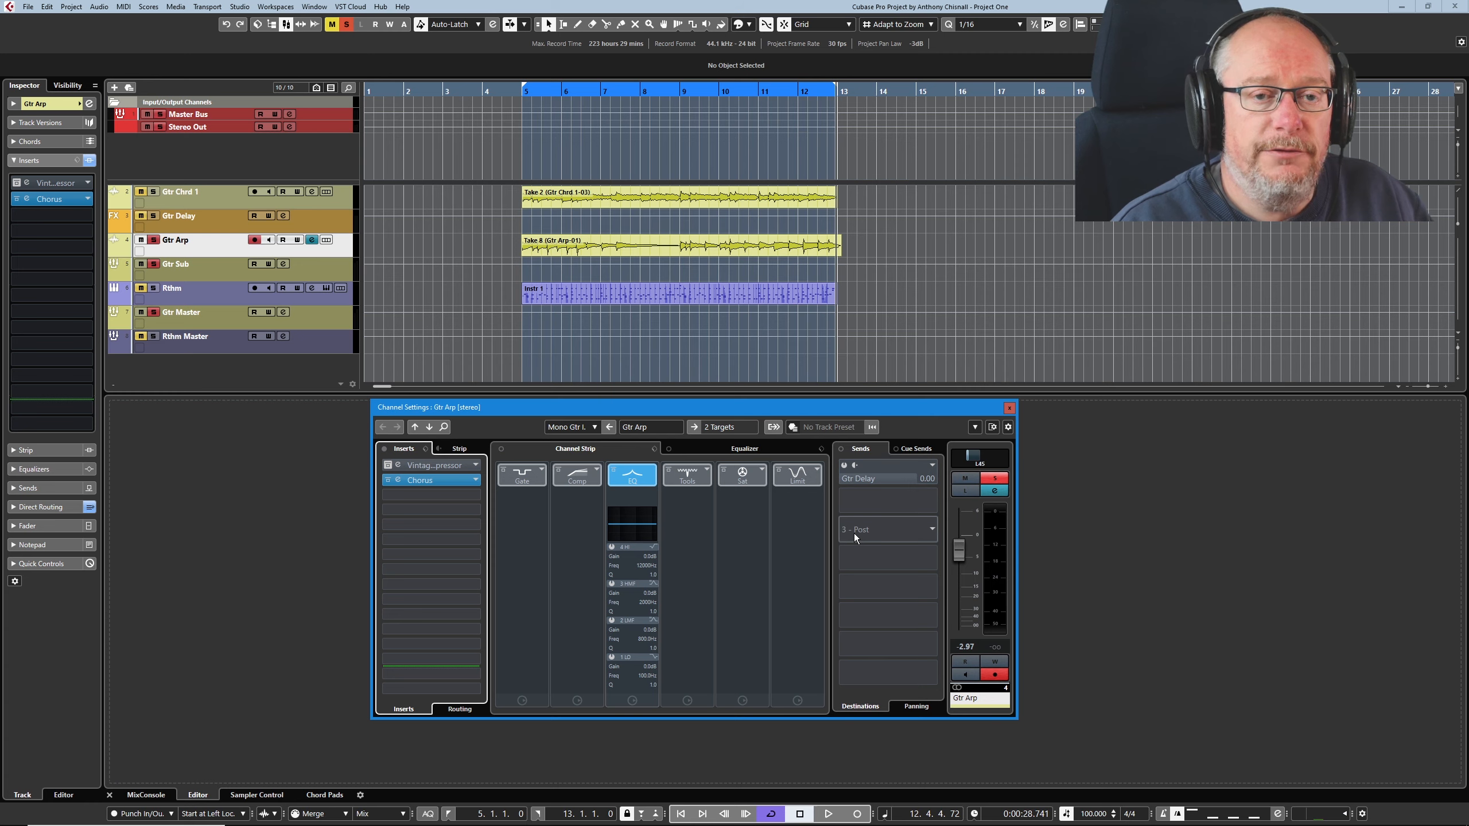
{"action": "left_click", "coordinate": [843, 465]}
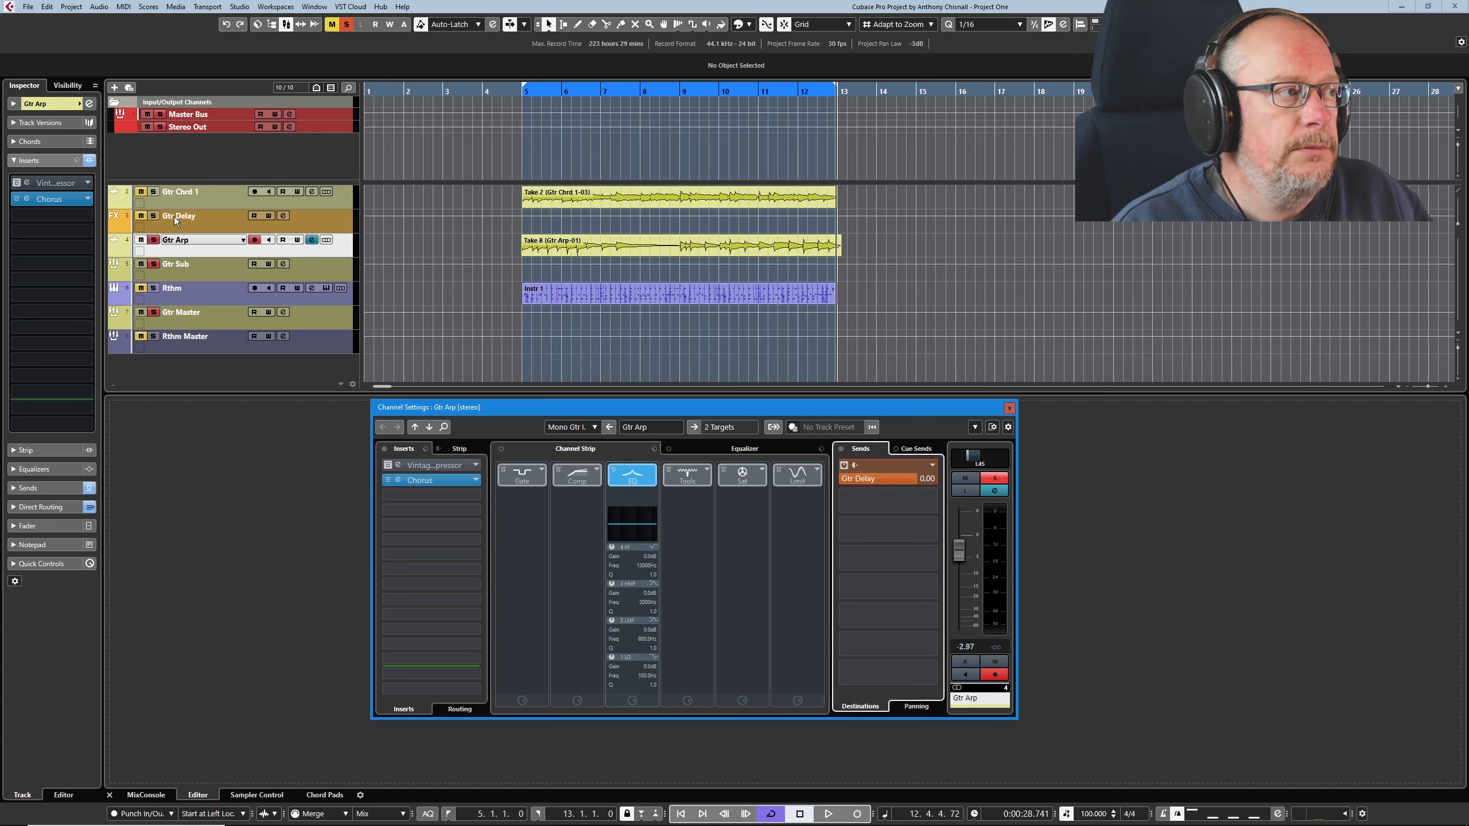
Unmute the Gtr Delay track and set Gtr Arp's Gtr Delay send to about -9.19 dB while auditioning it
{"action": "left_click", "coordinate": [139, 216]}
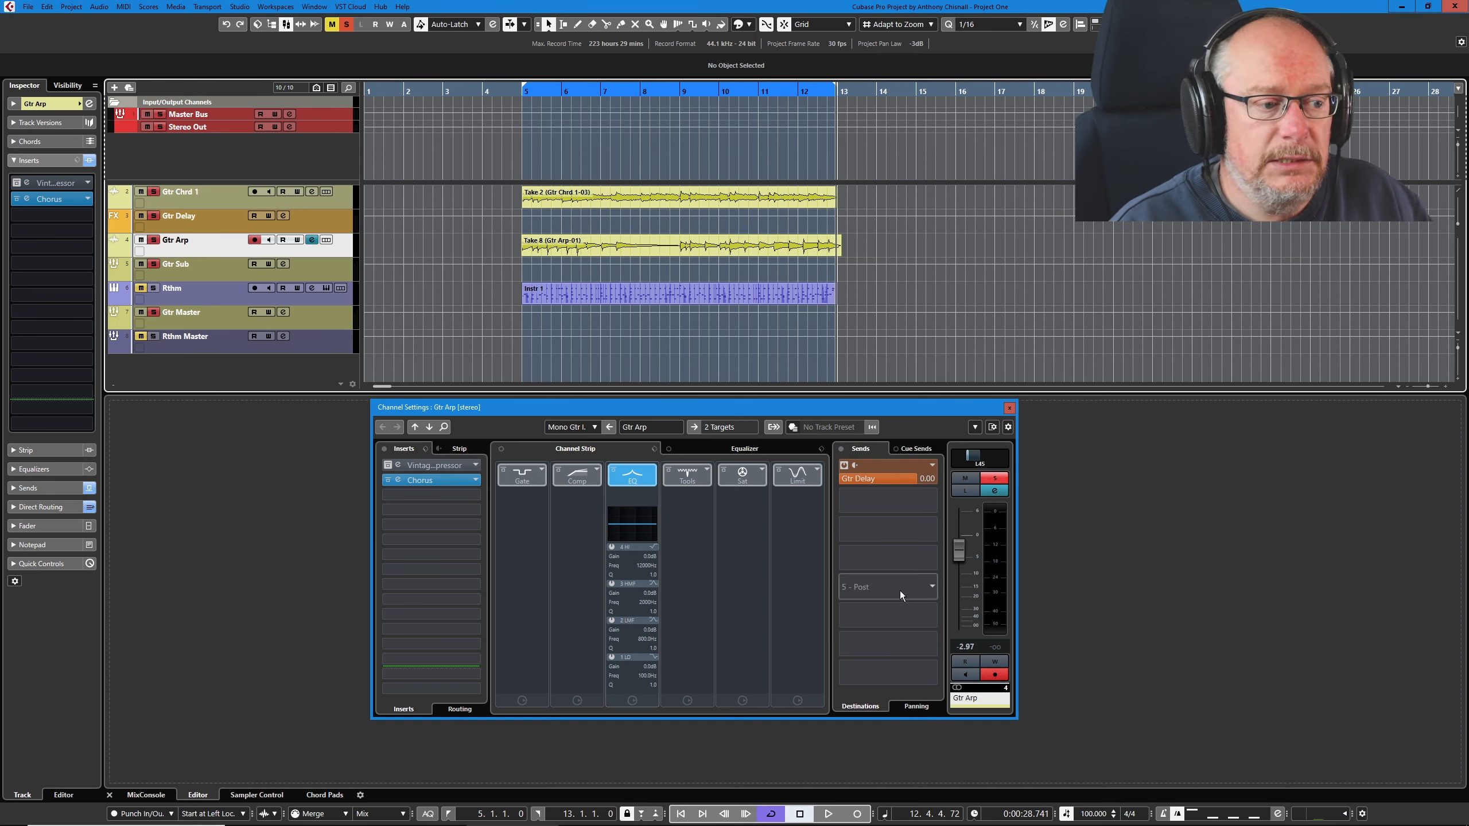
{"action": "left_click", "coordinate": [828, 814]}
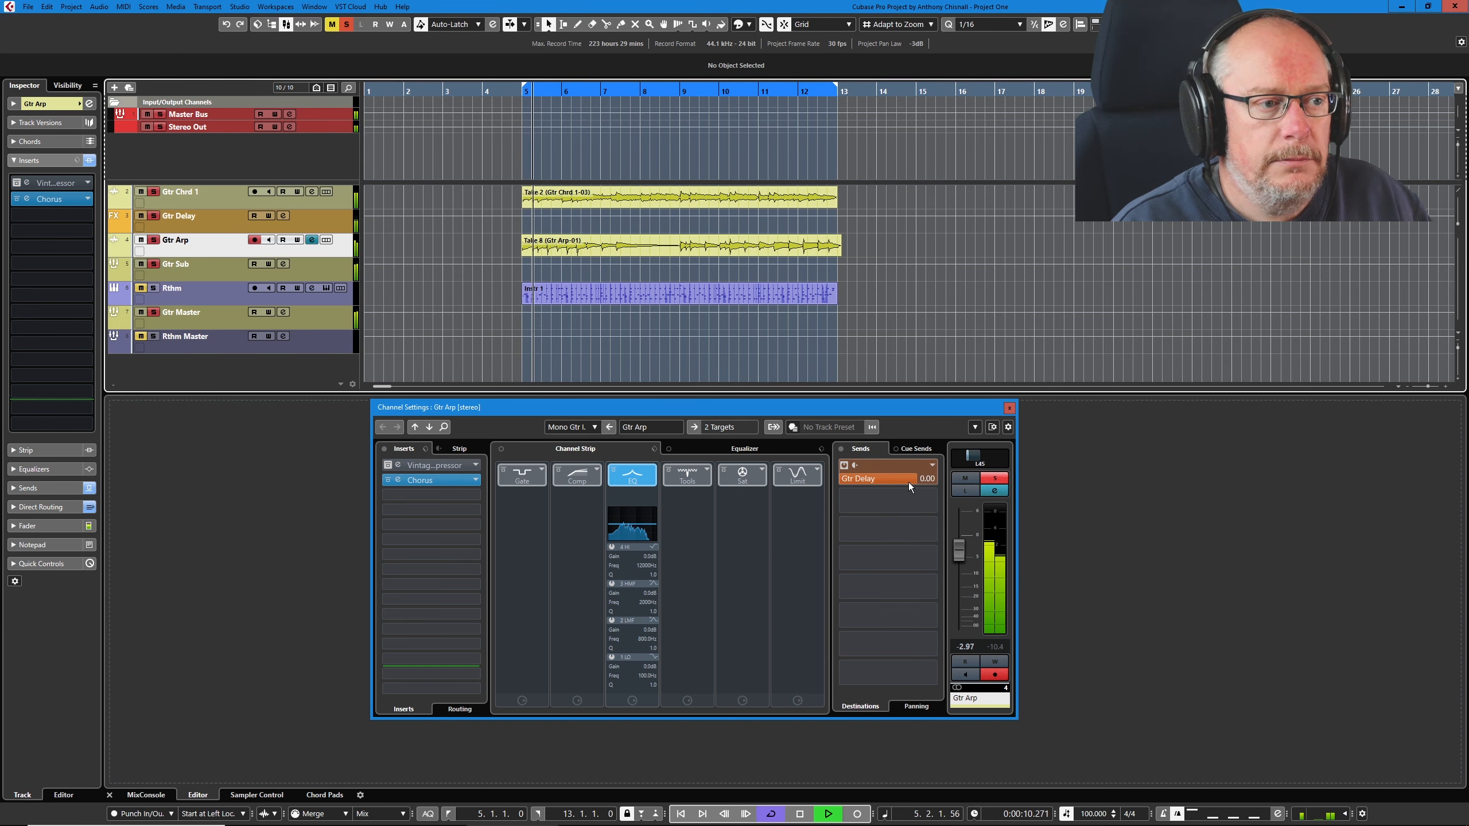
{"action": "left_click_drag", "start_coordinate": [909, 482], "coordinate": [864, 480]}
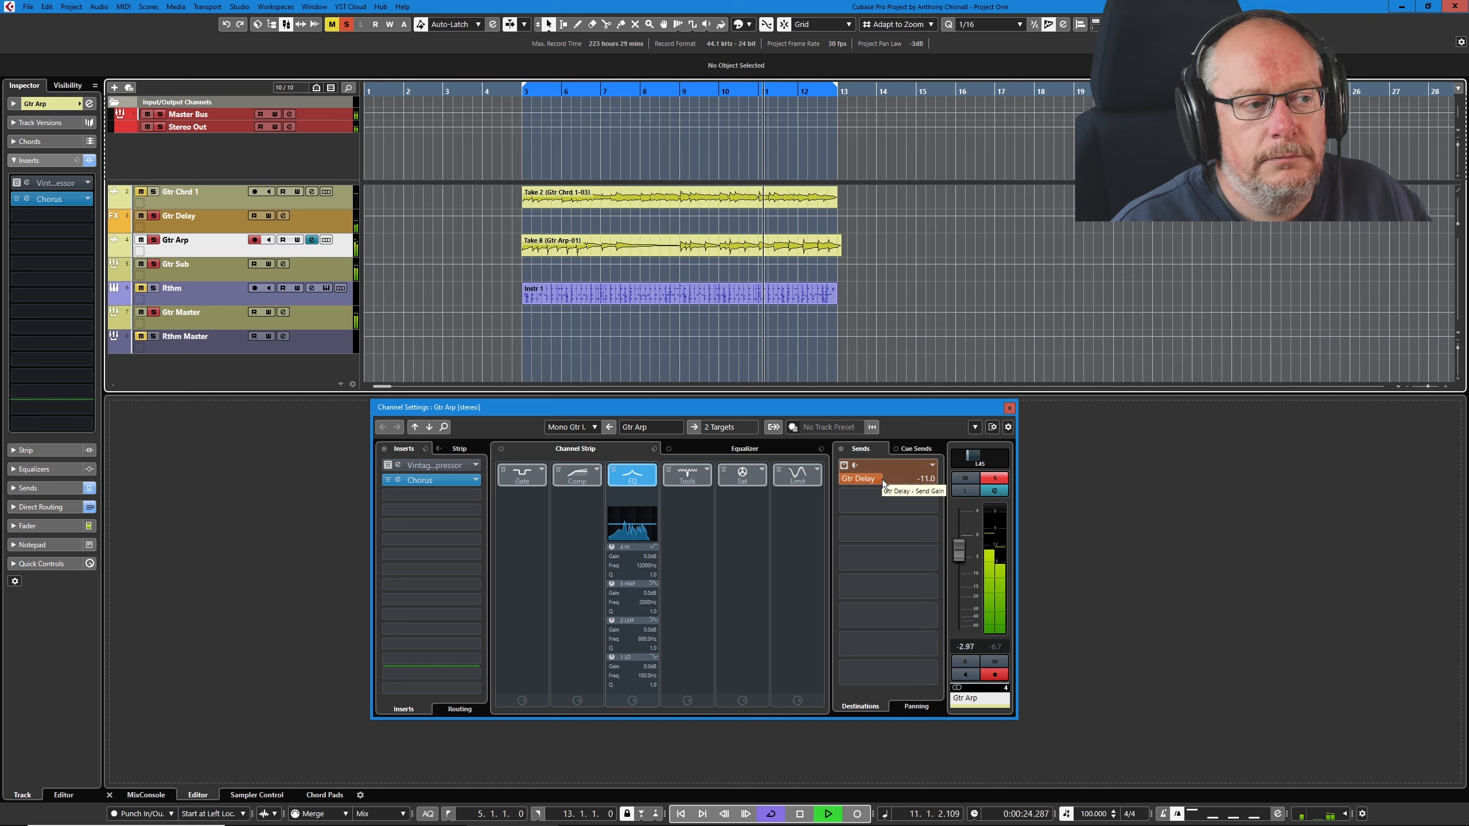
{"action": "left_click_drag", "start_coordinate": [882, 480], "coordinate": [891, 480]}
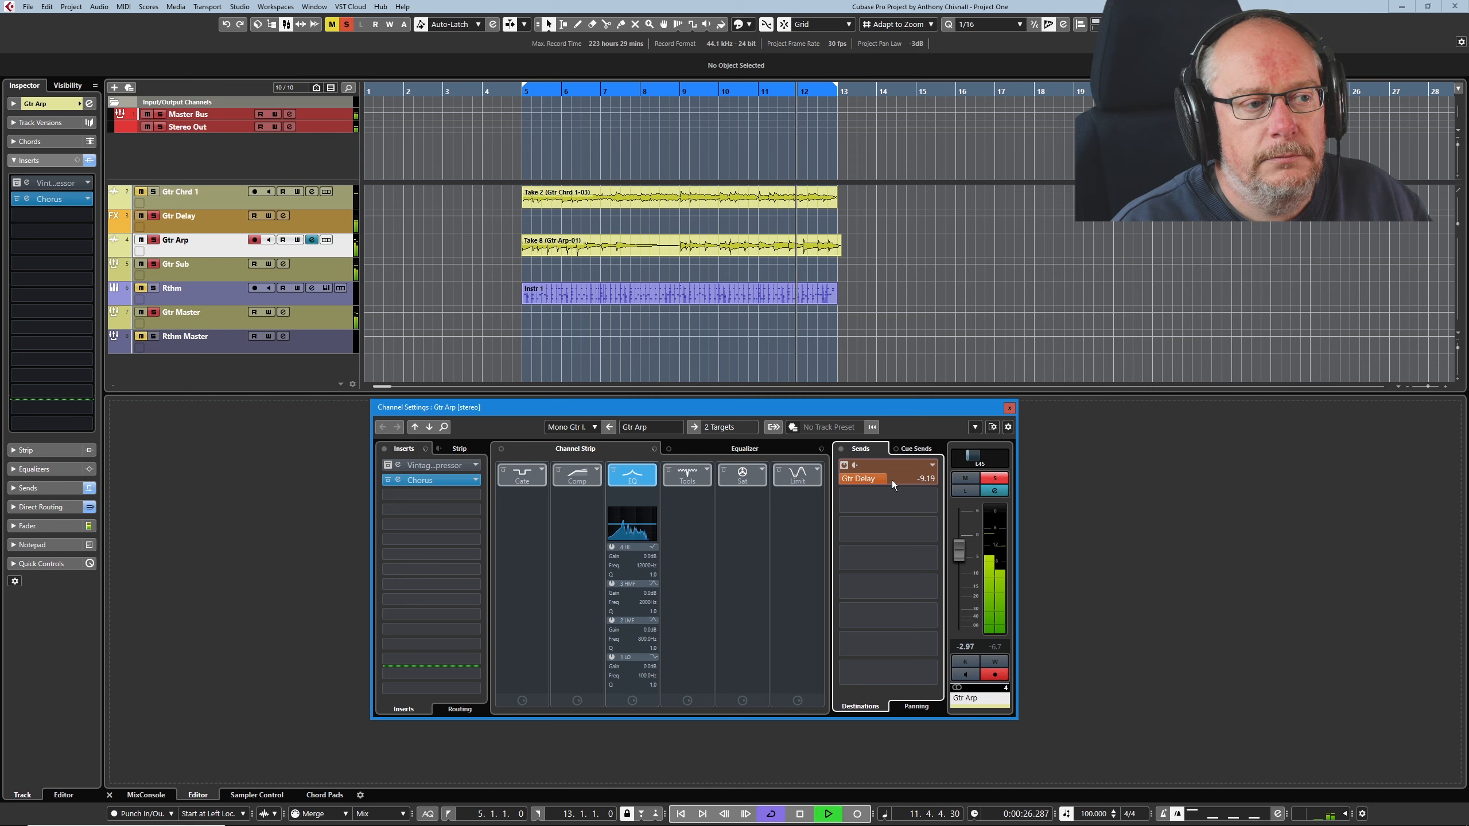
{"action": "key", "text": "space"}
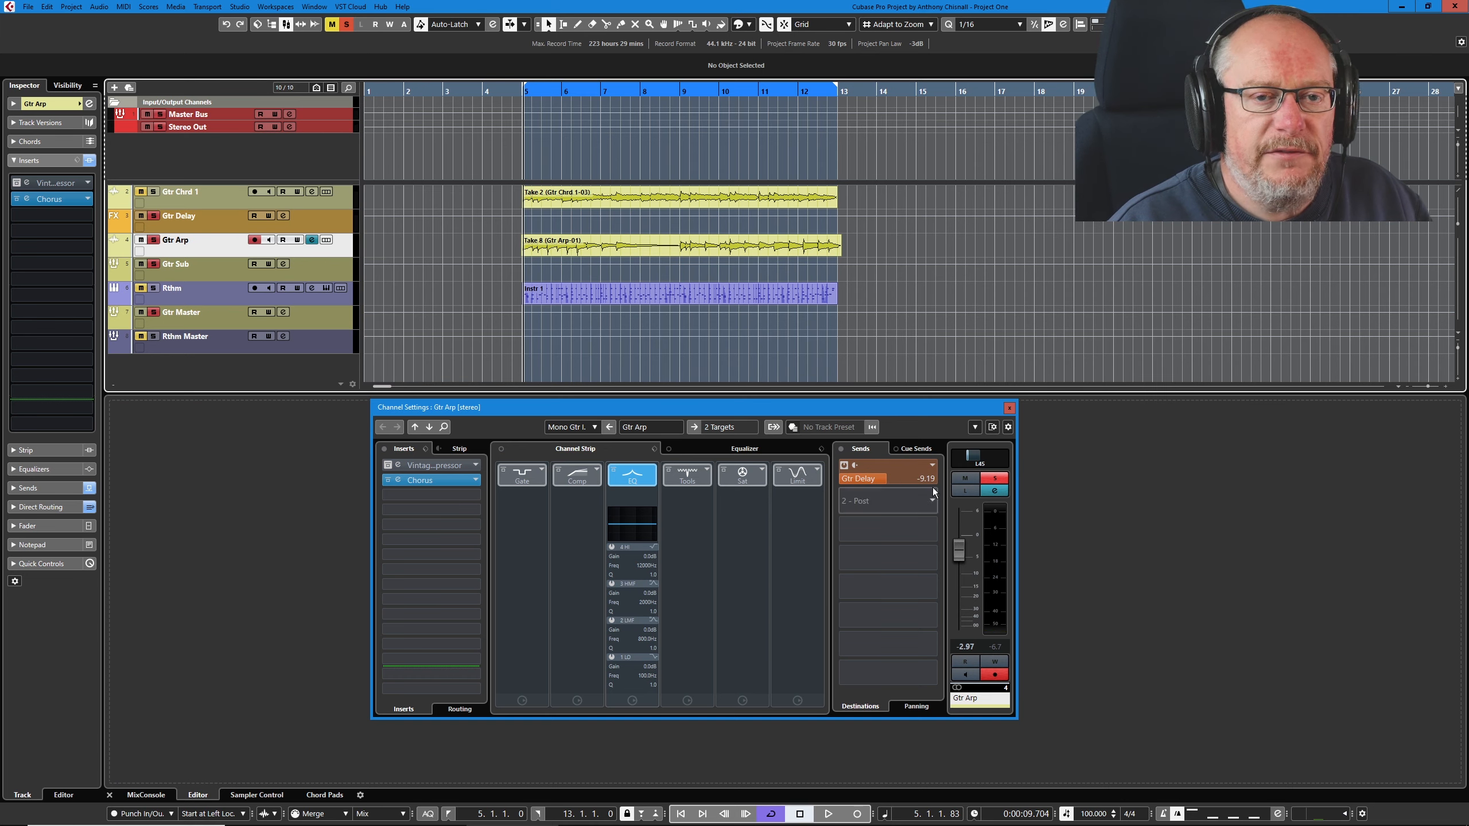
Clear the active solo, solo and unsolo Gtr Chrd 1, and solo Gtr Arp
{"action": "left_click", "coordinate": [154, 313]}
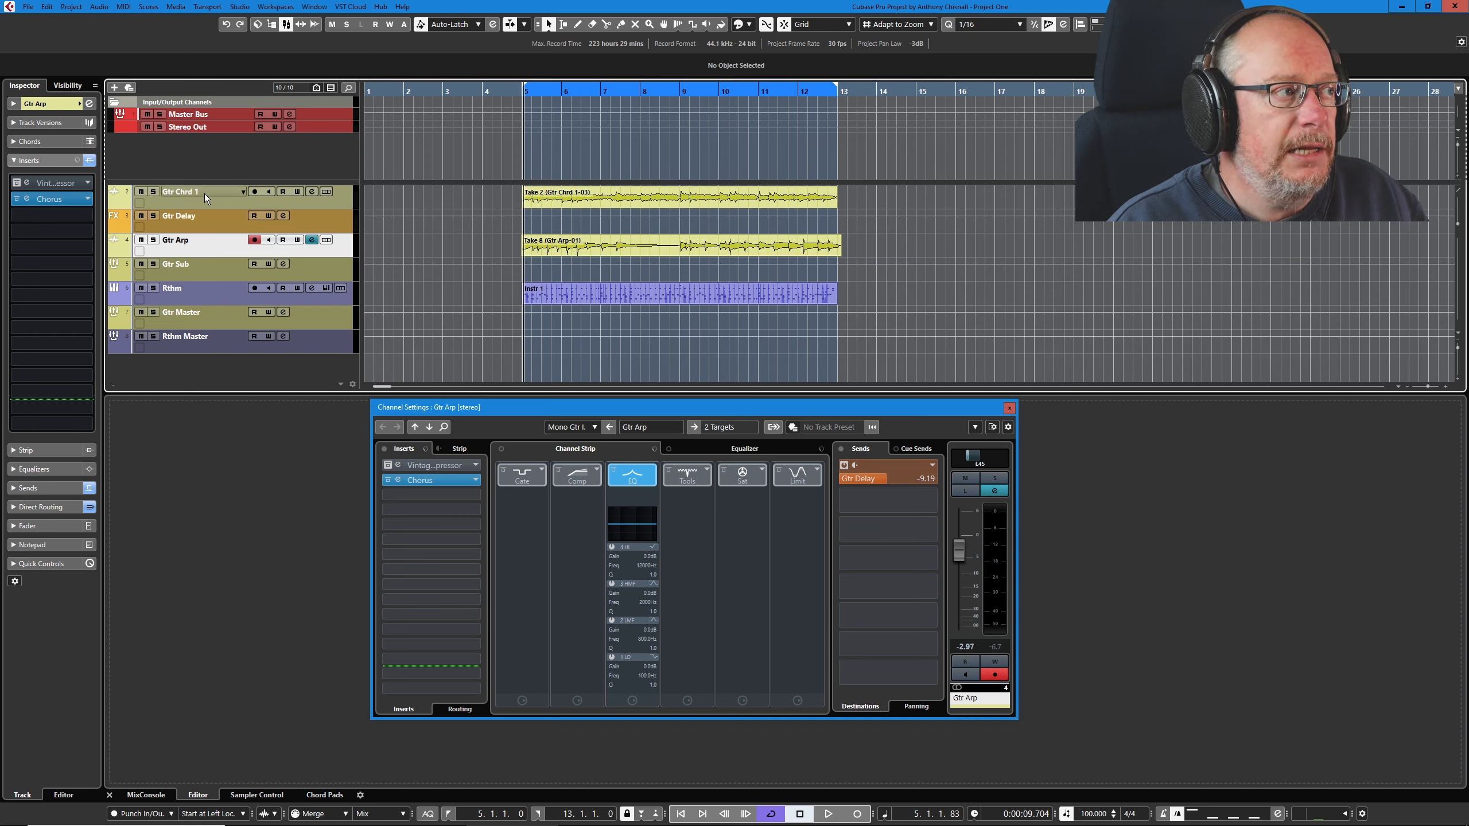
{"action": "left_click", "coordinate": [154, 192]}
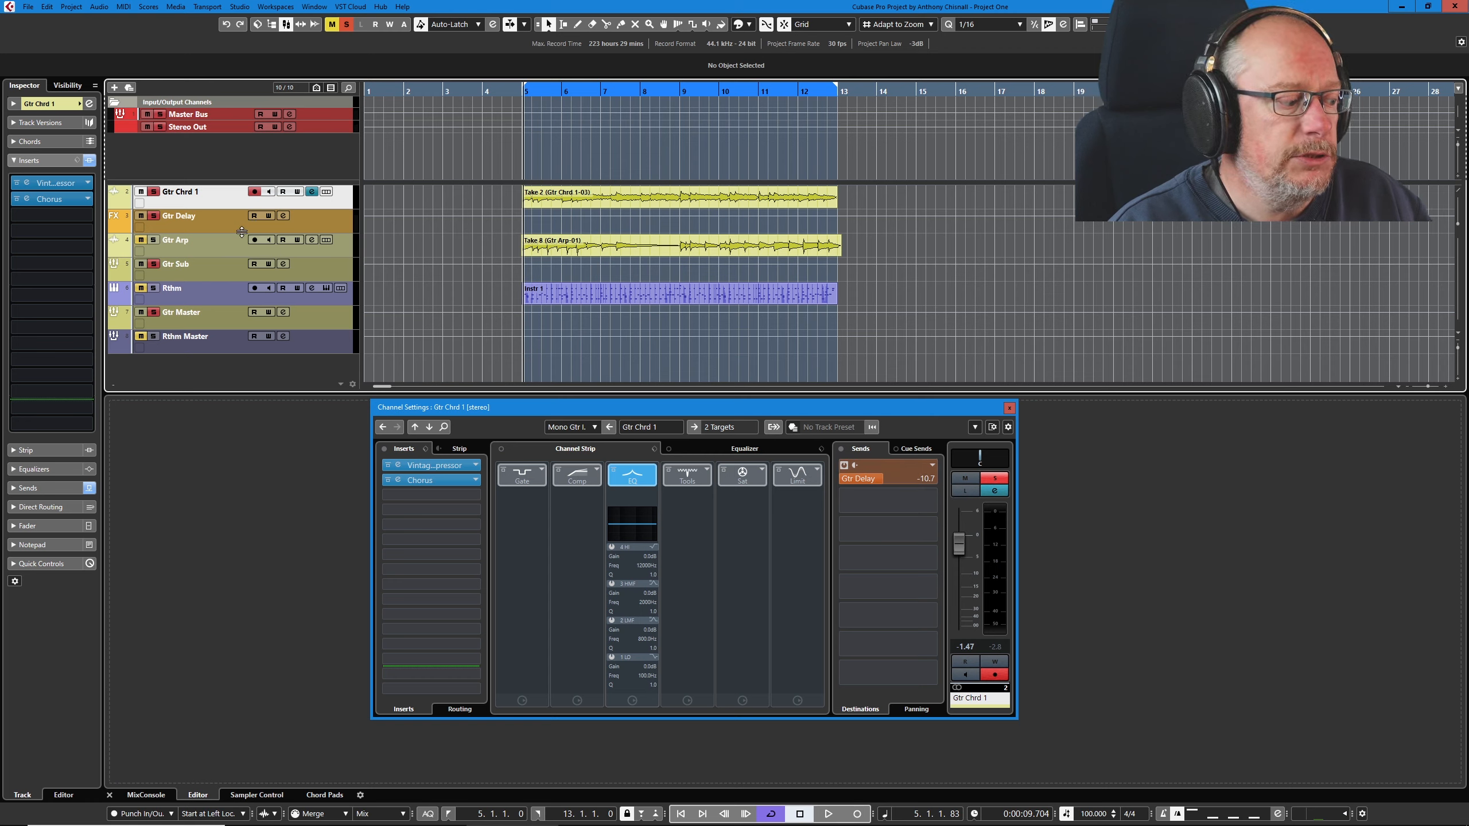
{"action": "key", "text": "s"}
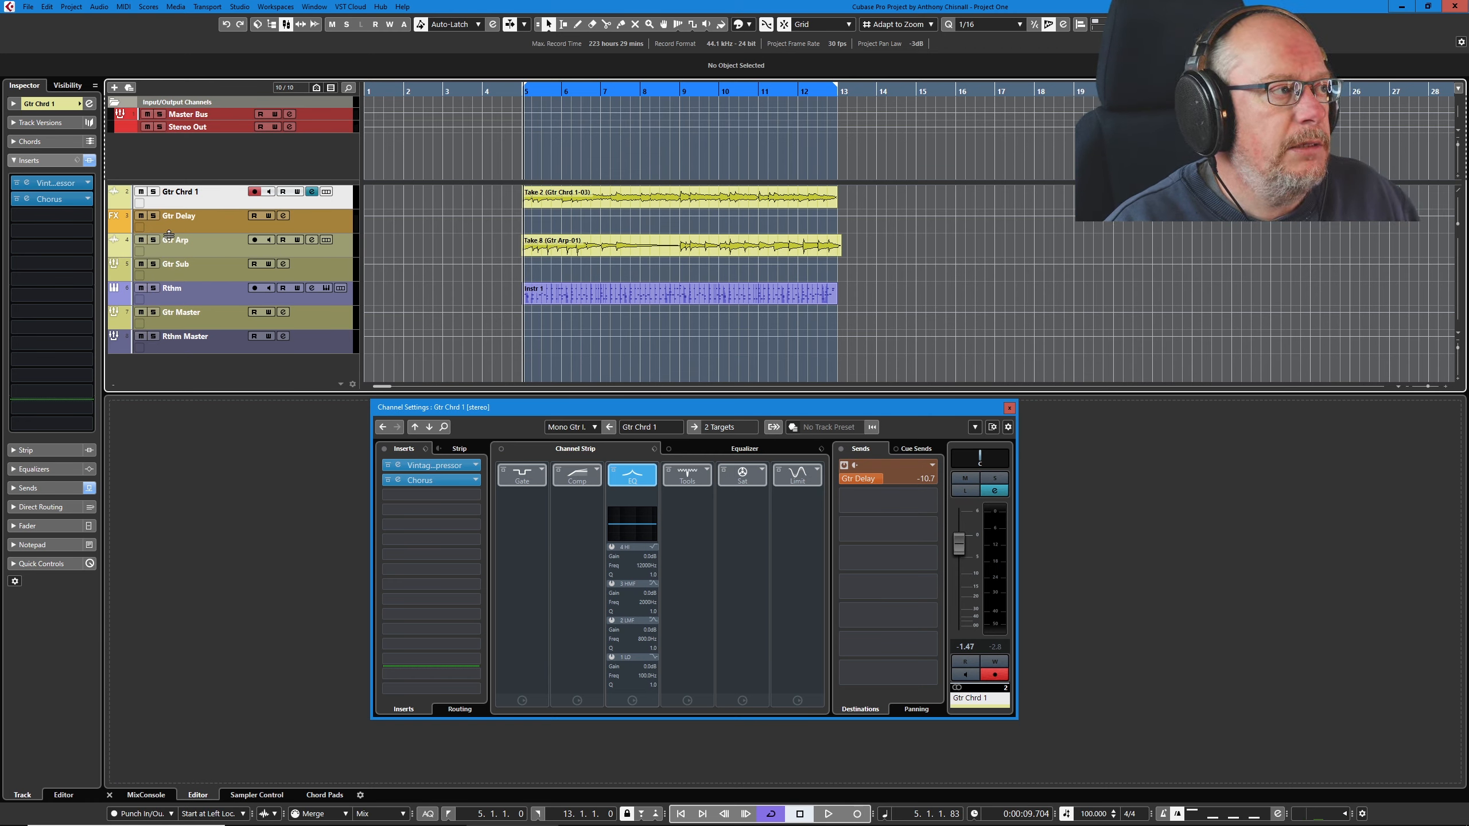
{"action": "left_click", "coordinate": [184, 250]}
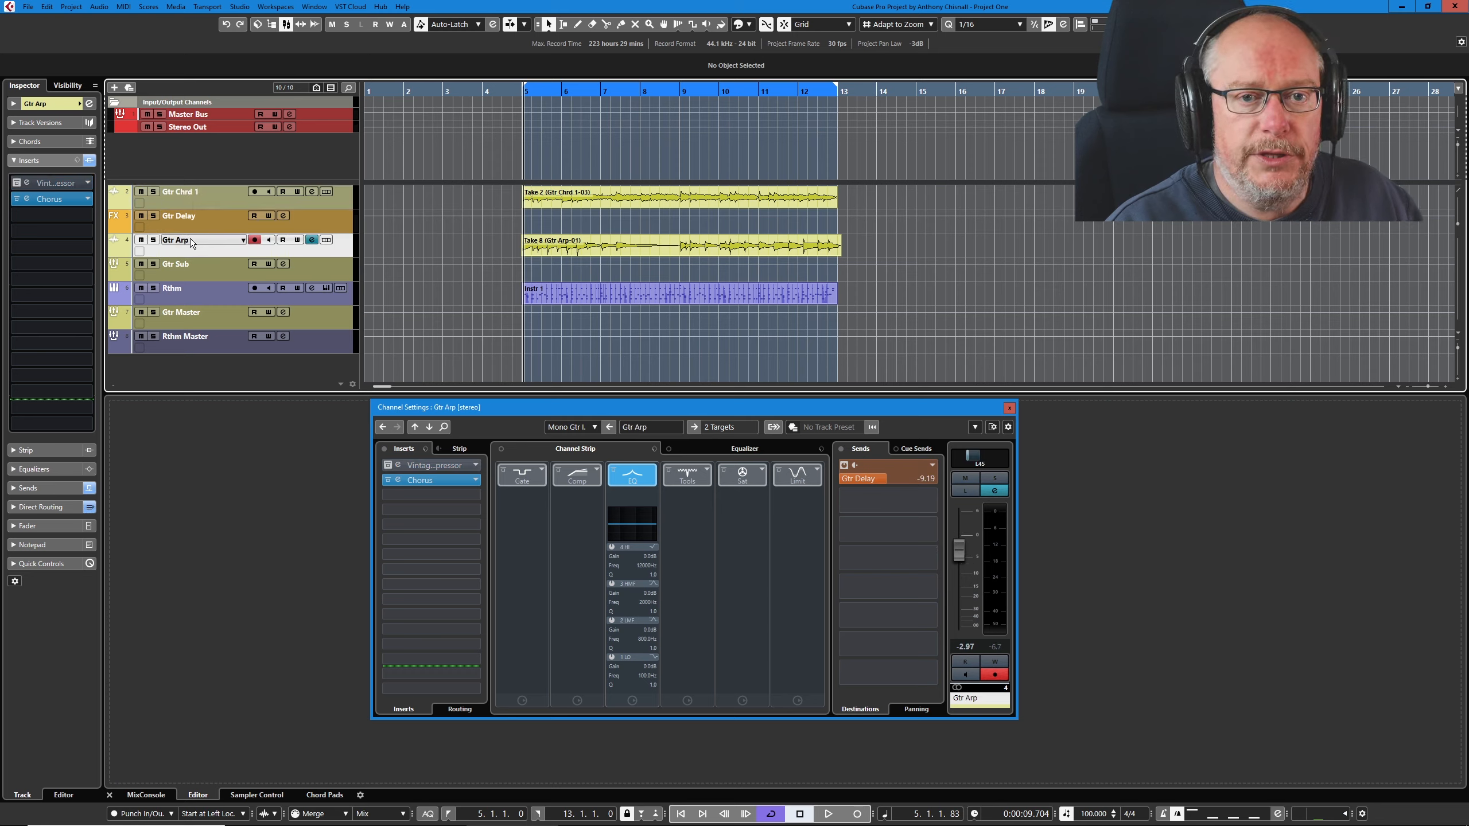
{"action": "left_click", "coordinate": [154, 240]}
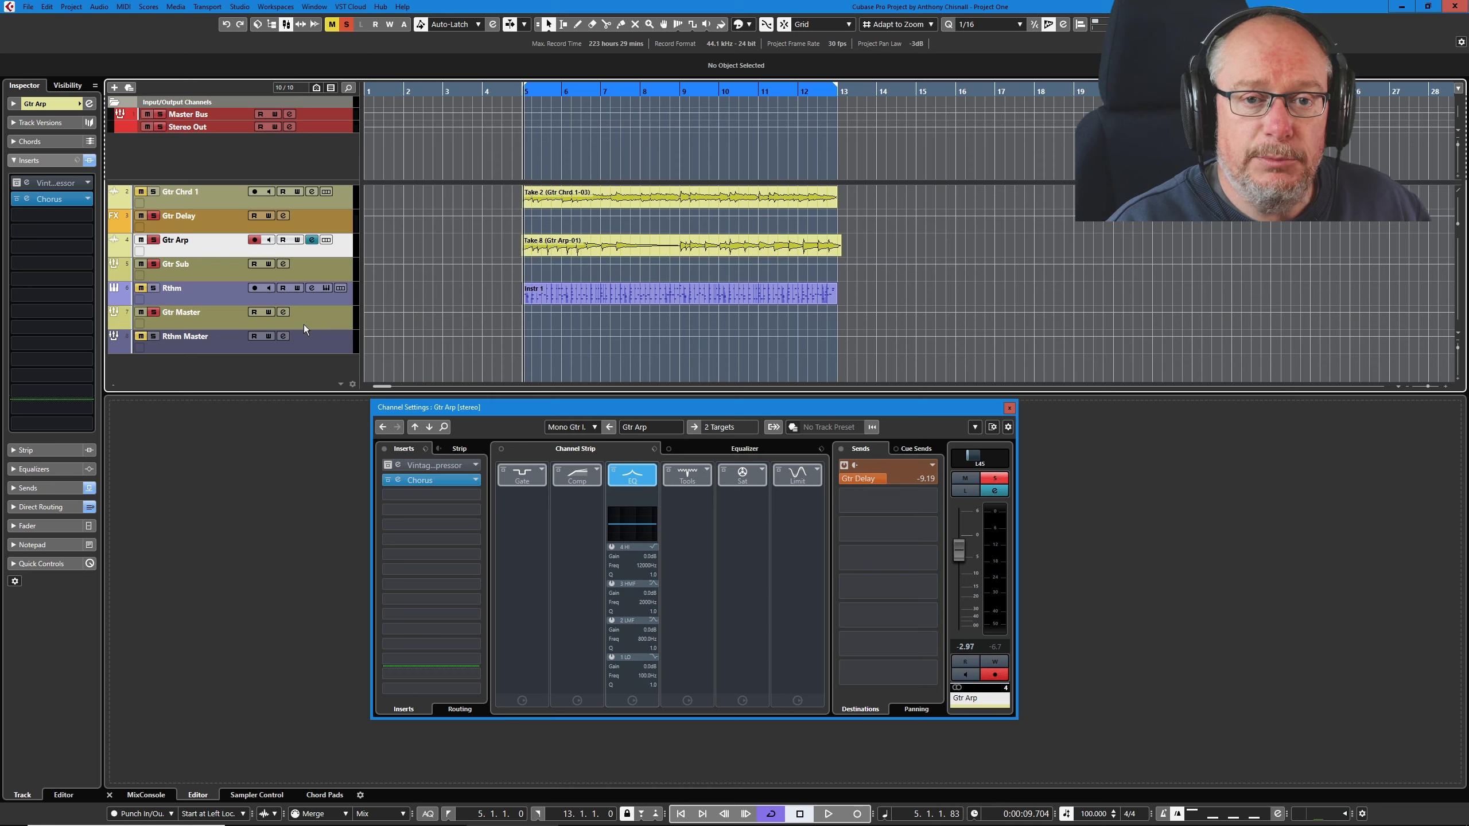
Examine the Default Send Level options in the VST preferences and leave the preferences without changing anything
{"action": "left_click", "coordinate": [47, 7]}
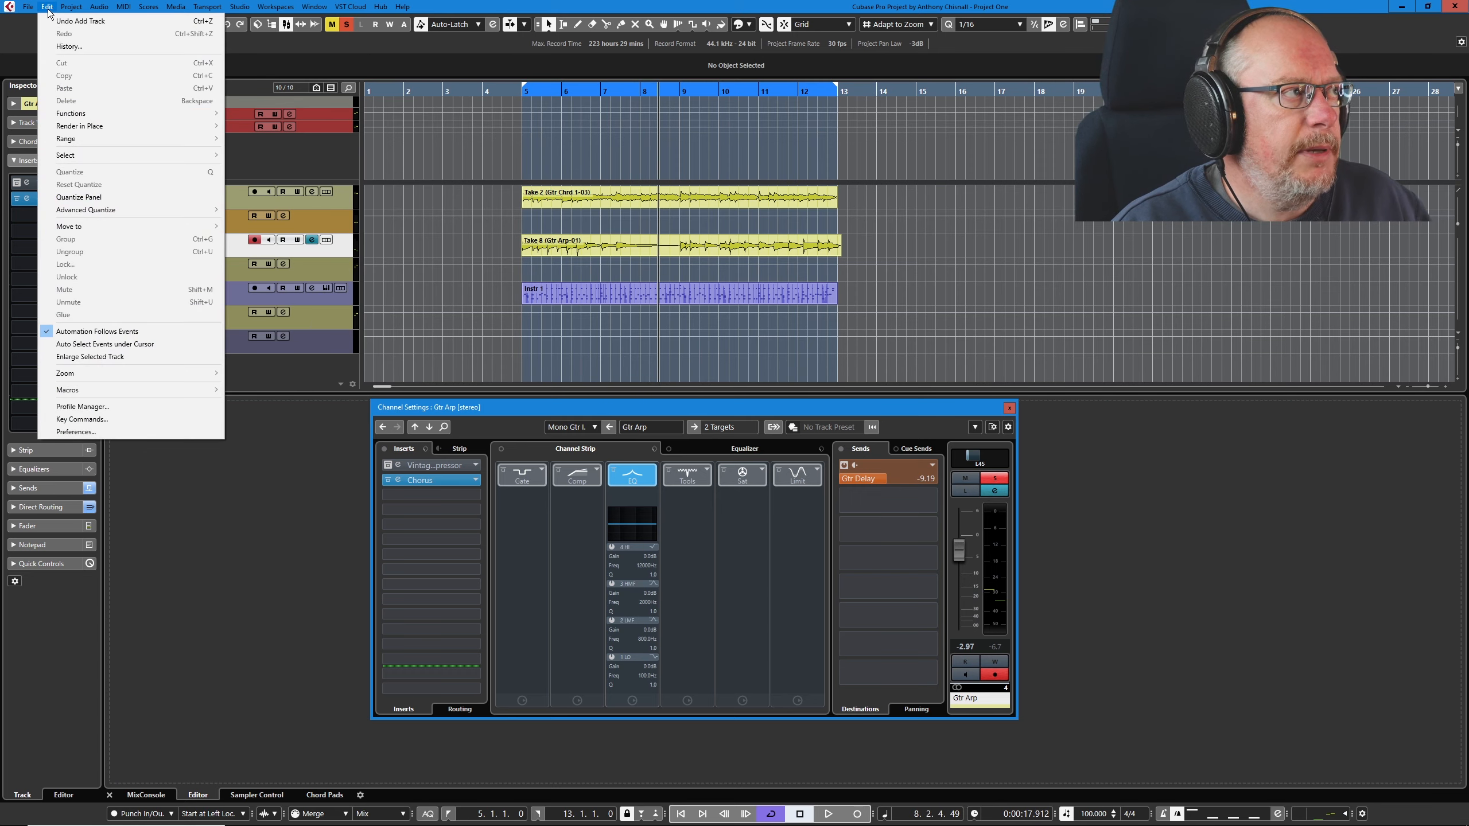
{"action": "left_click", "coordinate": [117, 434]}
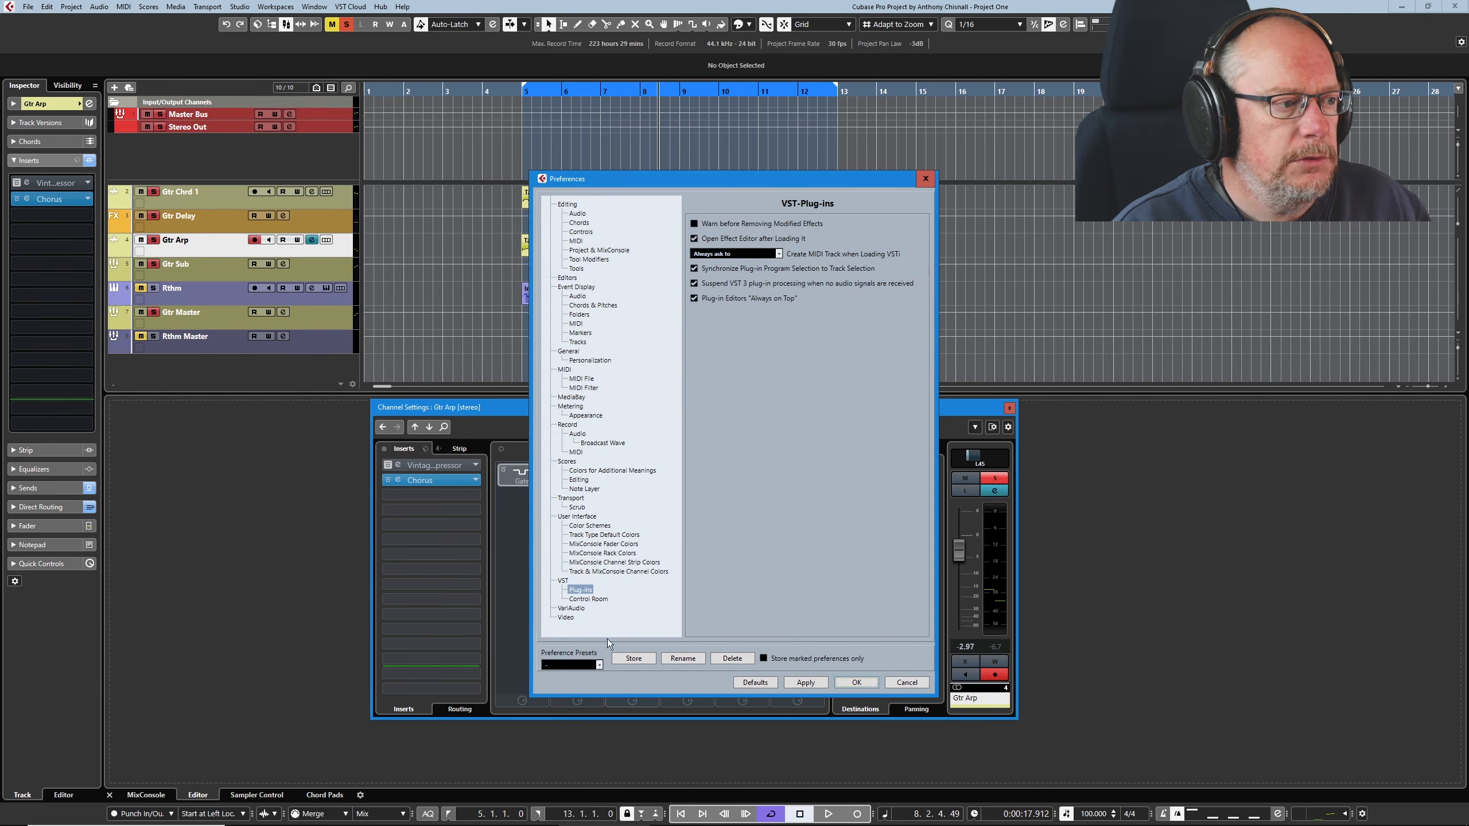
{"action": "left_click", "coordinate": [565, 581]}
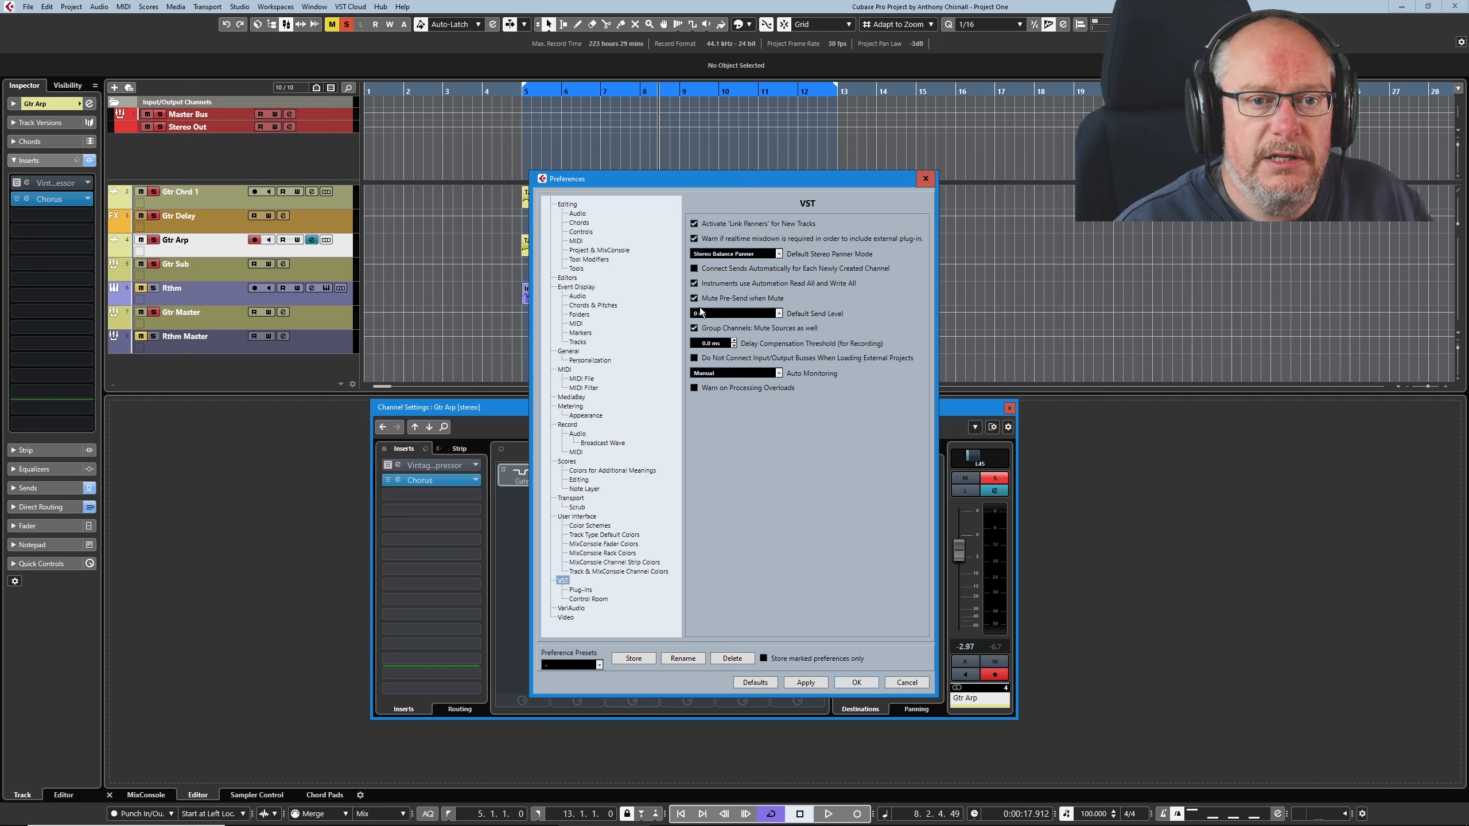
{"action": "left_click", "coordinate": [778, 313]}
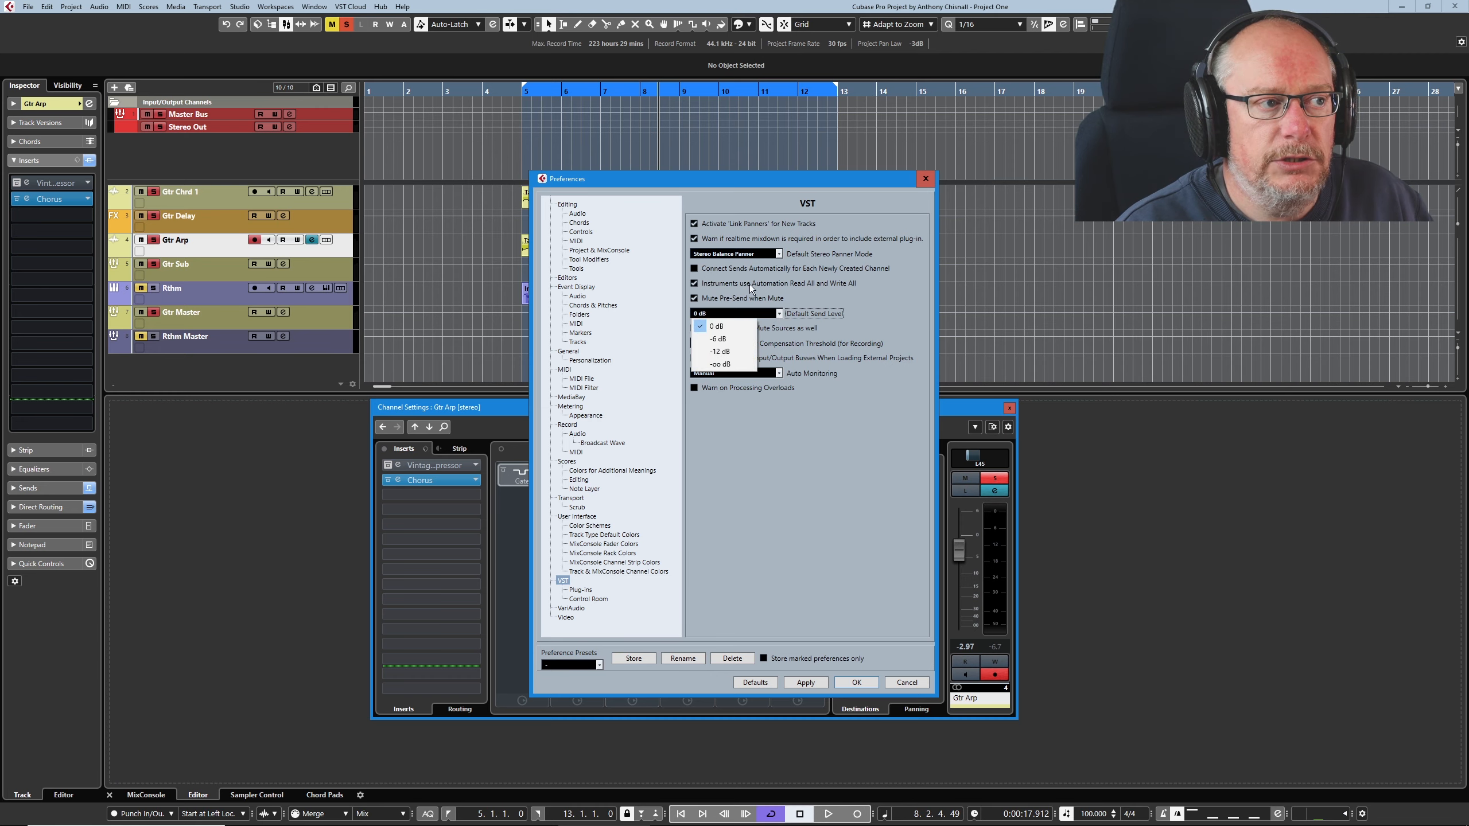
{"action": "left_click", "coordinate": [813, 494]}
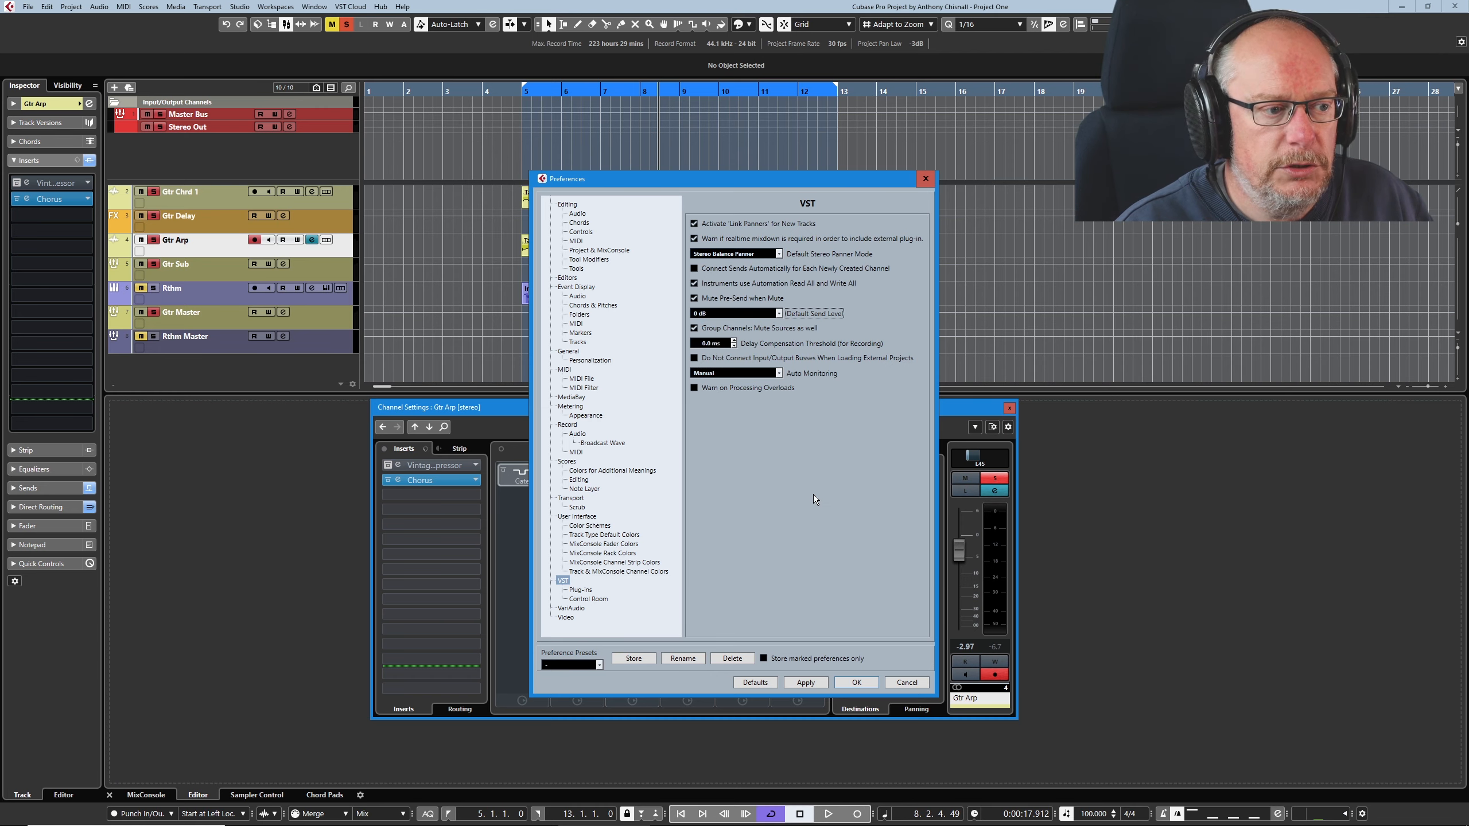
{"action": "left_click", "coordinate": [906, 682]}
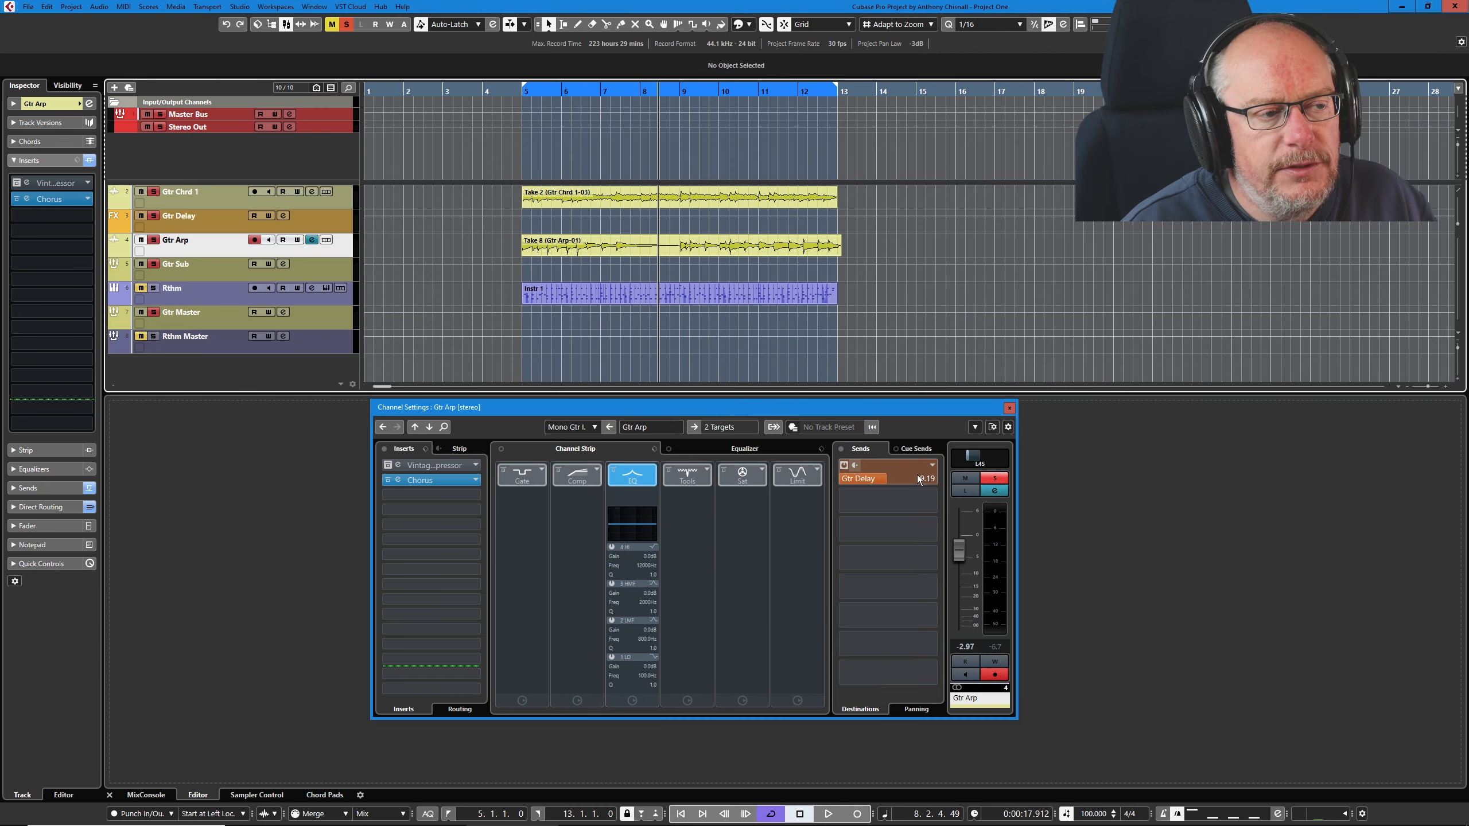
Switch the Gtr Delay send on the Gtr Arp channel to pre-fader
{"action": "left_click", "coordinate": [856, 464]}
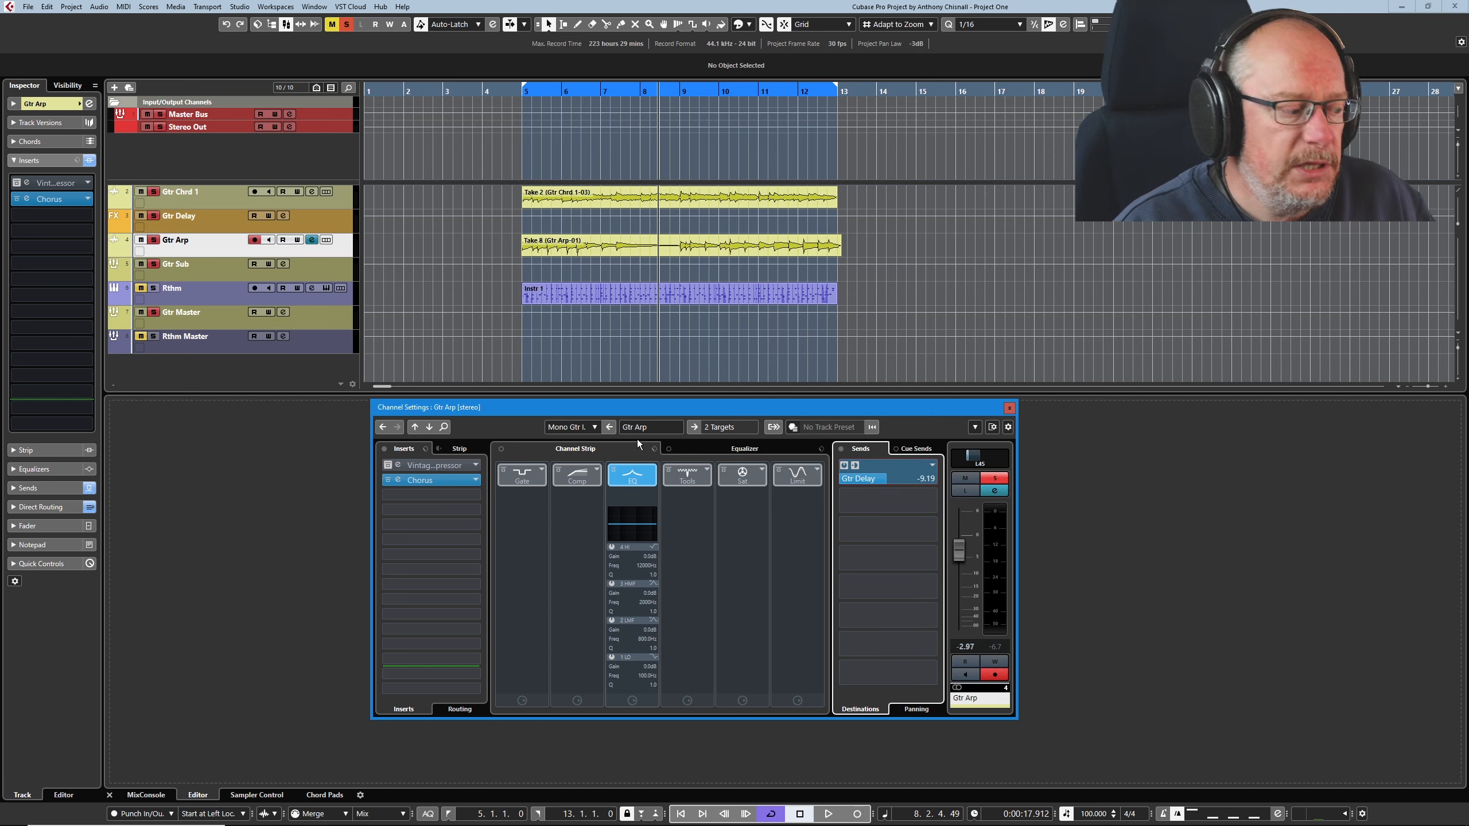
Toggle Gtr Arp's solo off and on, play the loop, and pull the Gtr Arp channel fader fully down
{"action": "left_click", "coordinate": [154, 240]}
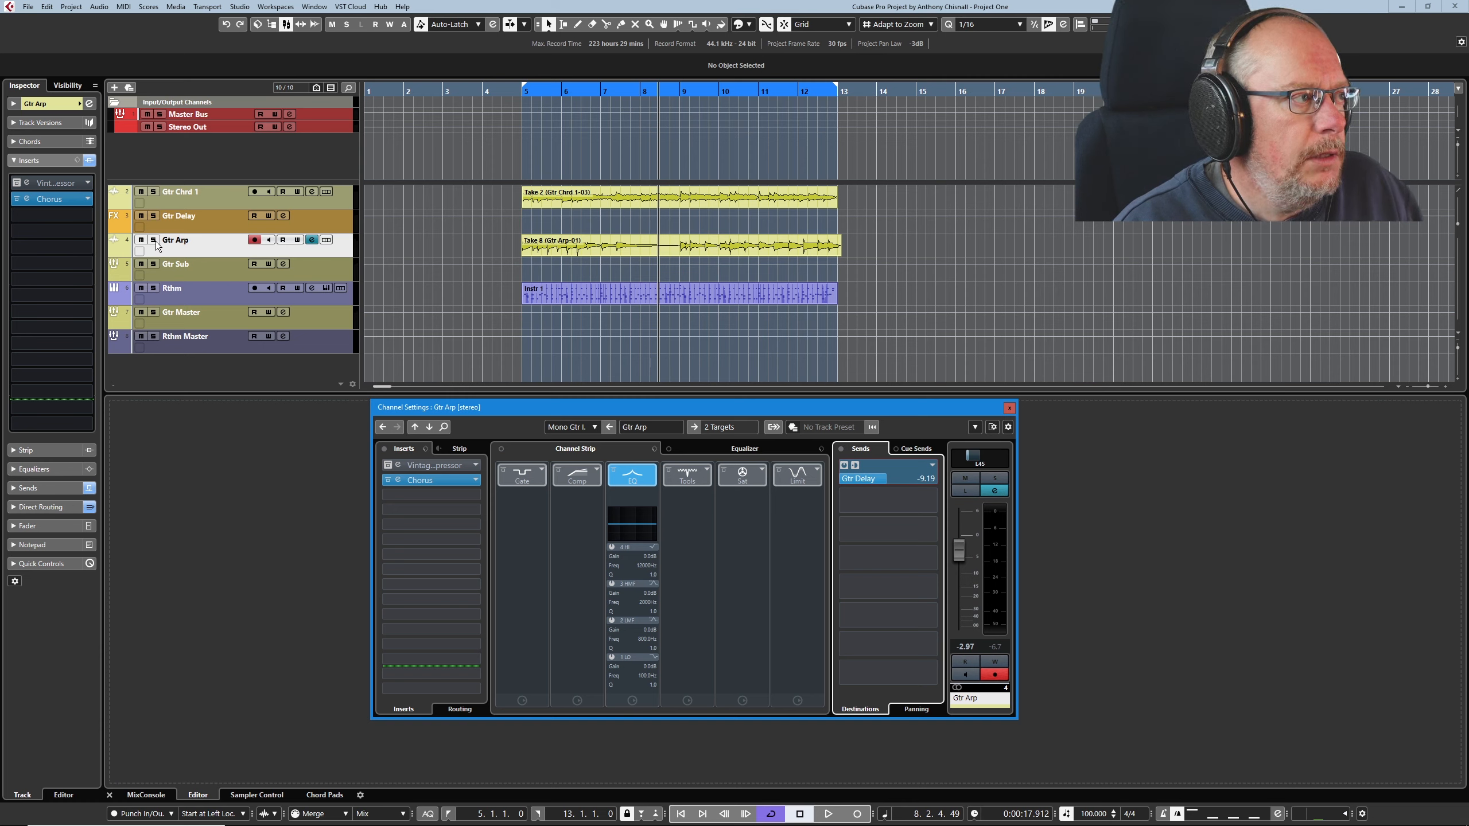
{"action": "left_click", "coordinate": [154, 240]}
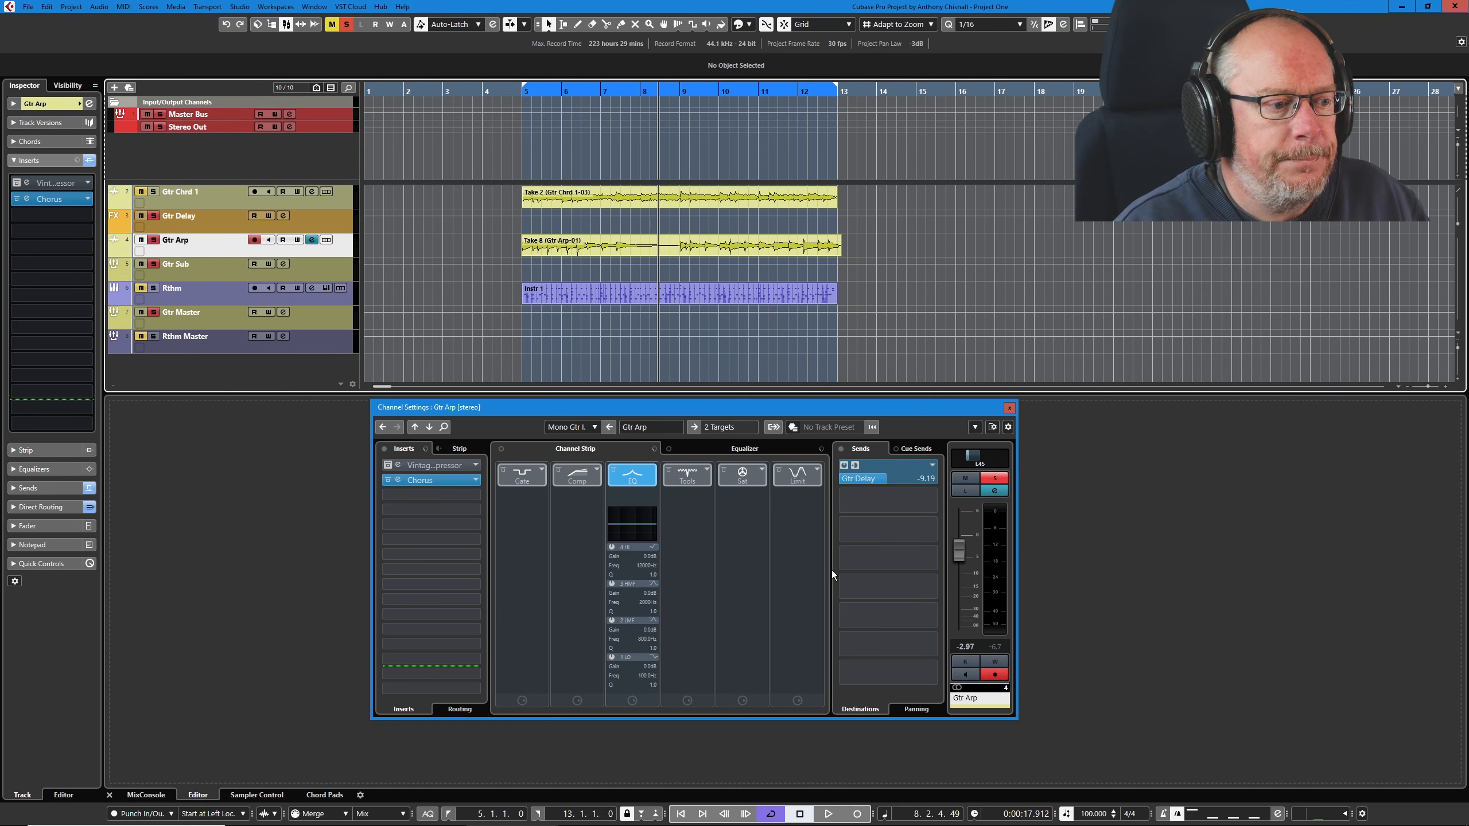
{"action": "left_click", "coordinate": [828, 813]}
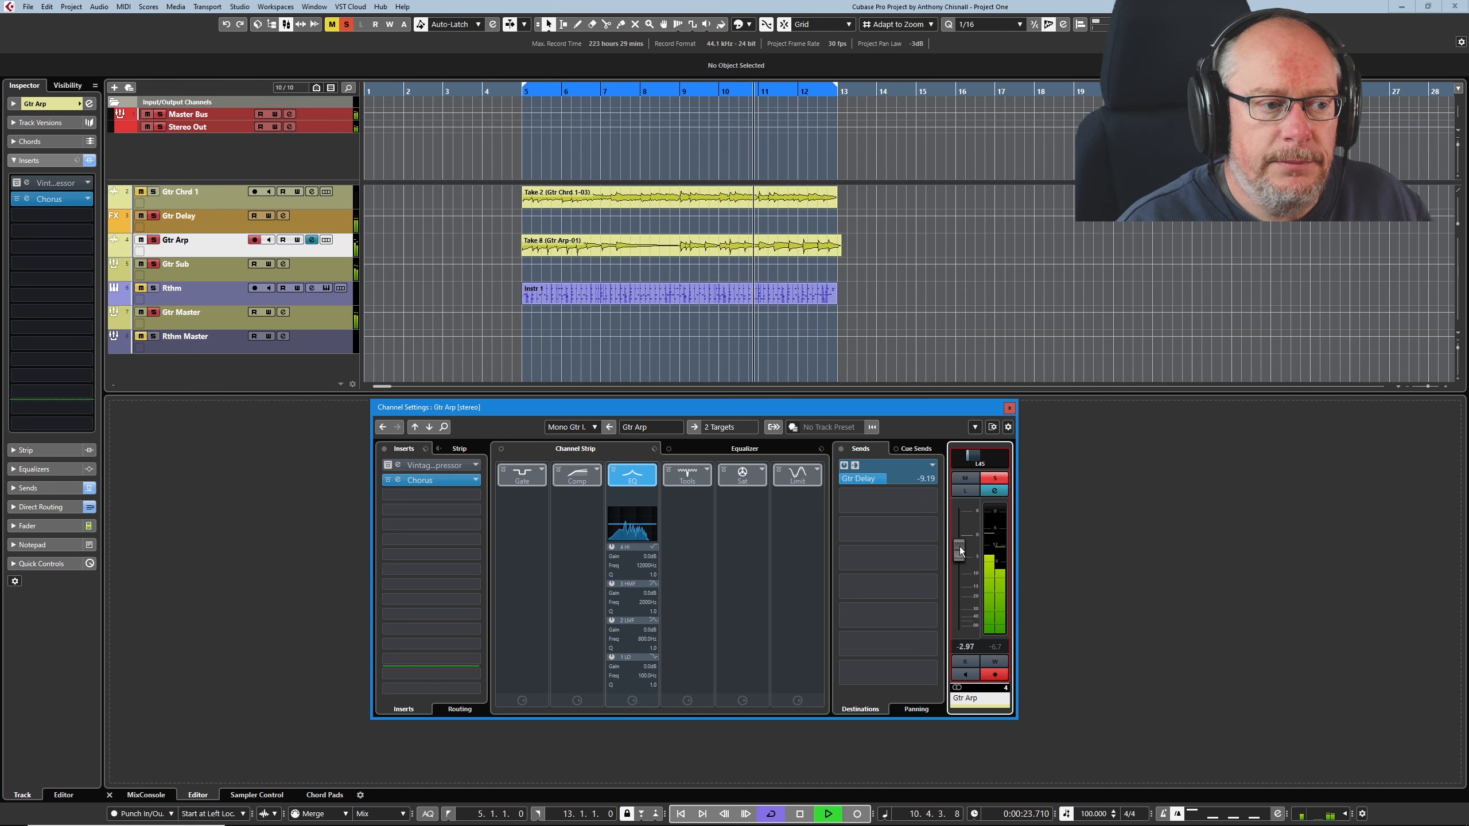
{"action": "left_click_drag", "start_coordinate": [959, 549], "coordinate": [959, 703]}
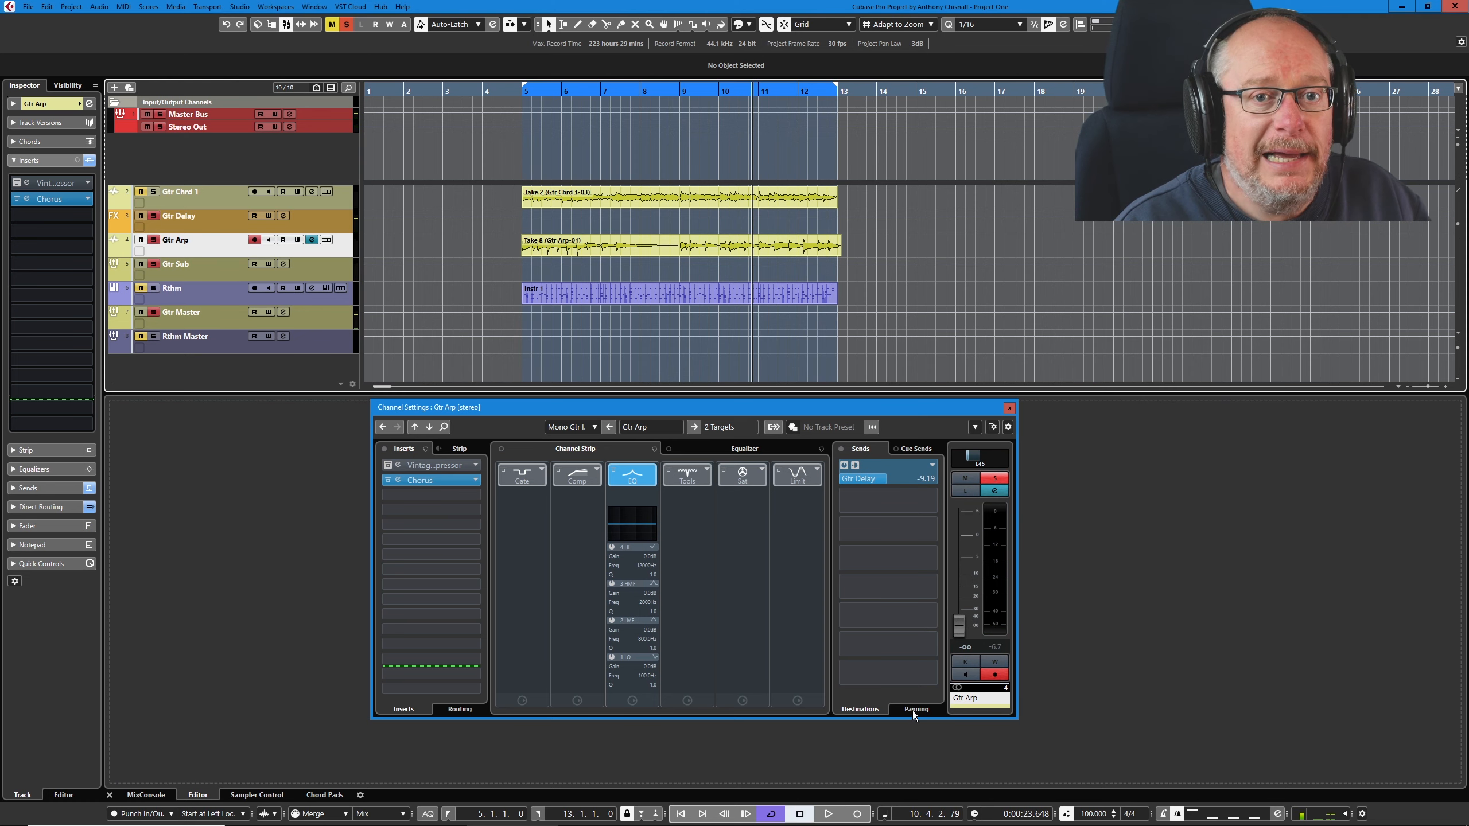
Switch Gtr Arp's Gtr Delay send back to post-fader and raise the channel fader to about -2.53 dB while auditioning the loop
{"action": "left_click", "coordinate": [855, 466]}
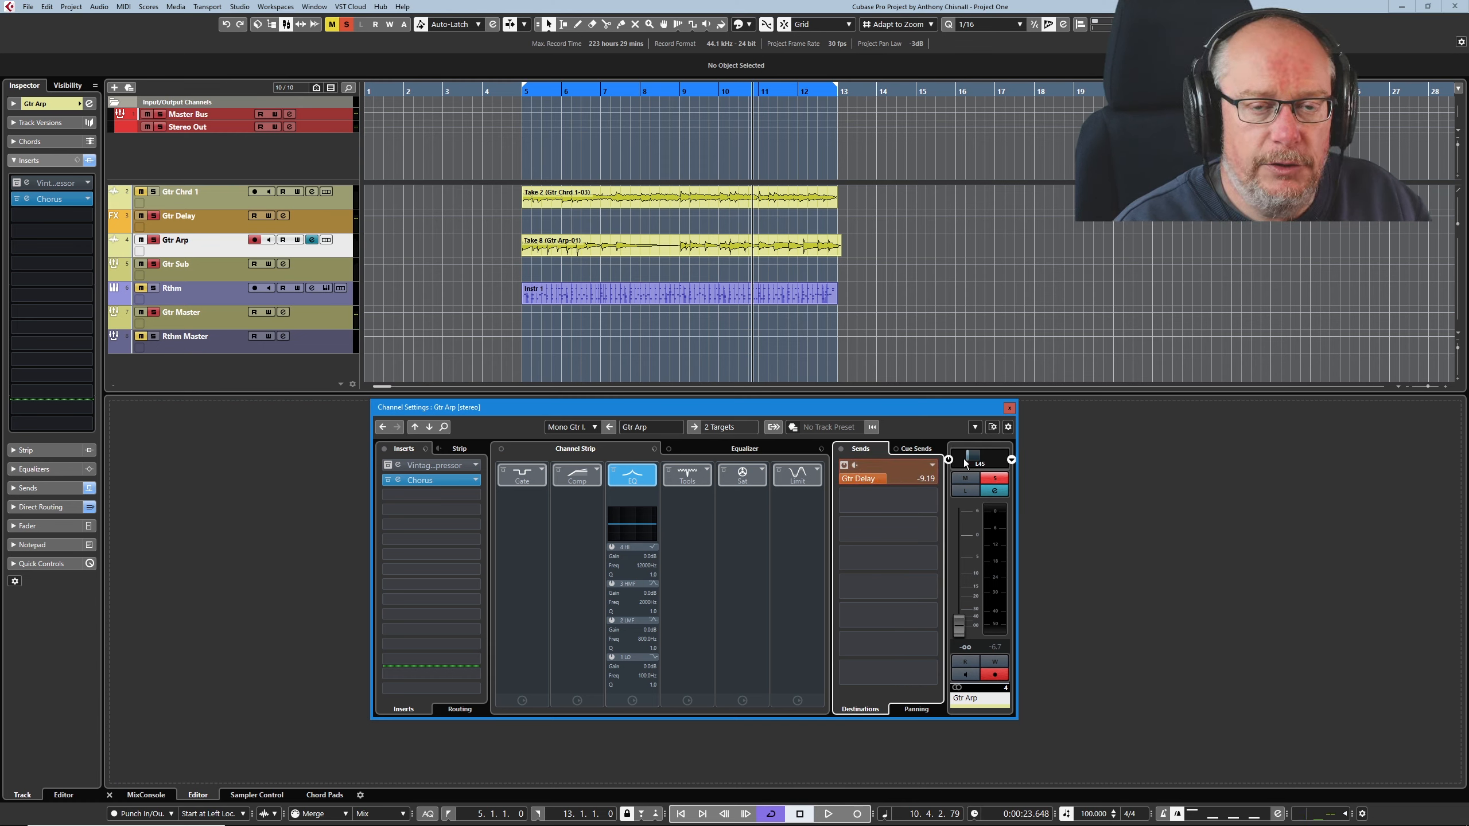
{"action": "left_click", "coordinate": [829, 814]}
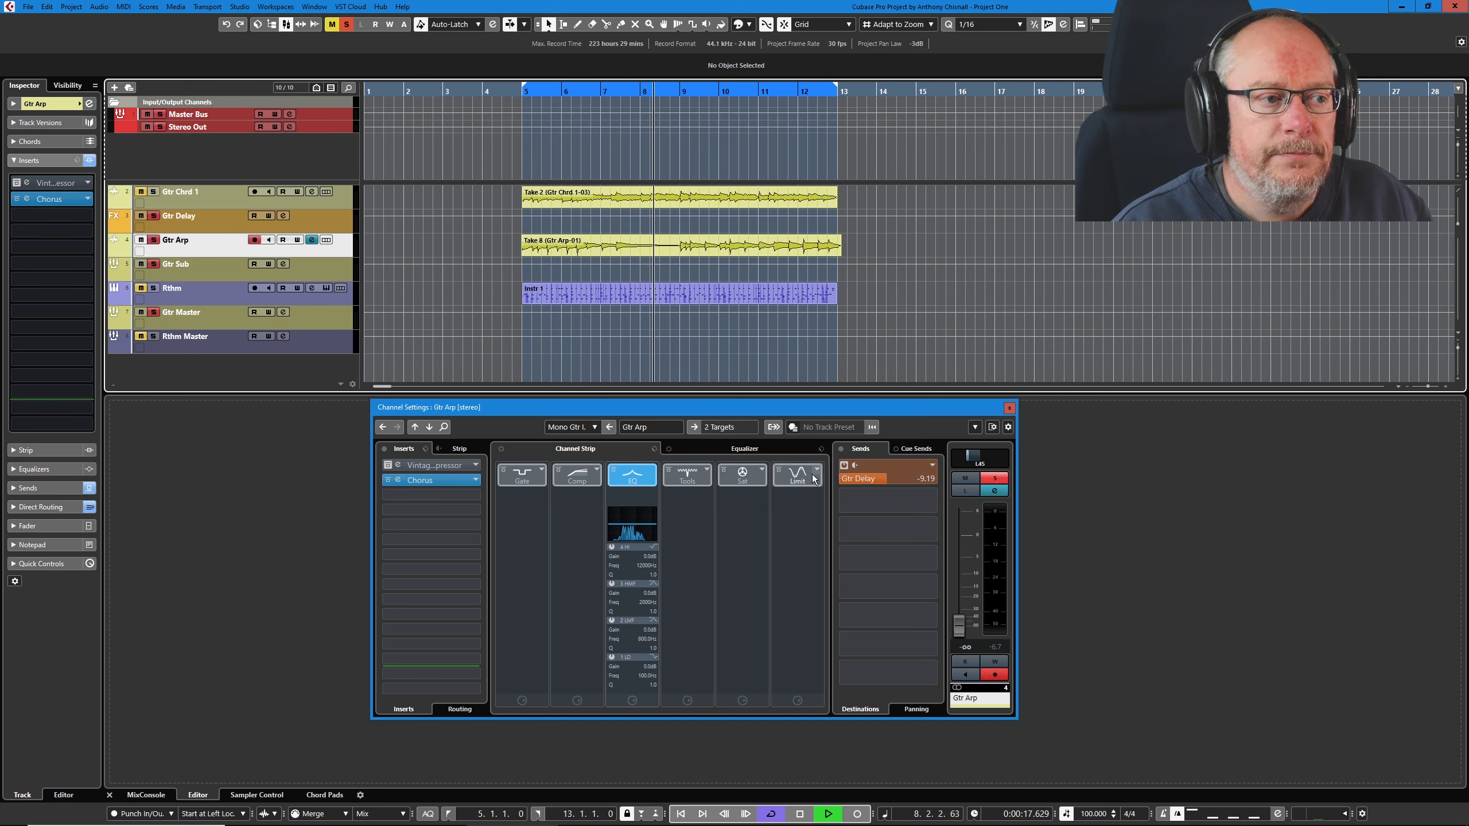
{"action": "left_click_drag", "start_coordinate": [960, 629], "coordinate": [954, 547]}
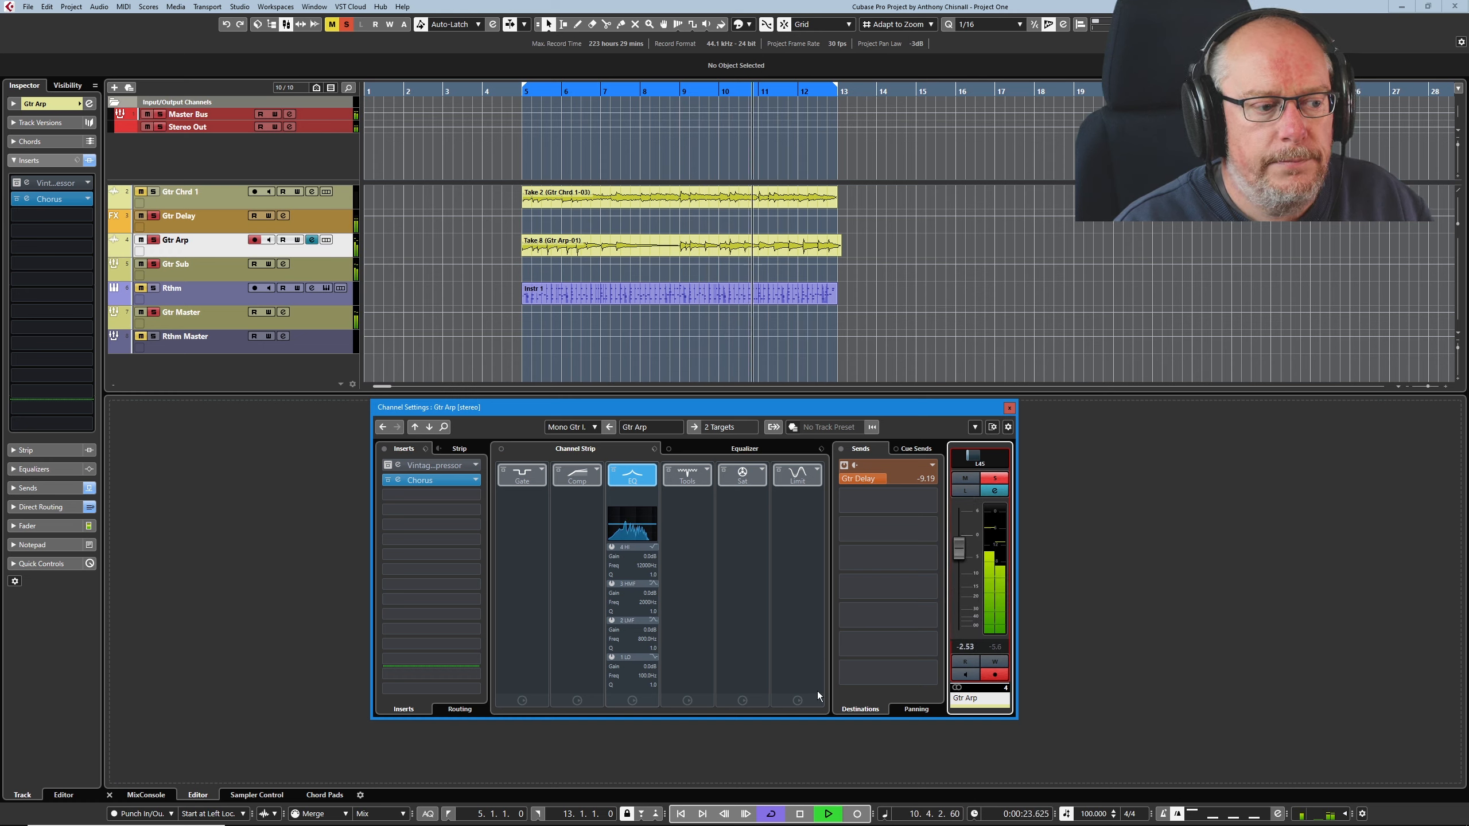
{"action": "left_click", "coordinate": [799, 812]}
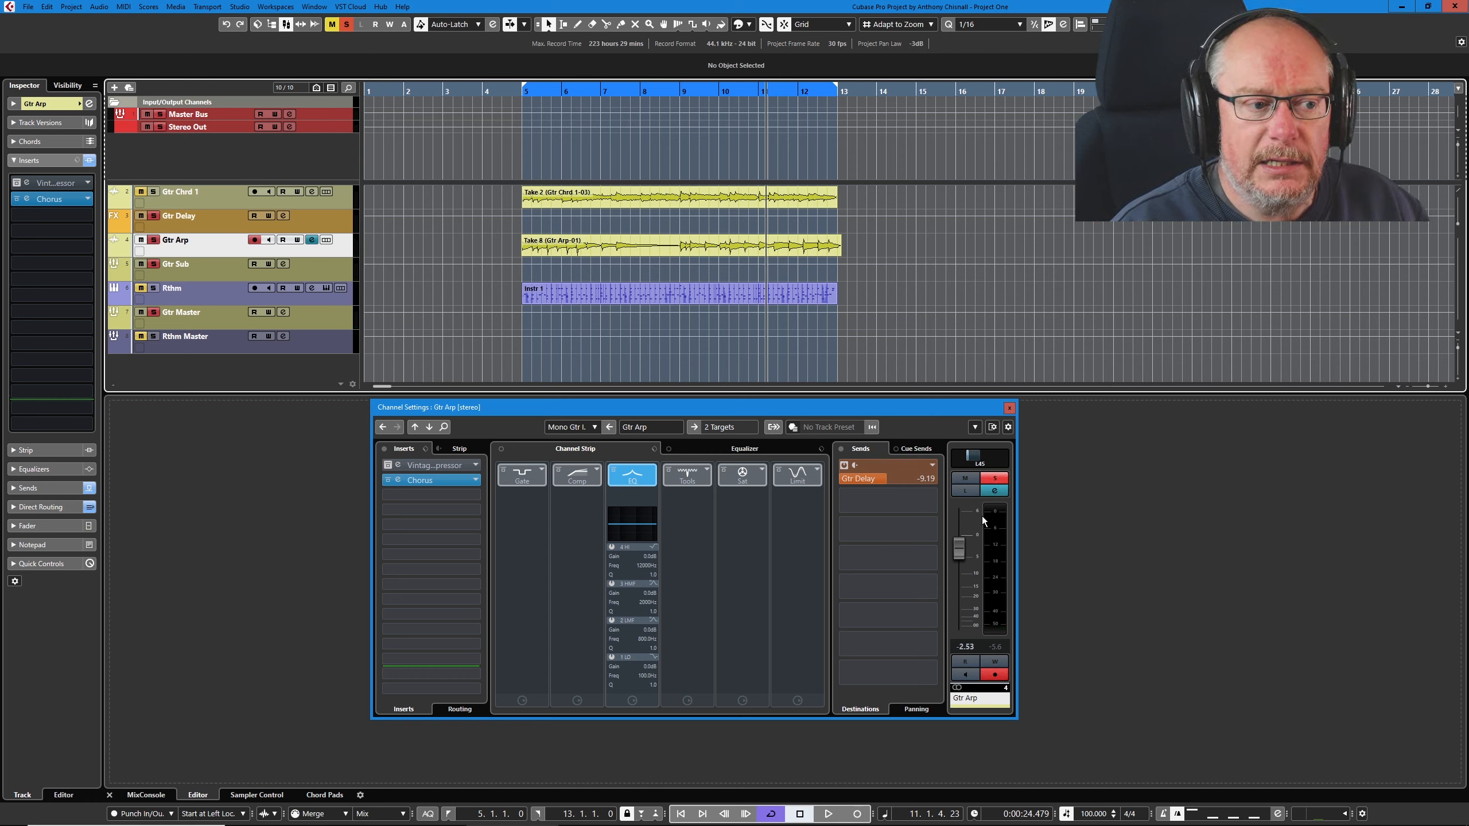
Show the send panners, pan Gtr Chrd 1 to about R55, and reset the Gtr Sub pan to centre
{"action": "left_click", "coordinate": [916, 707]}
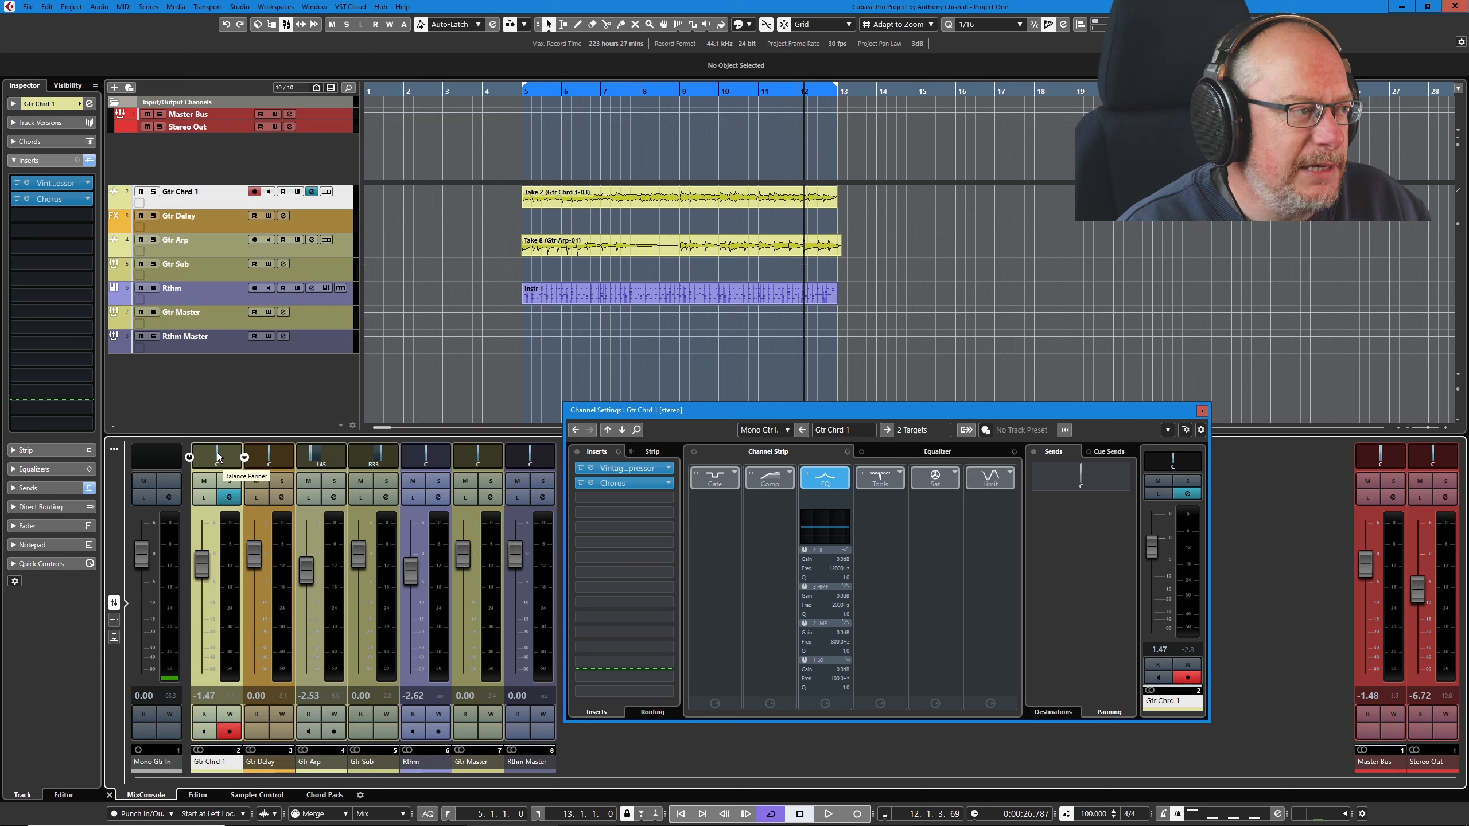
{"action": "left_click_drag", "start_coordinate": [217, 453], "coordinate": [228, 453]}
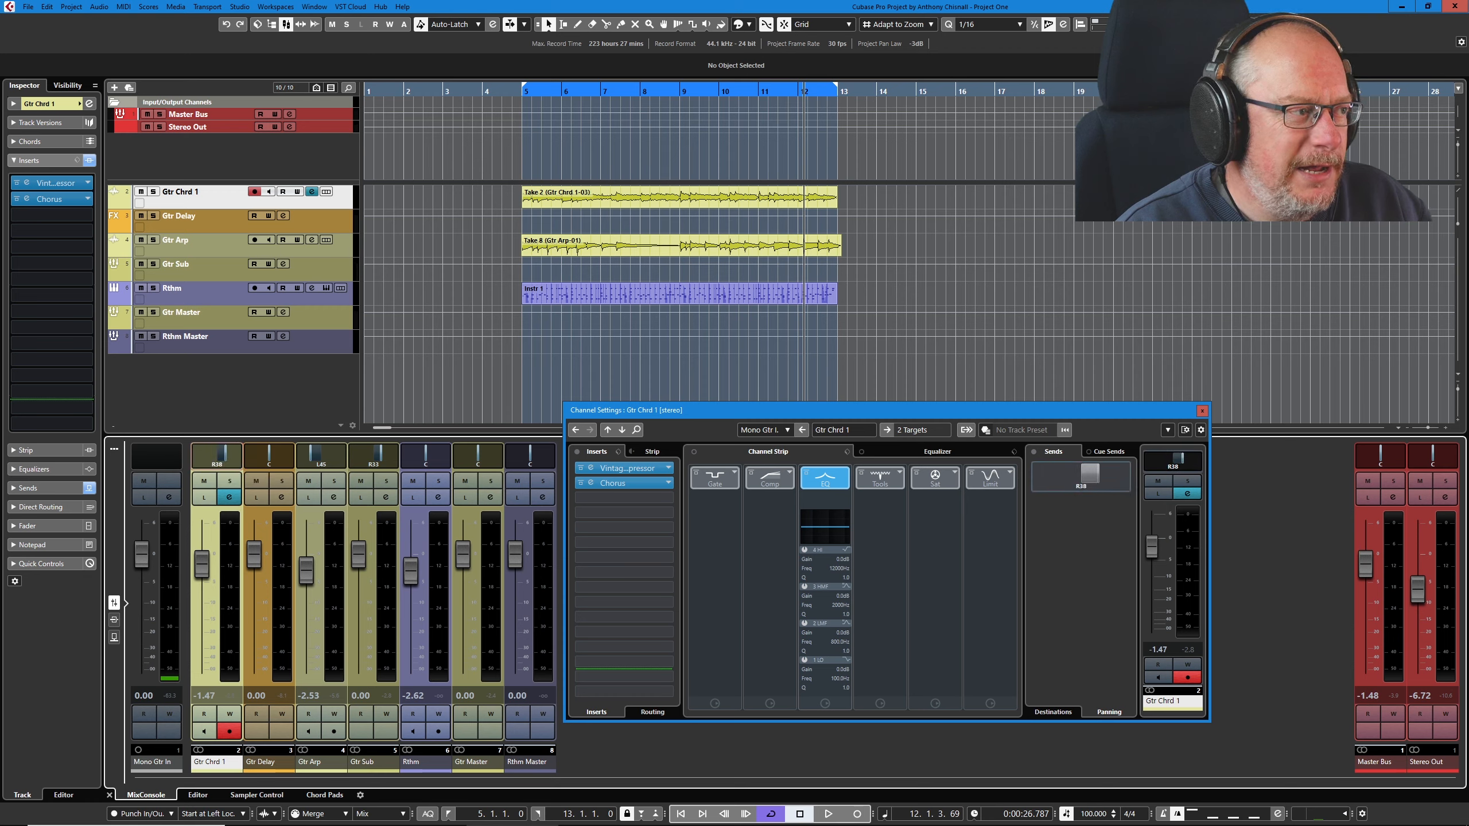
{"action": "left_click", "coordinate": [372, 464], "text": "ctrl"}
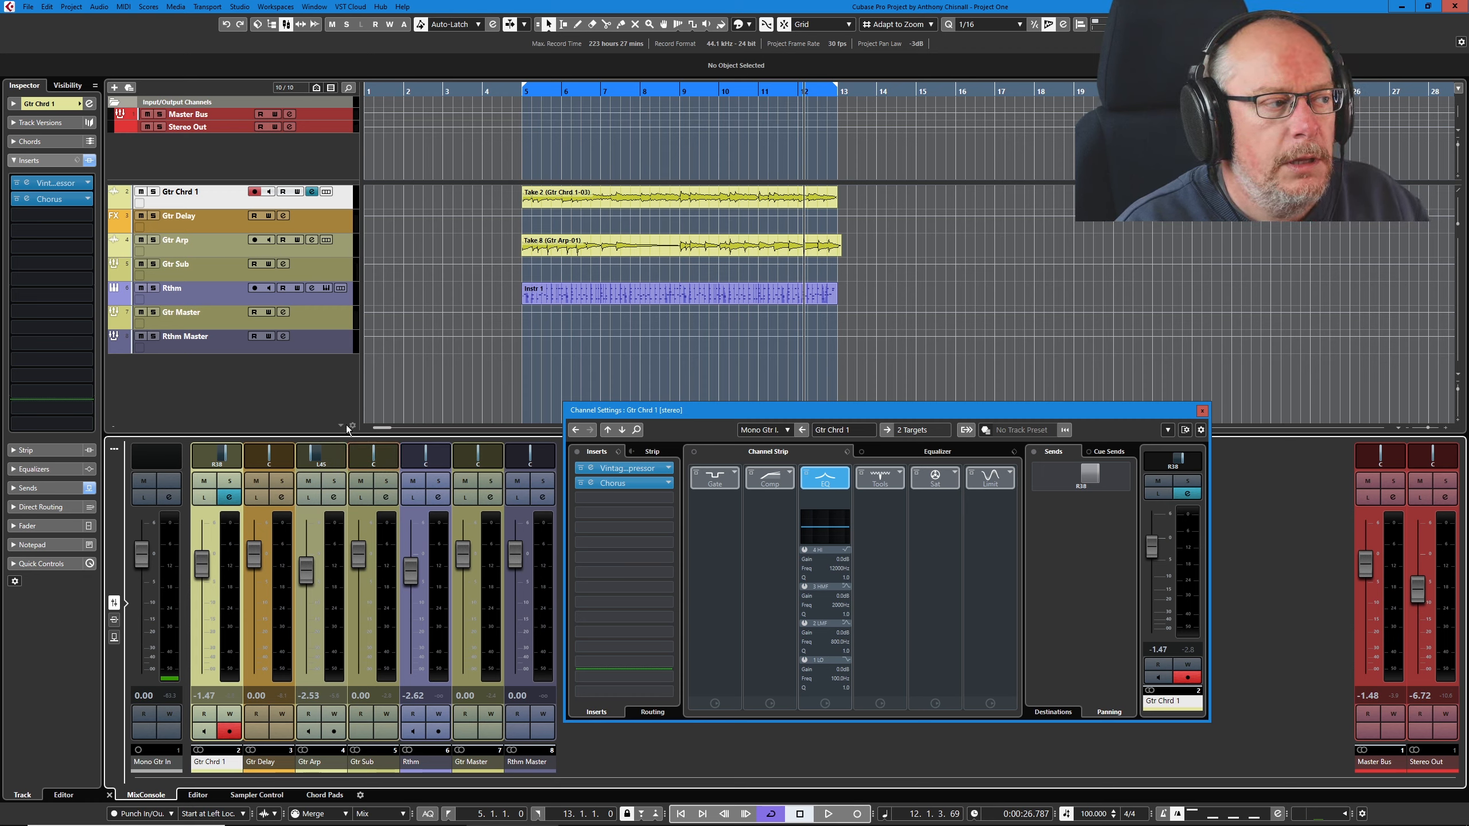
{"action": "left_click_drag", "start_coordinate": [226, 456], "coordinate": [223, 455]}
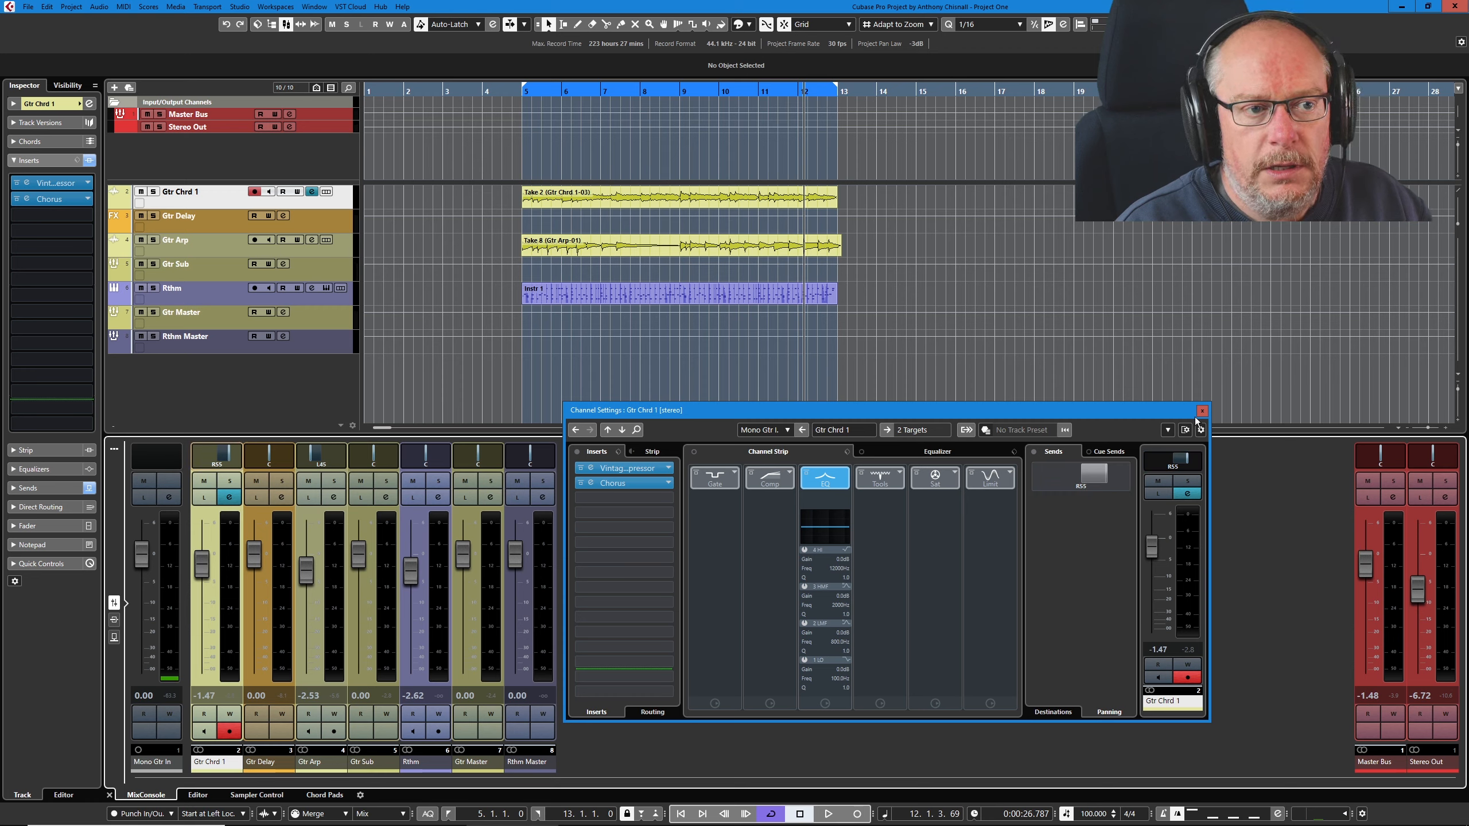
Examine the Link Panners option for Gtr Chrd 1 and the Activate 'Link Panners' for New Tracks setting in the VST preferences
{"action": "left_click", "coordinate": [1168, 429]}
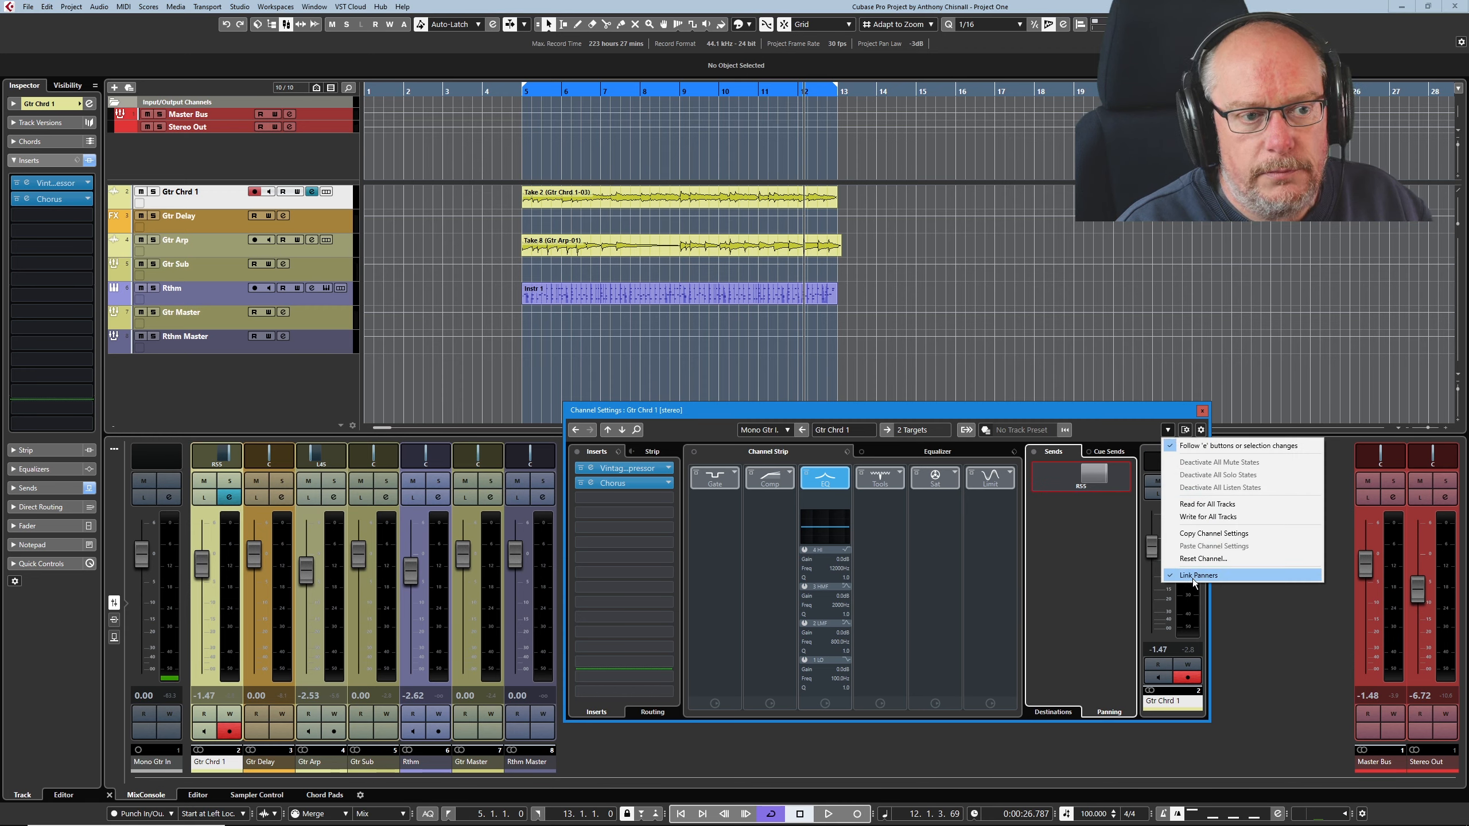
{"action": "left_click", "coordinate": [966, 411]}
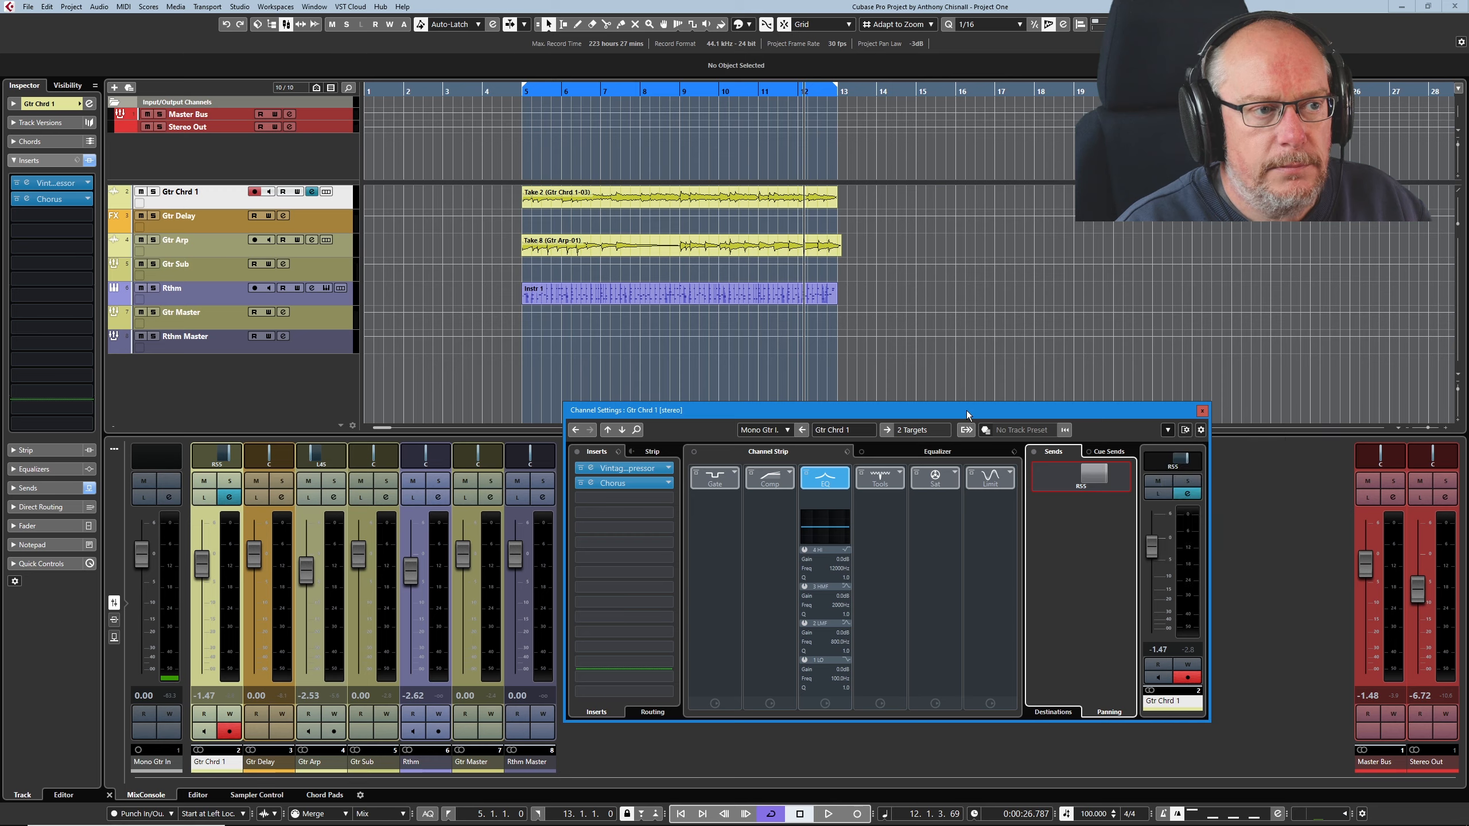
{"action": "left_click", "coordinate": [47, 7]}
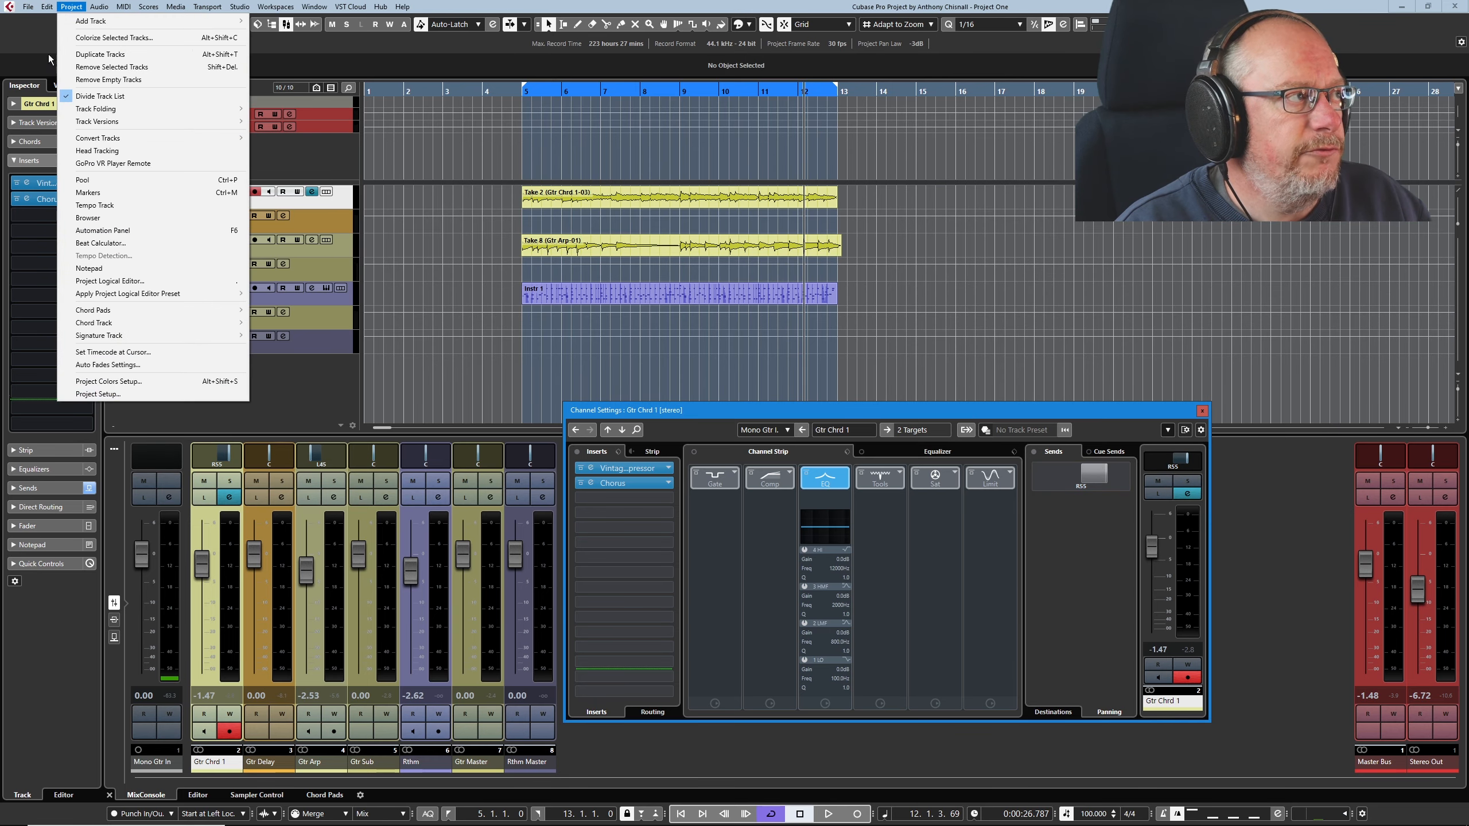
{"action": "left_click", "coordinate": [91, 433]}
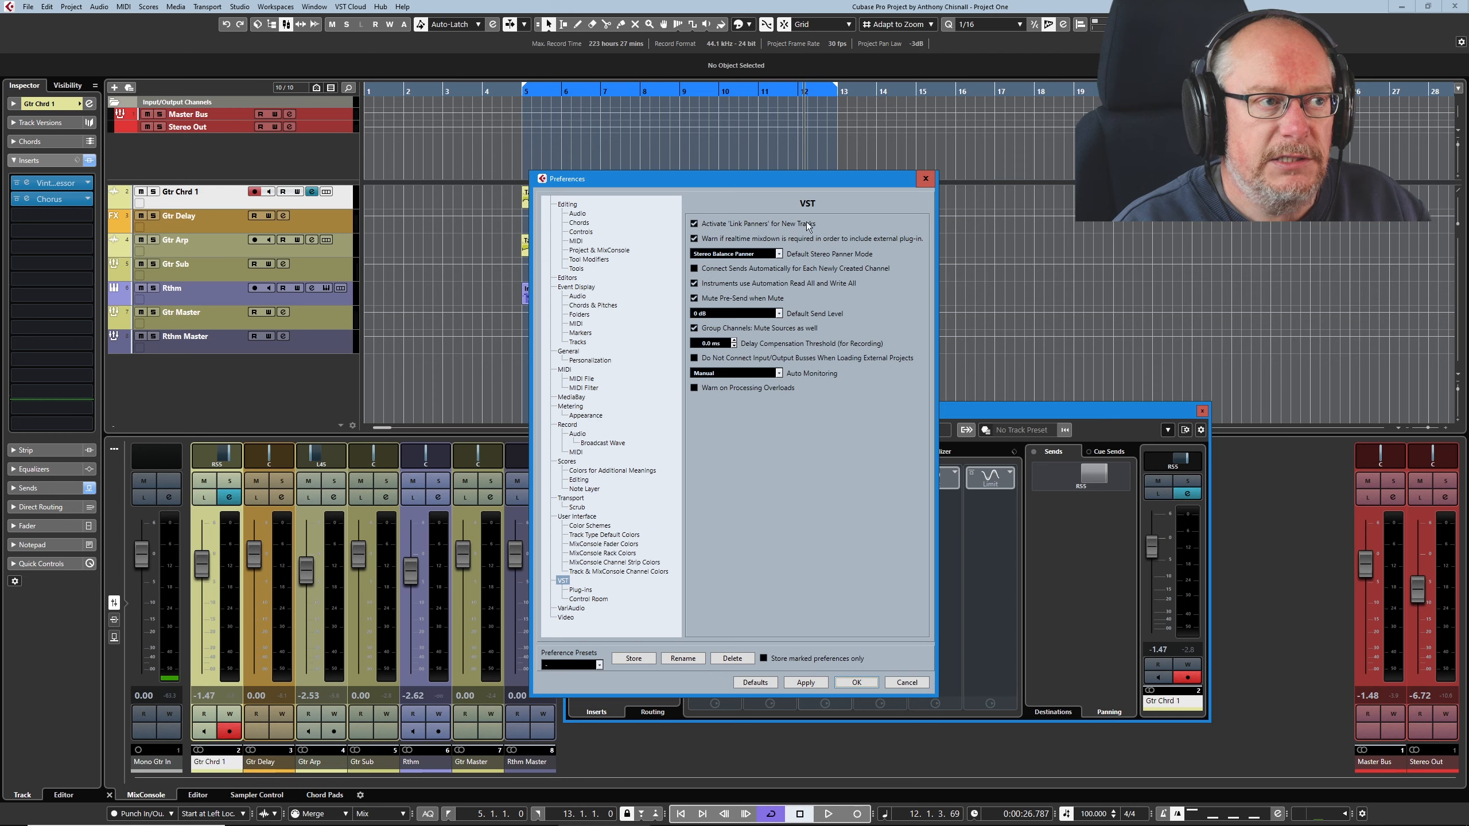
{"action": "left_click", "coordinate": [859, 683]}
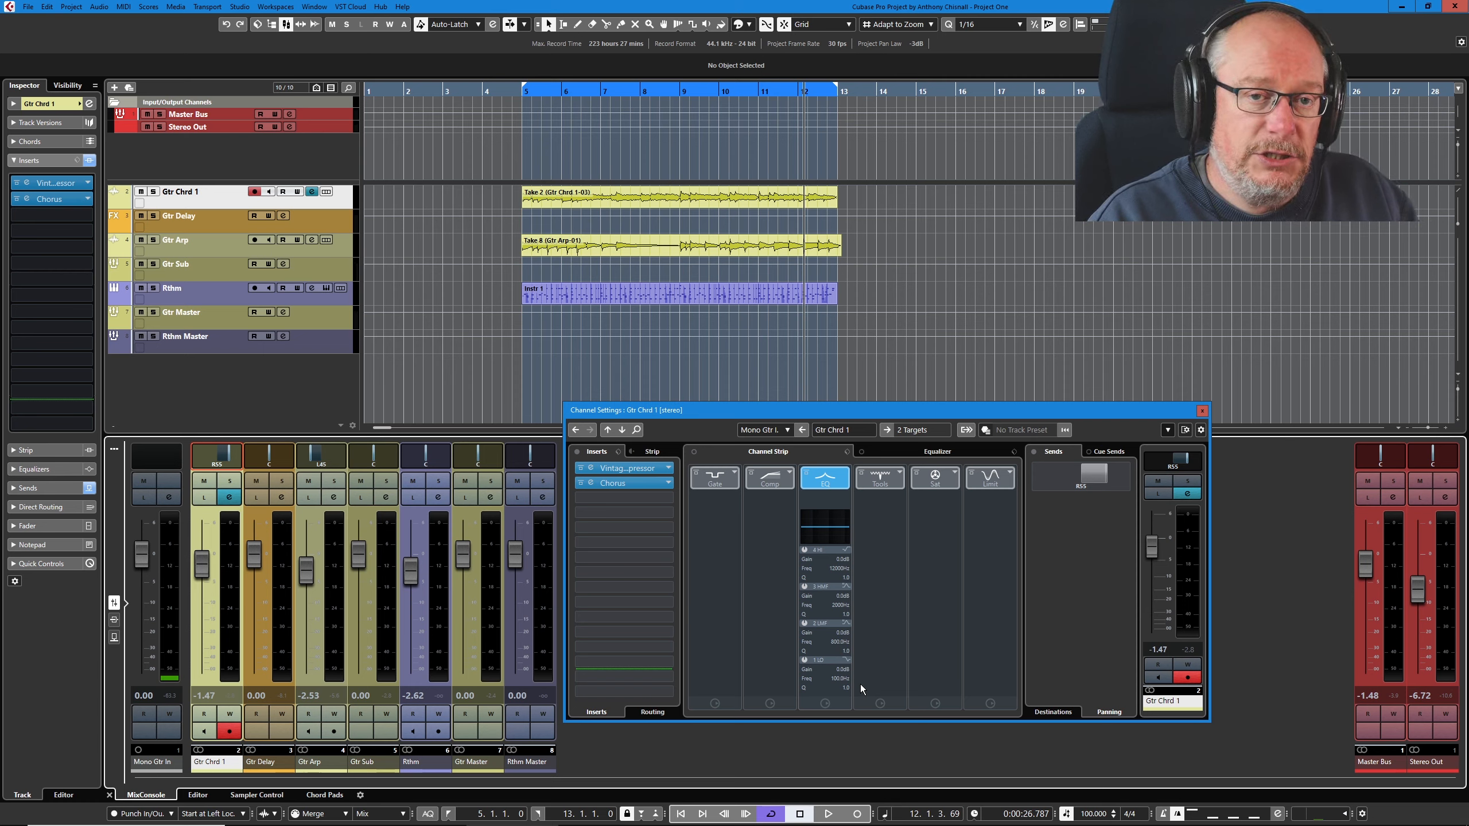
Turn off Link Panners for Gtr Chrd 1 and pan its Gtr Delay send independently to about L60
{"action": "left_click", "coordinate": [1169, 431]}
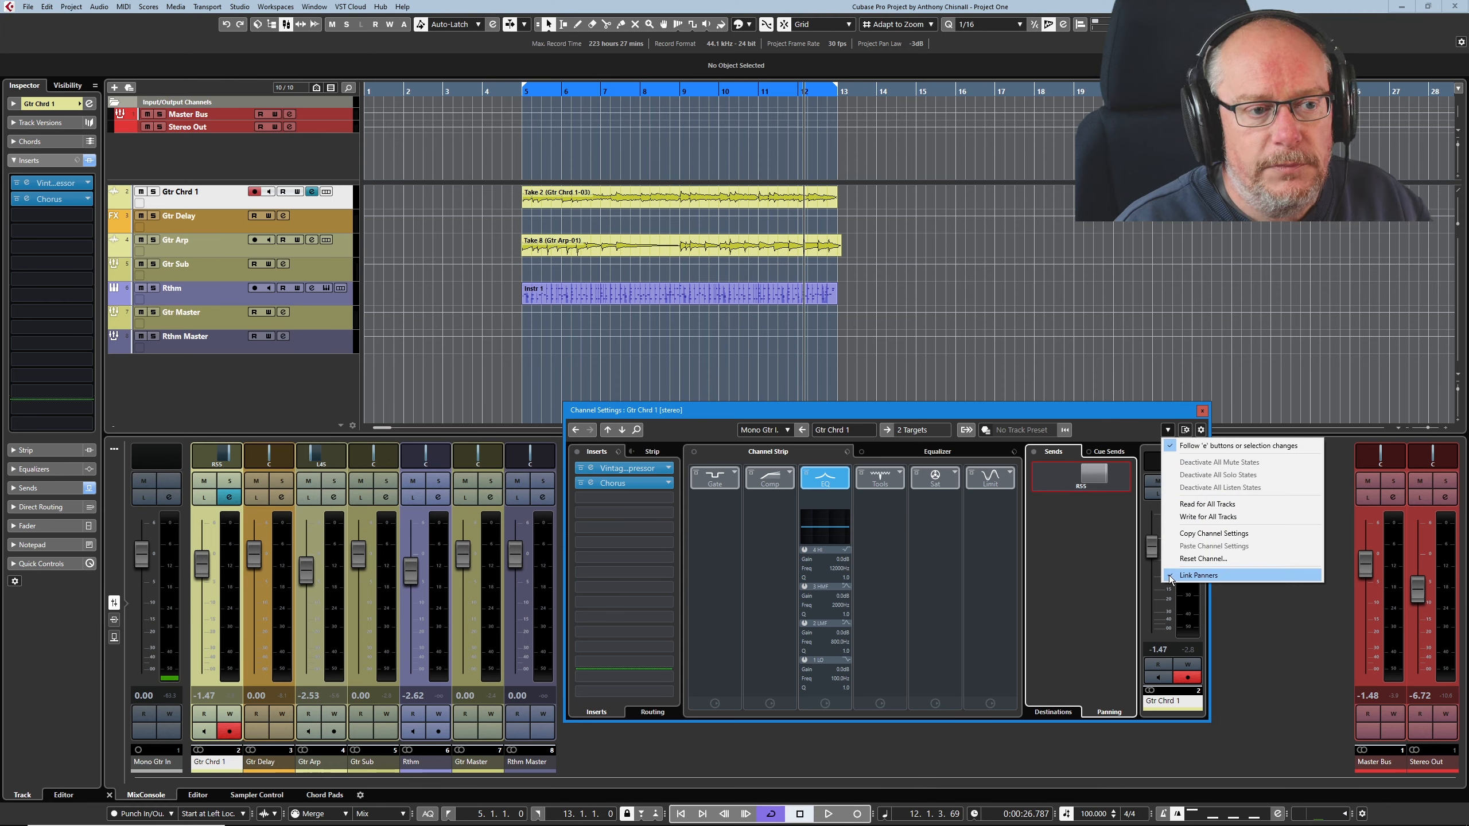
{"action": "left_click", "coordinate": [1171, 576]}
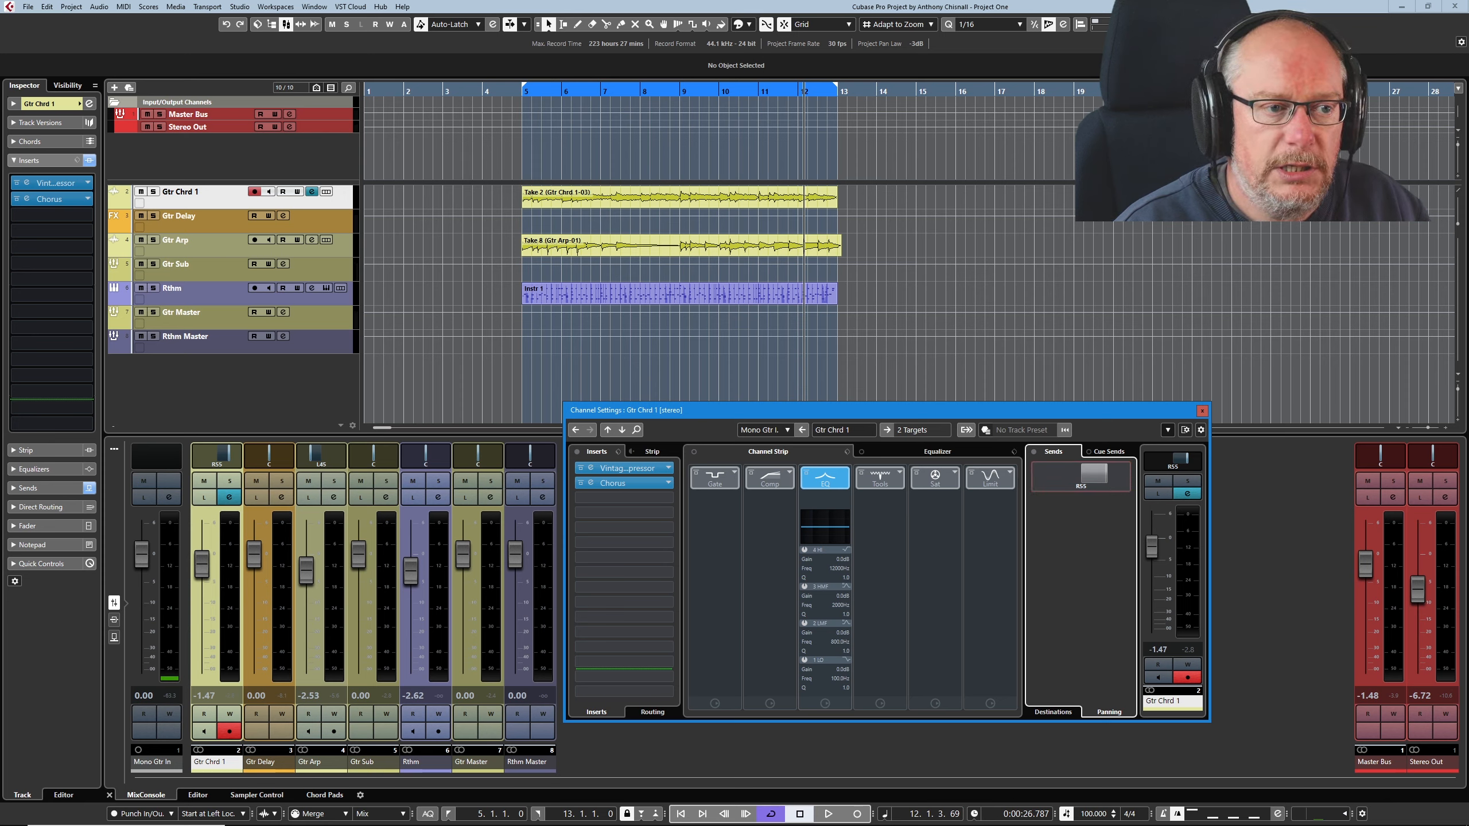
{"action": "left_click_drag", "start_coordinate": [1111, 483], "coordinate": [1049, 494]}
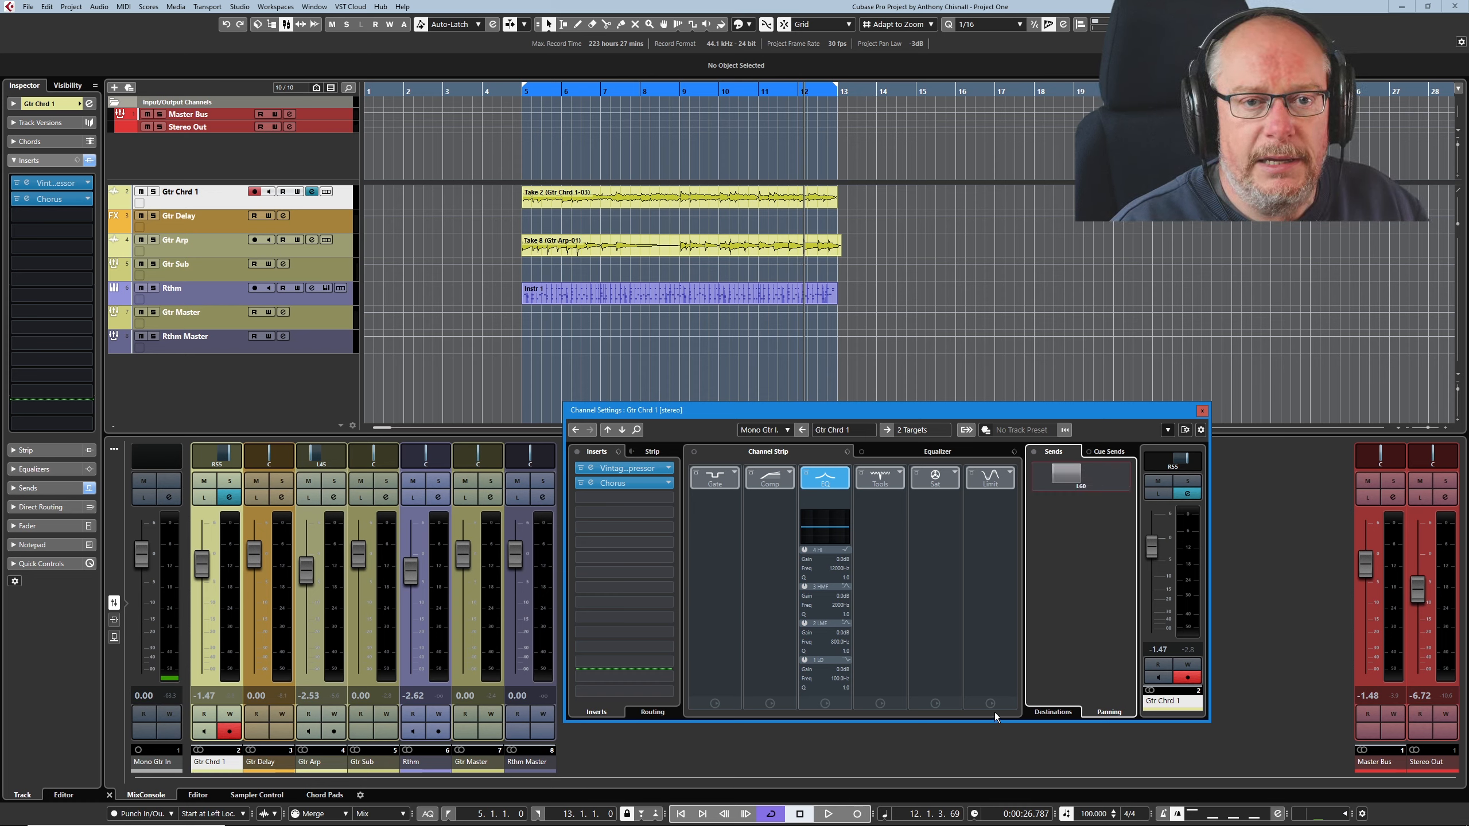
Turn Link Panners back on for Gtr Chrd 1 and pan the channel to about R60
{"action": "left_click", "coordinate": [1168, 429]}
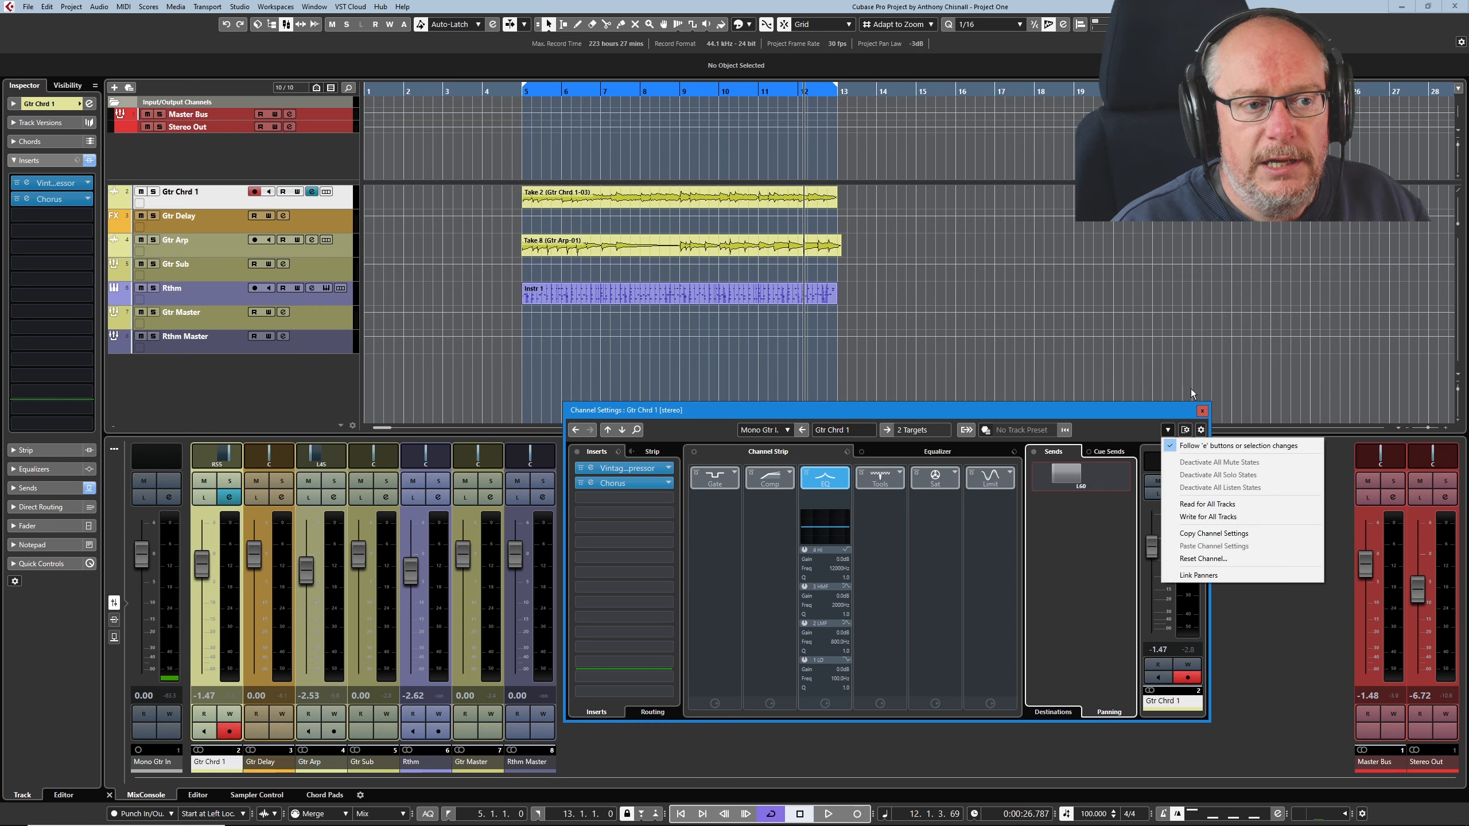
{"action": "left_click", "coordinate": [1168, 575]}
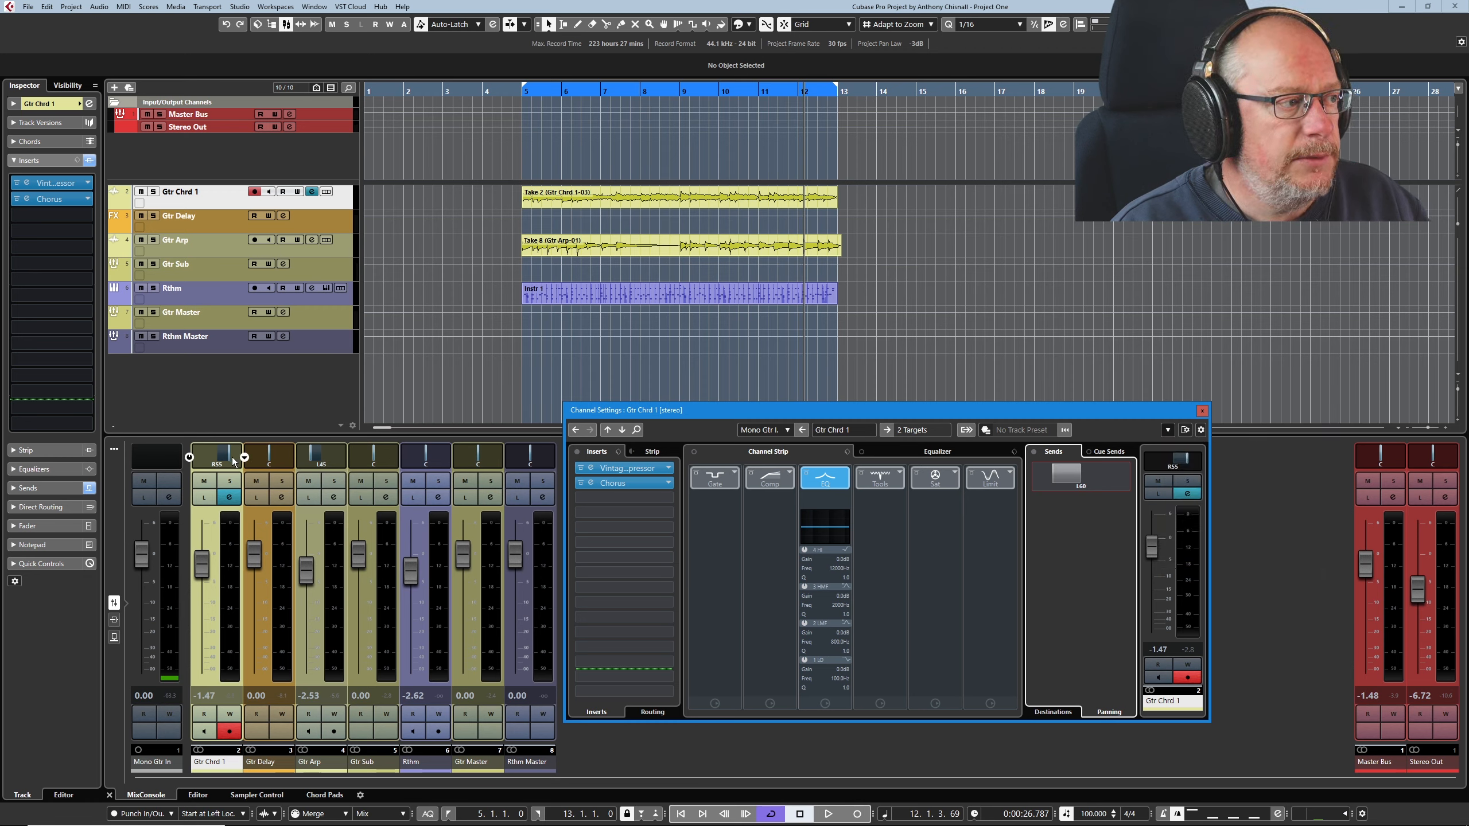
{"action": "left_click_drag", "start_coordinate": [230, 457], "coordinate": [233, 458]}
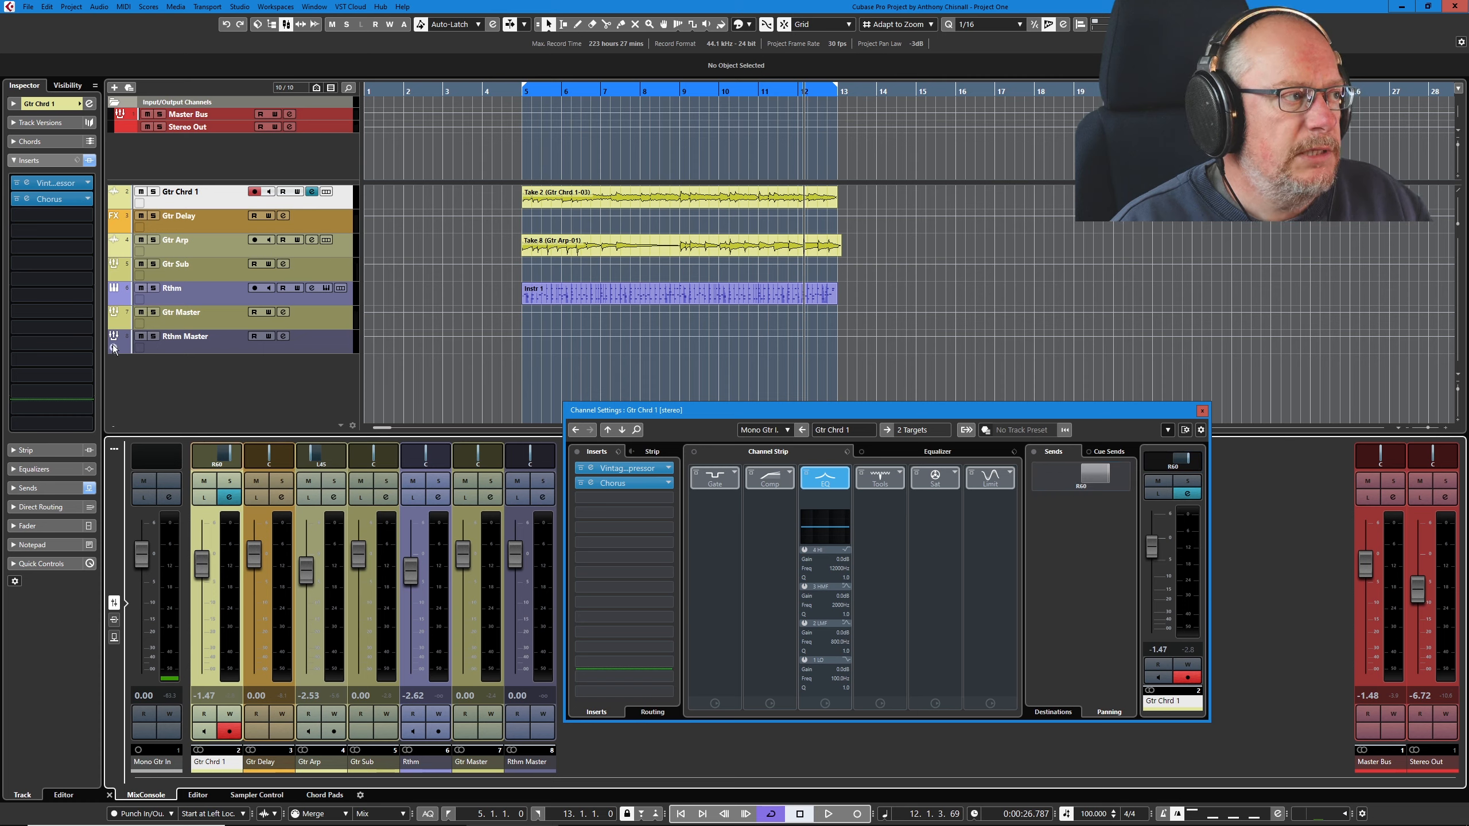
Solo Gtr Master and, during playback, set the pan of Gtr Chrd 1 to about R50 and Gtr Arp to about L55
{"action": "left_click", "coordinate": [153, 313]}
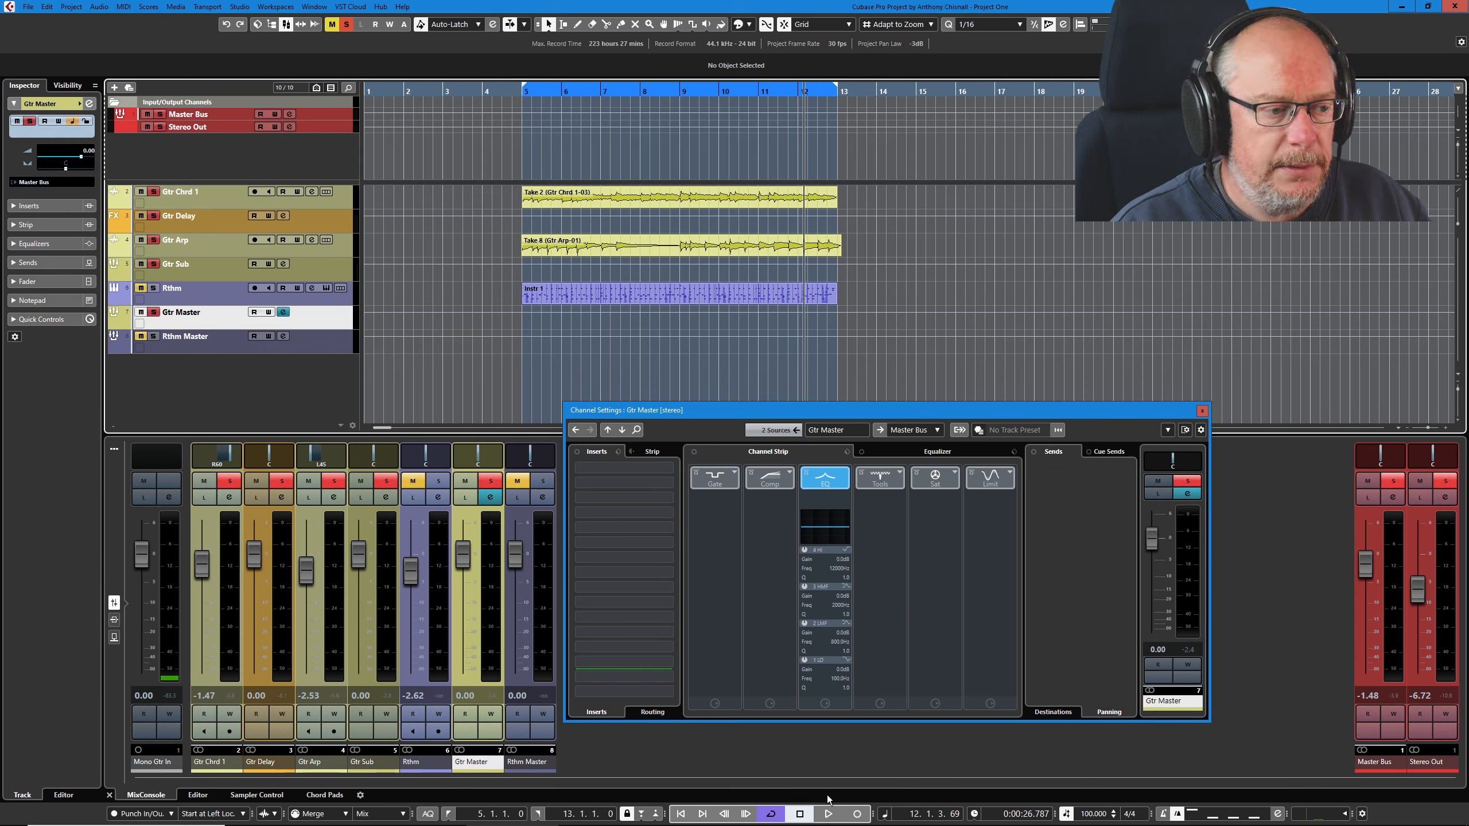
{"action": "left_click", "coordinate": [828, 813]}
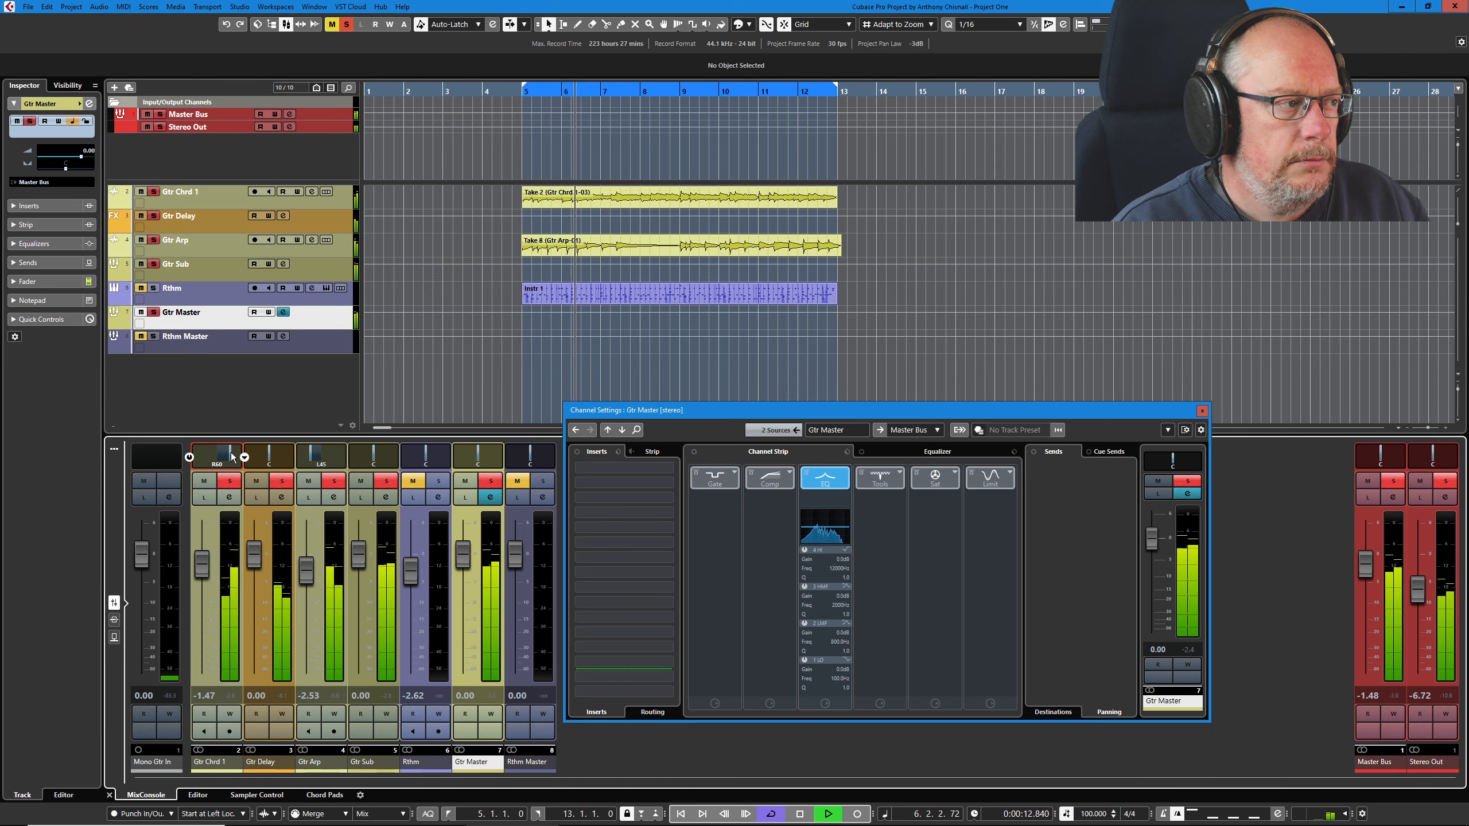
{"action": "scroll", "coordinate": [231, 457], "scroll_direction": "down", "scroll_amount": 5}
{"action": "scroll", "coordinate": [321, 457], "scroll_direction": "down", "scroll_amount": 5}
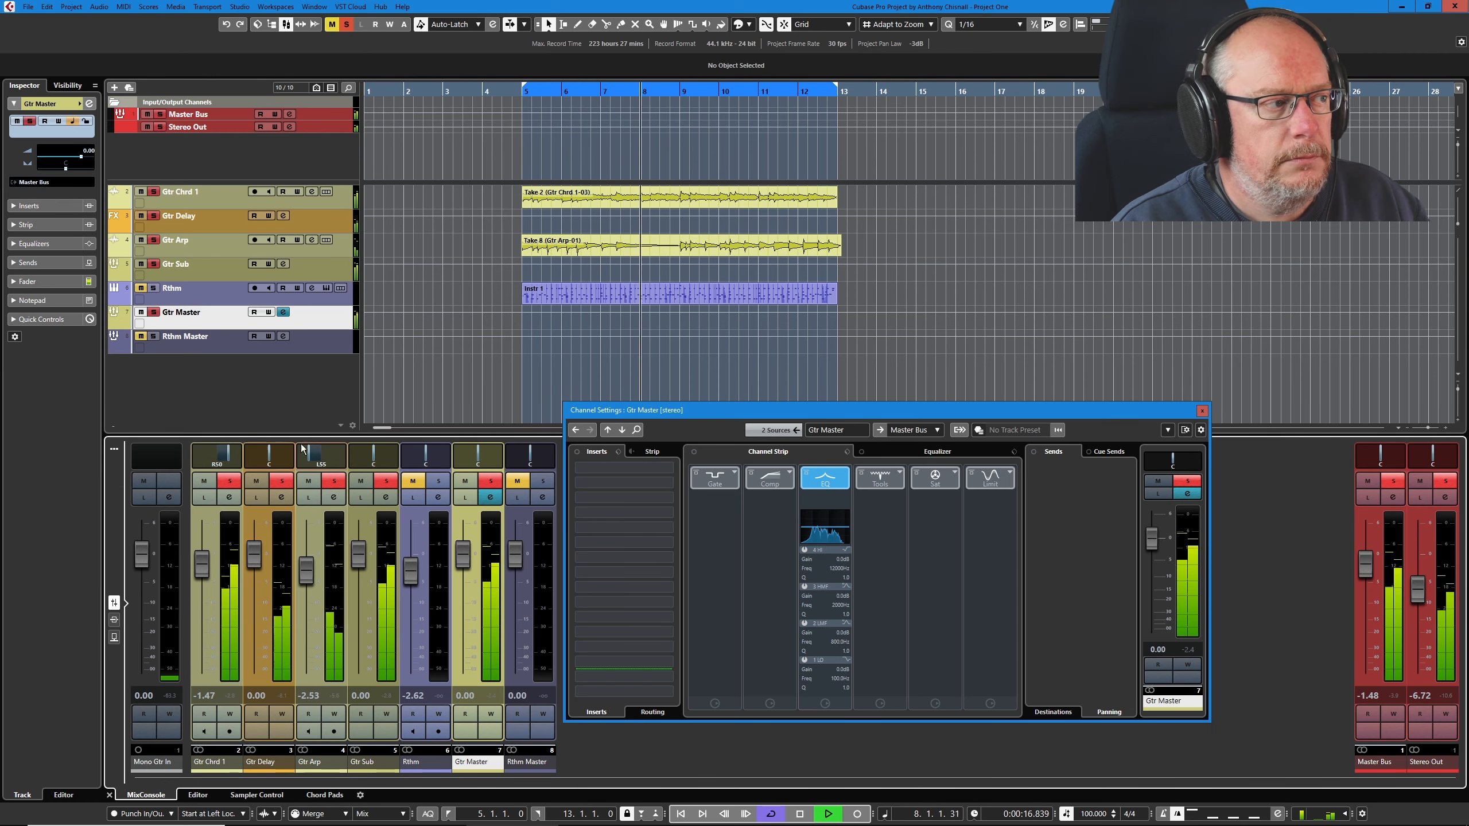
Check the Gtr Delay send levels of Gtr Chrd 1 and Gtr Arp during playback, then stop the transport
{"action": "left_click", "coordinate": [225, 198]}
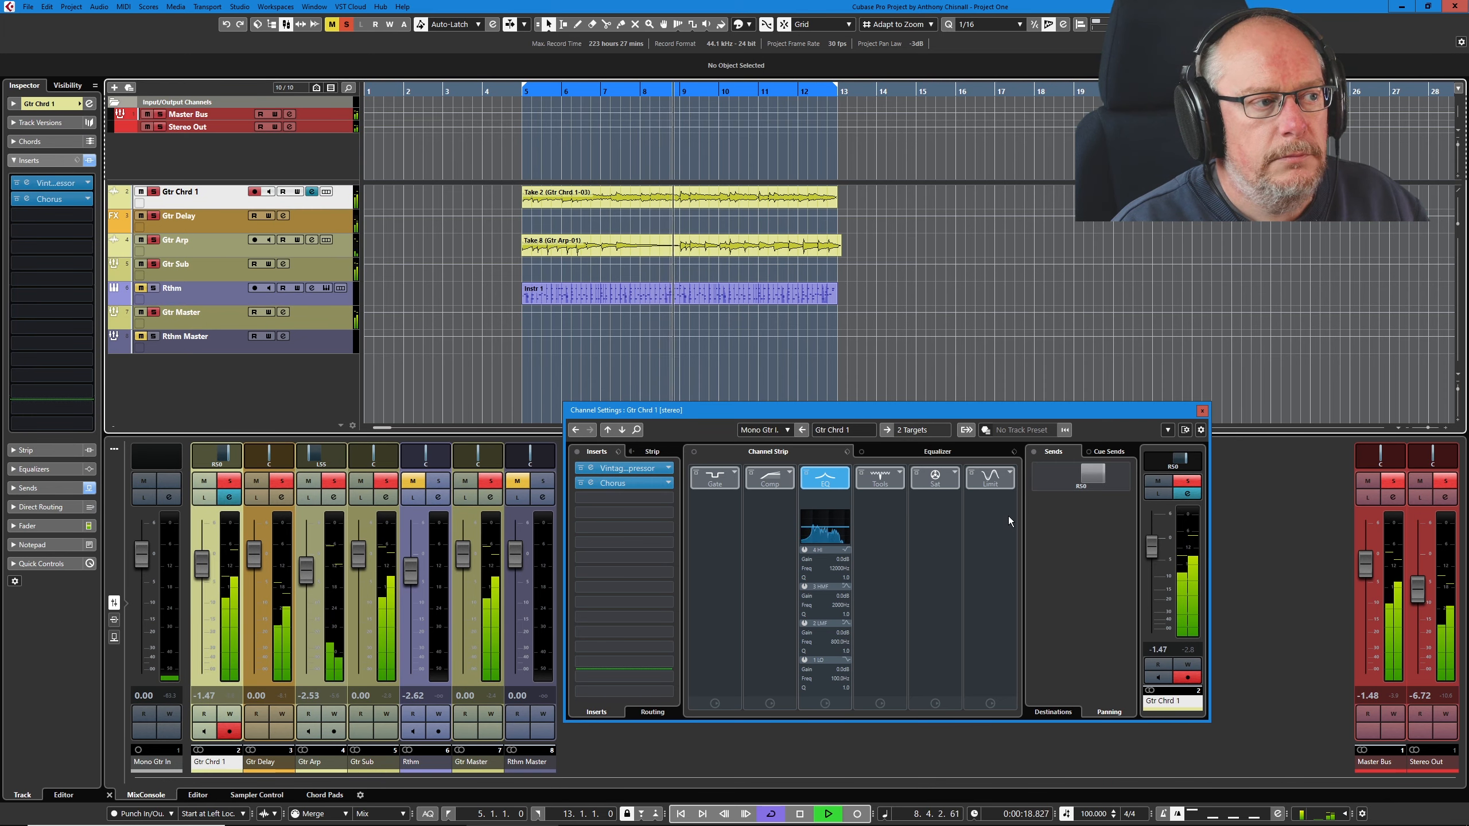
{"action": "left_click", "coordinate": [1052, 711]}
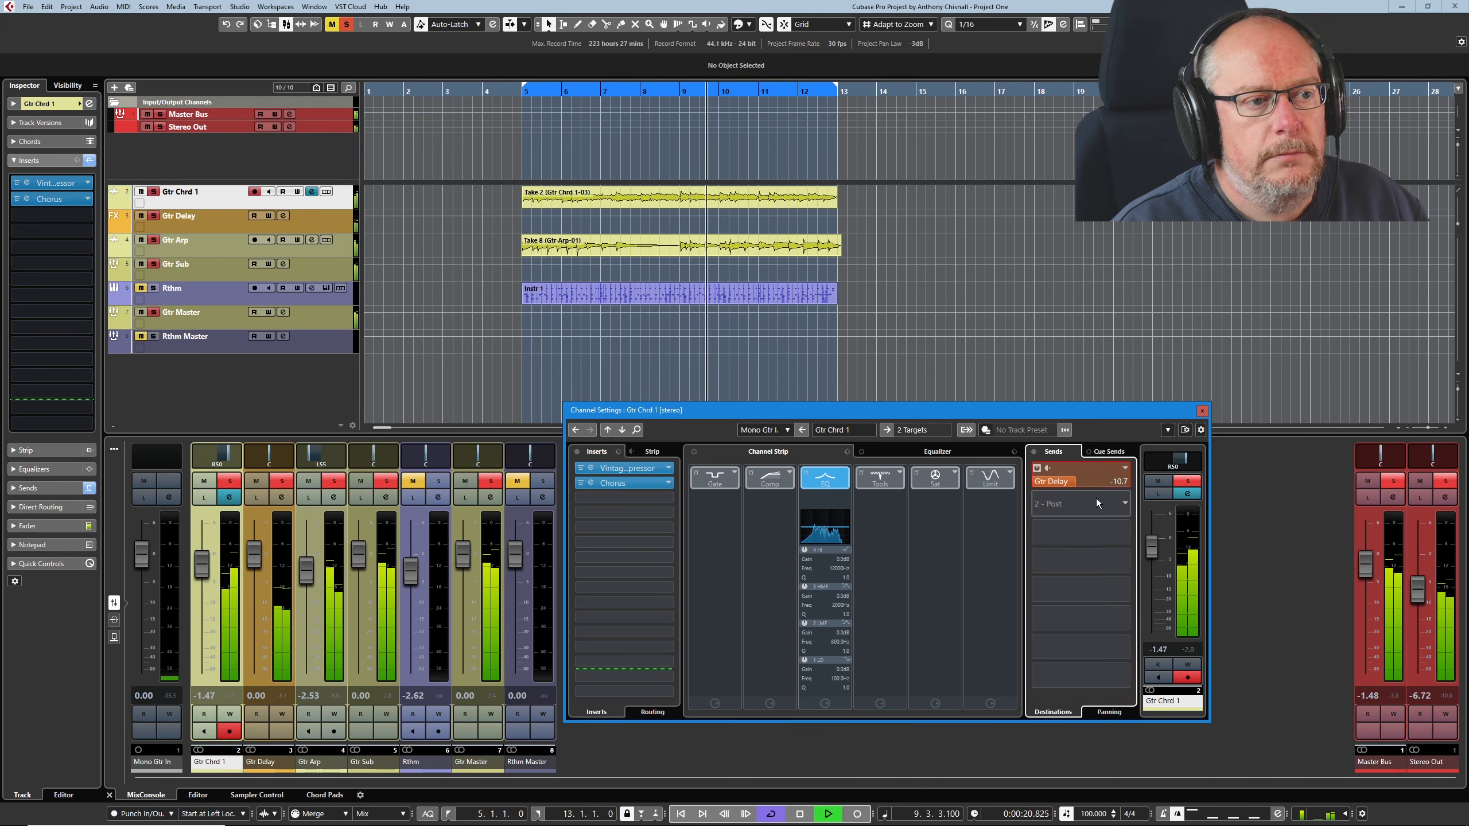
{"action": "left_click", "coordinate": [218, 246]}
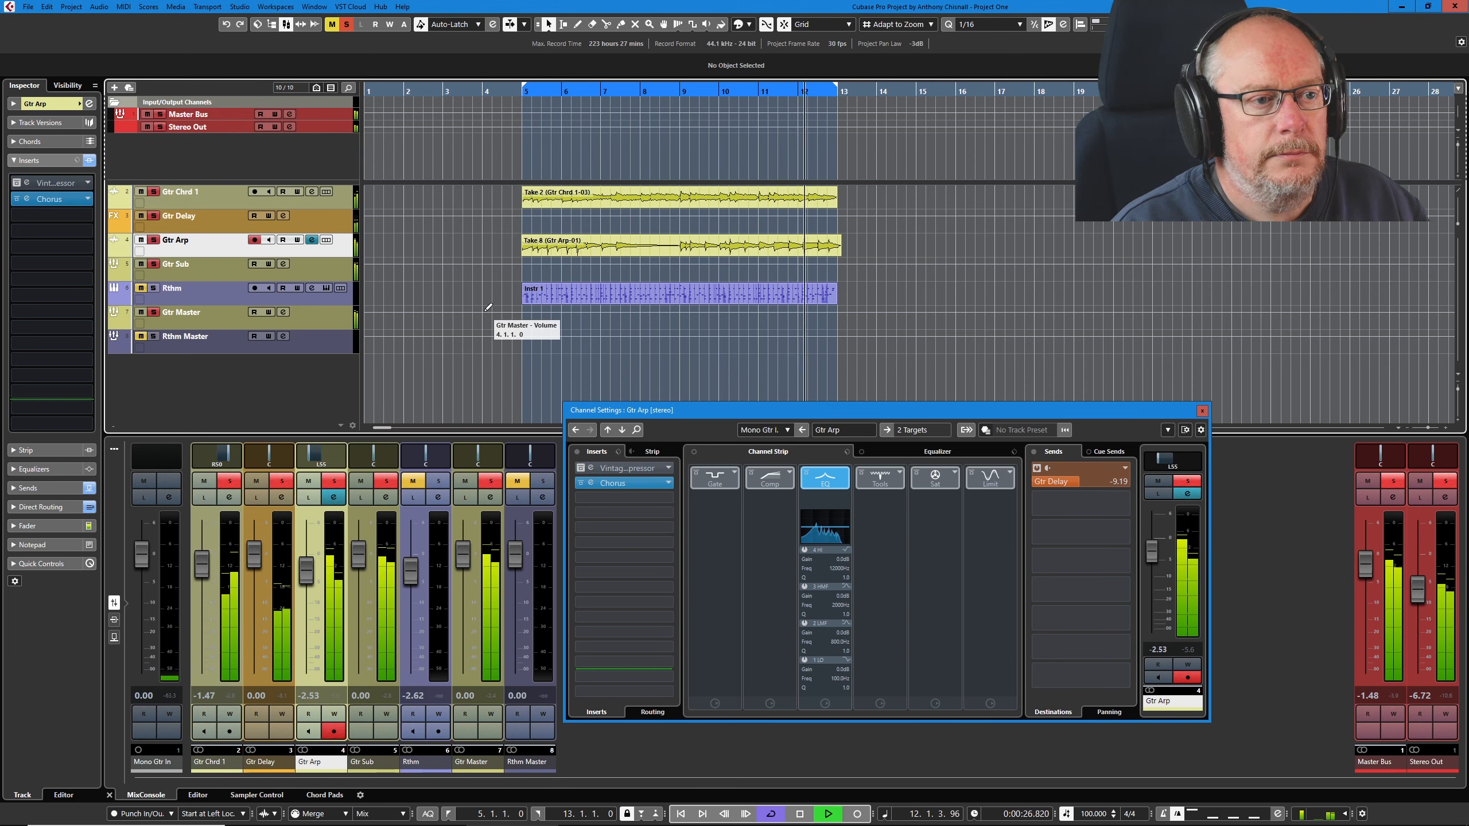
{"action": "left_click", "coordinate": [801, 815]}
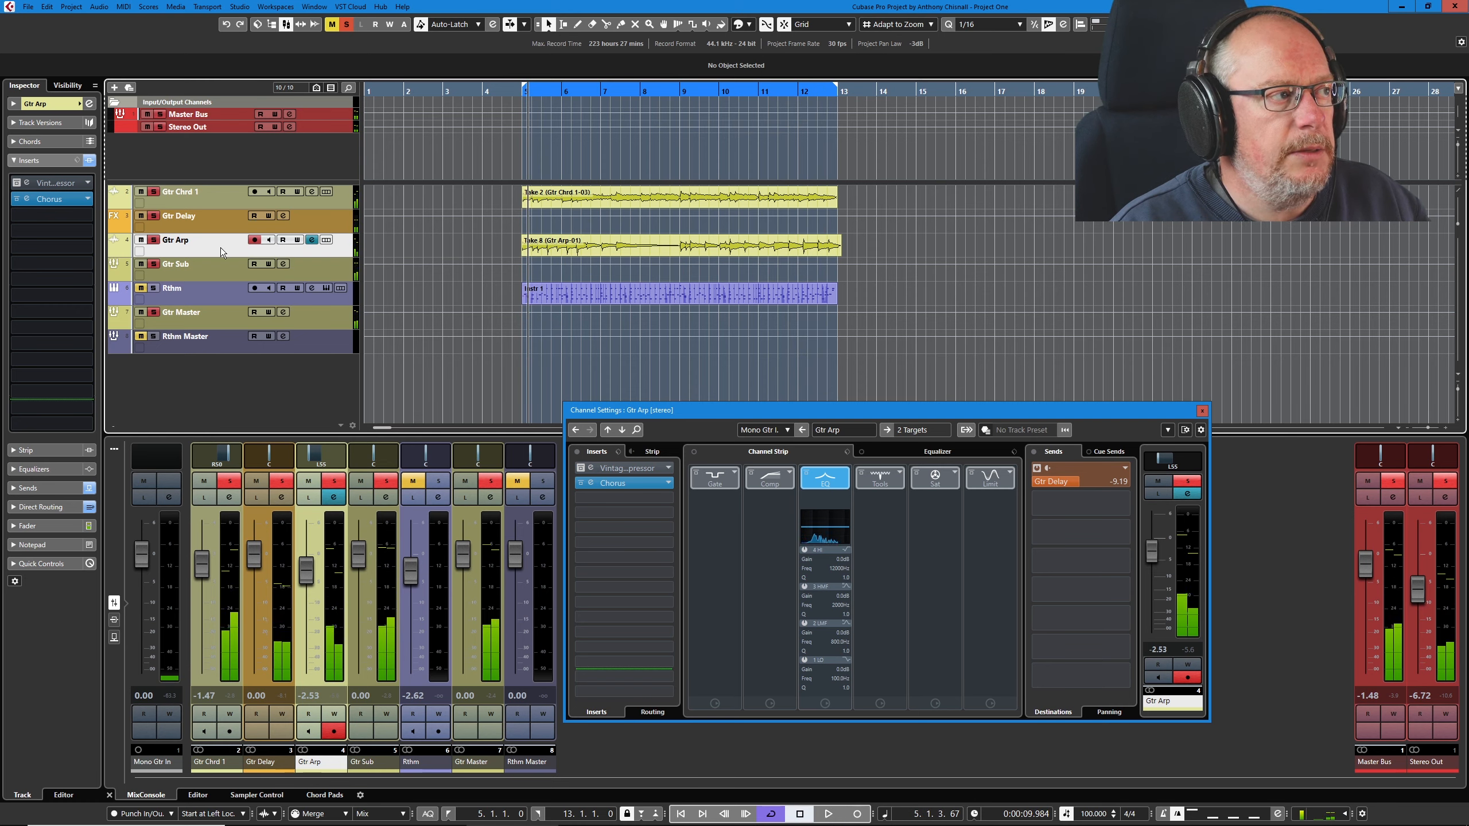
Move the Gtr Arp track above Gtr Delay and route the Gtr Delay output to Gtr Sub in the MixConsole
{"action": "left_click_drag", "start_coordinate": [221, 248], "coordinate": [228, 210]}
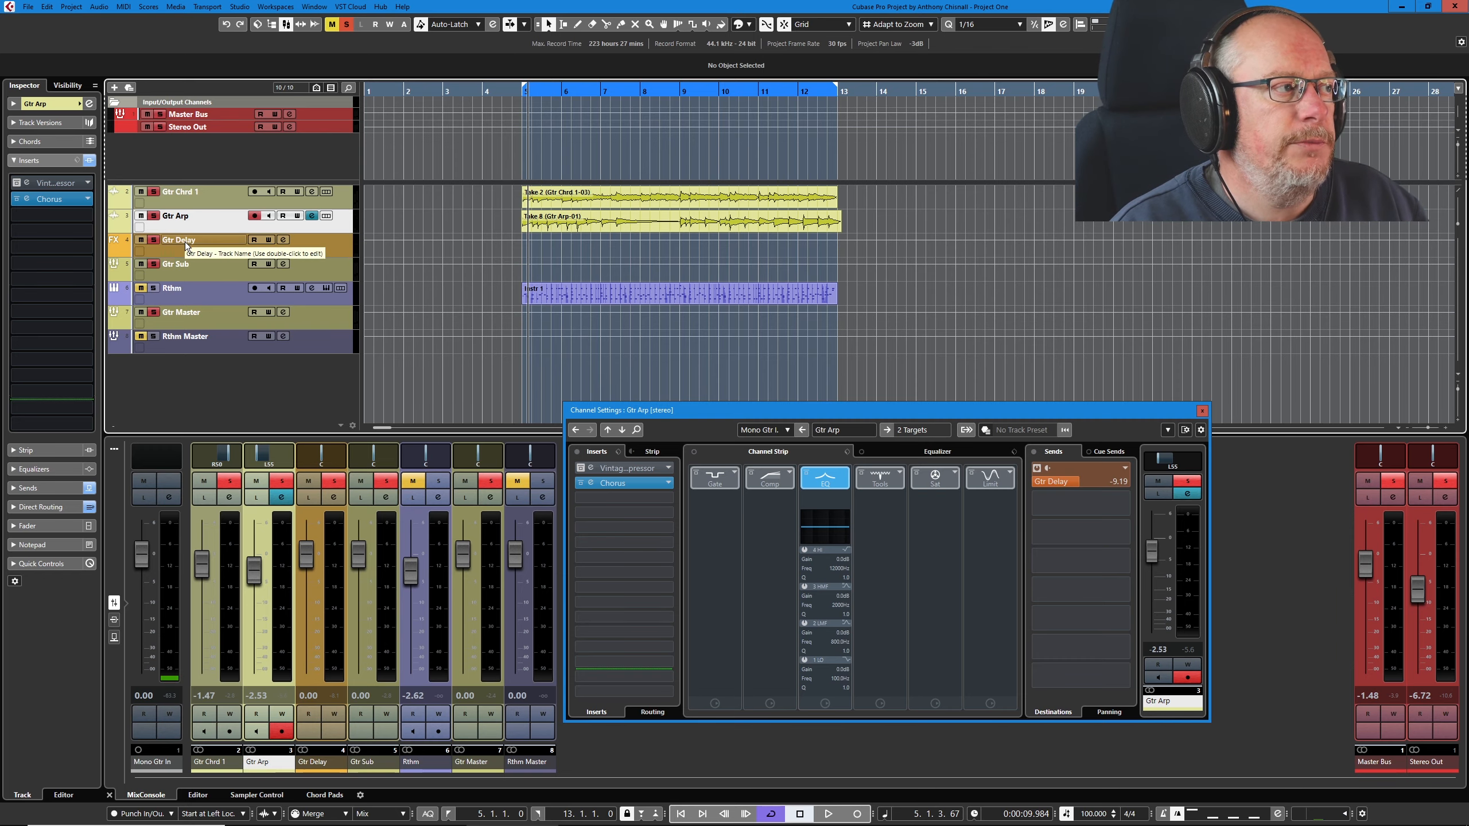
{"action": "key", "text": "Escape"}
{"action": "key", "text": "F3"}
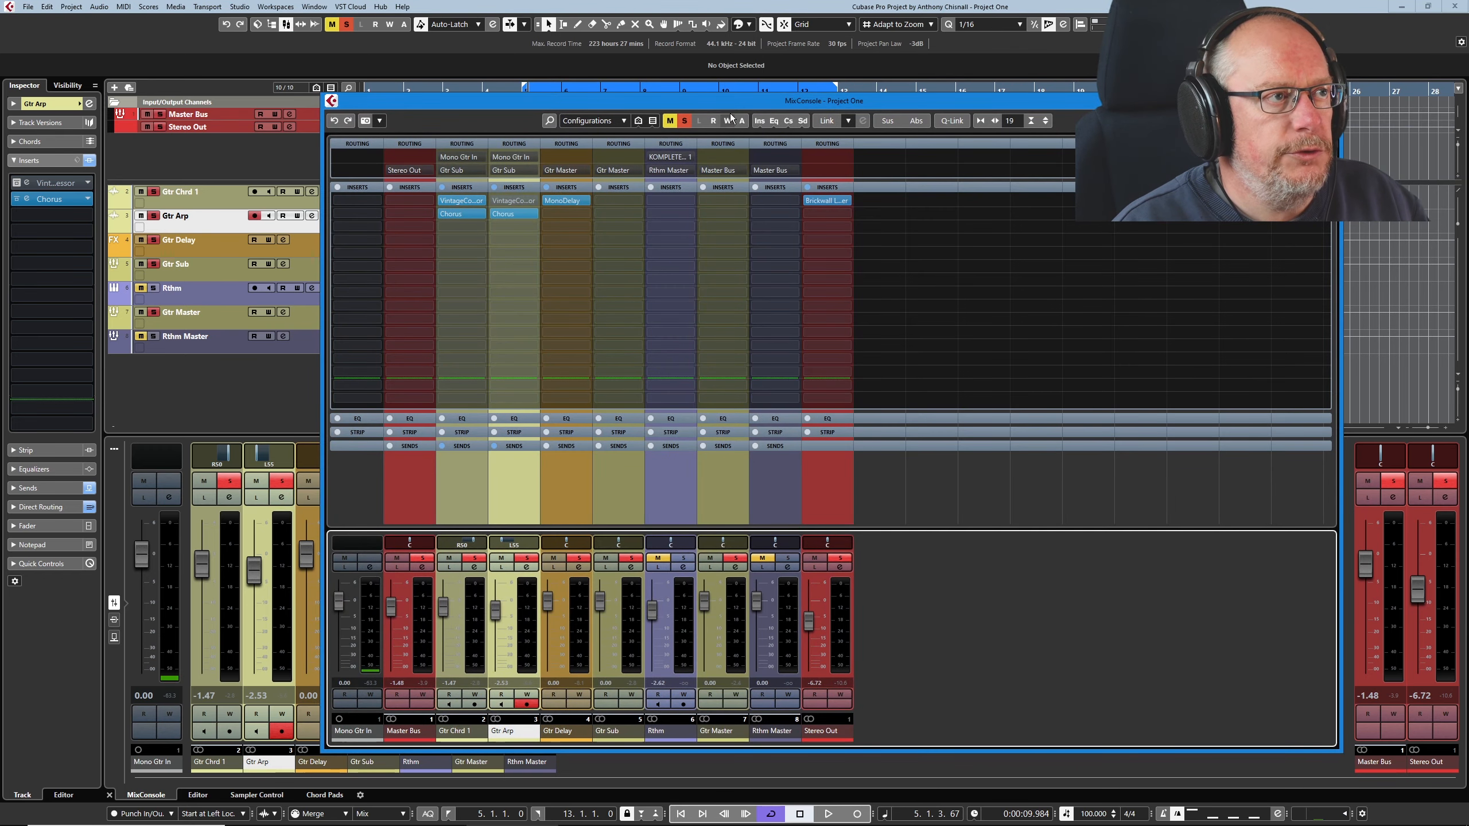
{"action": "left_click_drag", "start_coordinate": [730, 101], "coordinate": [592, 54]}
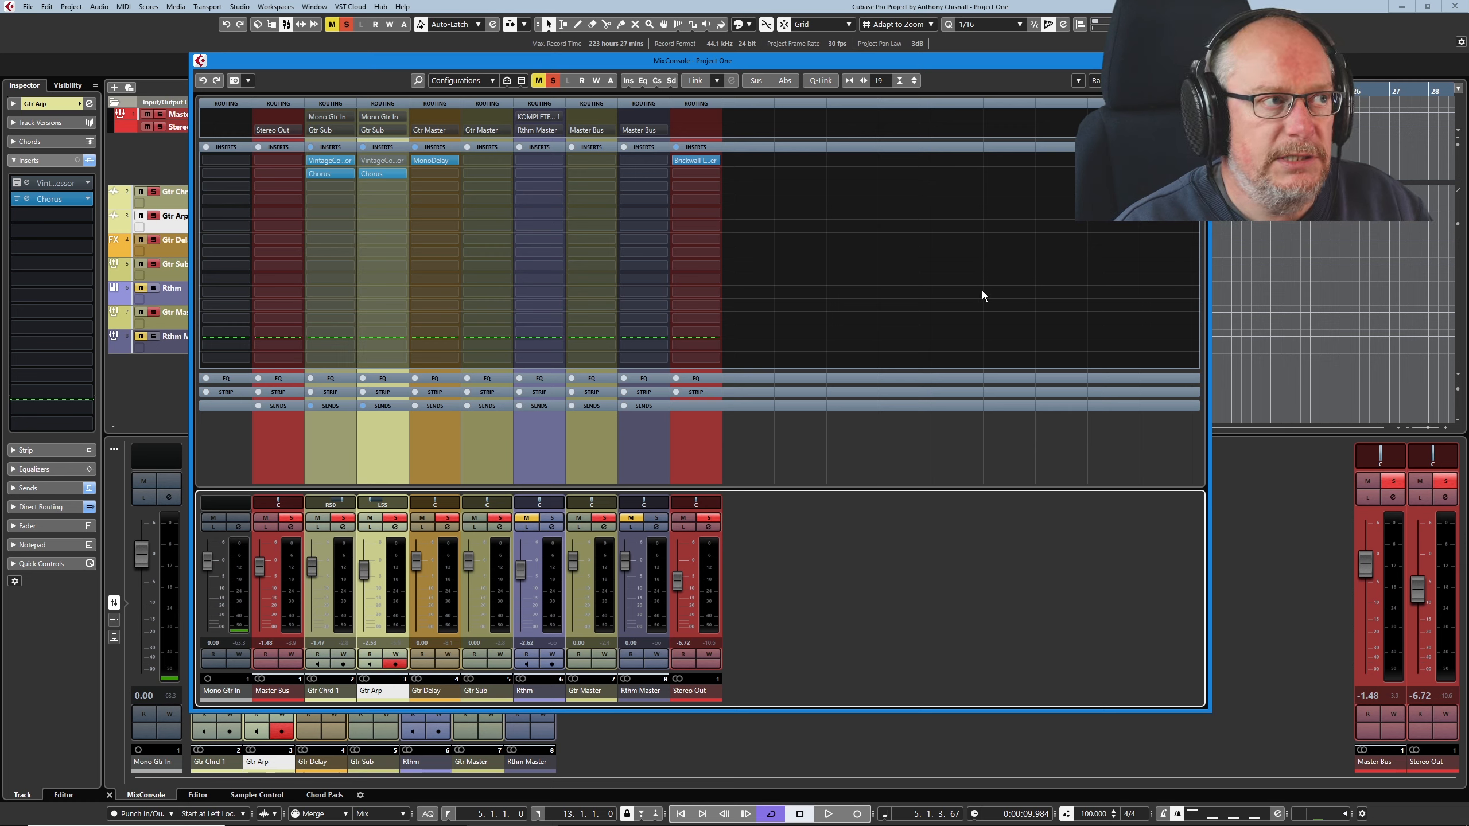
{"action": "left_click", "coordinate": [453, 129]}
{"action": "left_click", "coordinate": [459, 223]}
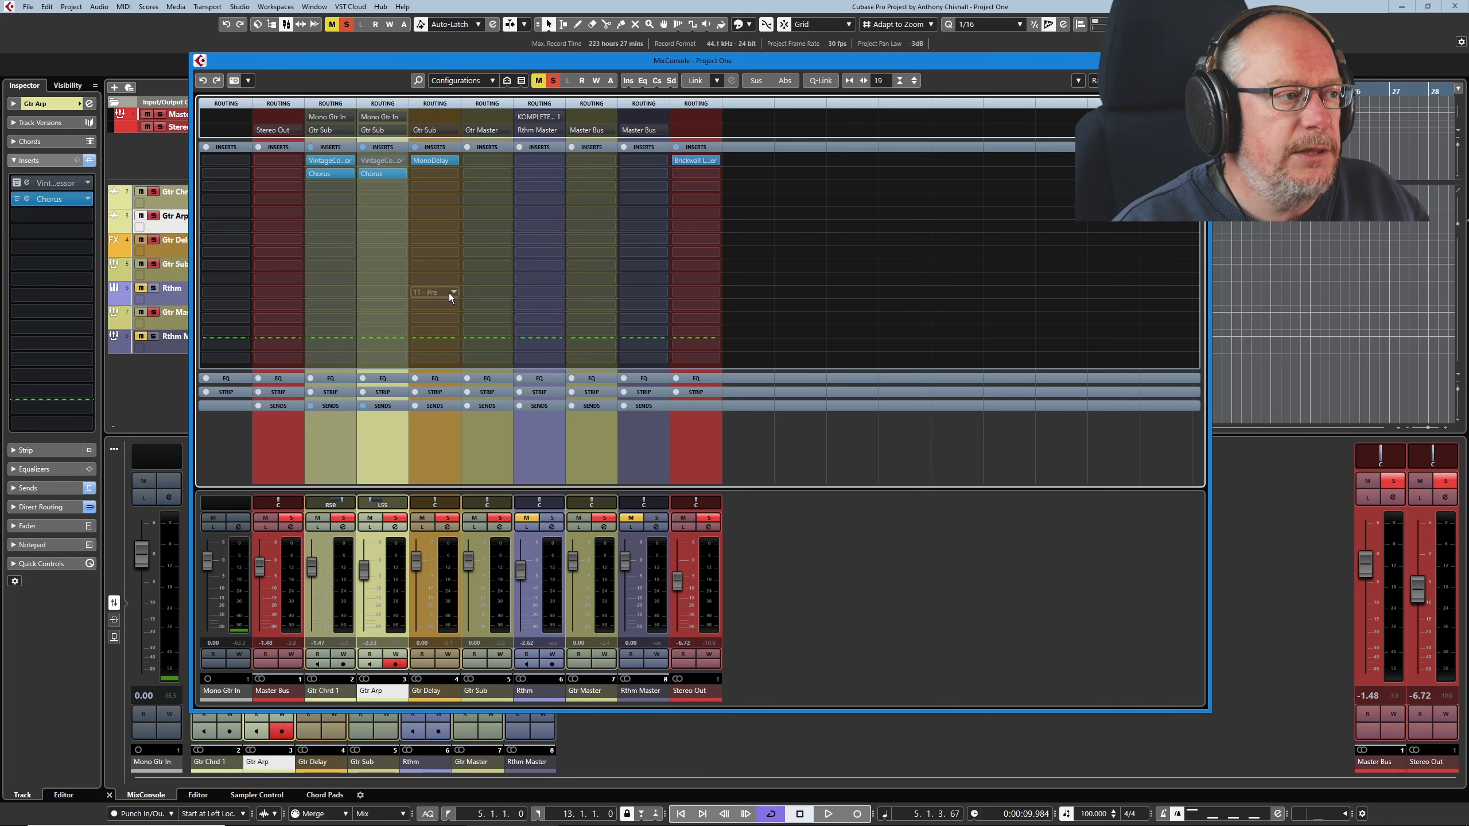
{"action": "key", "text": "F3"}
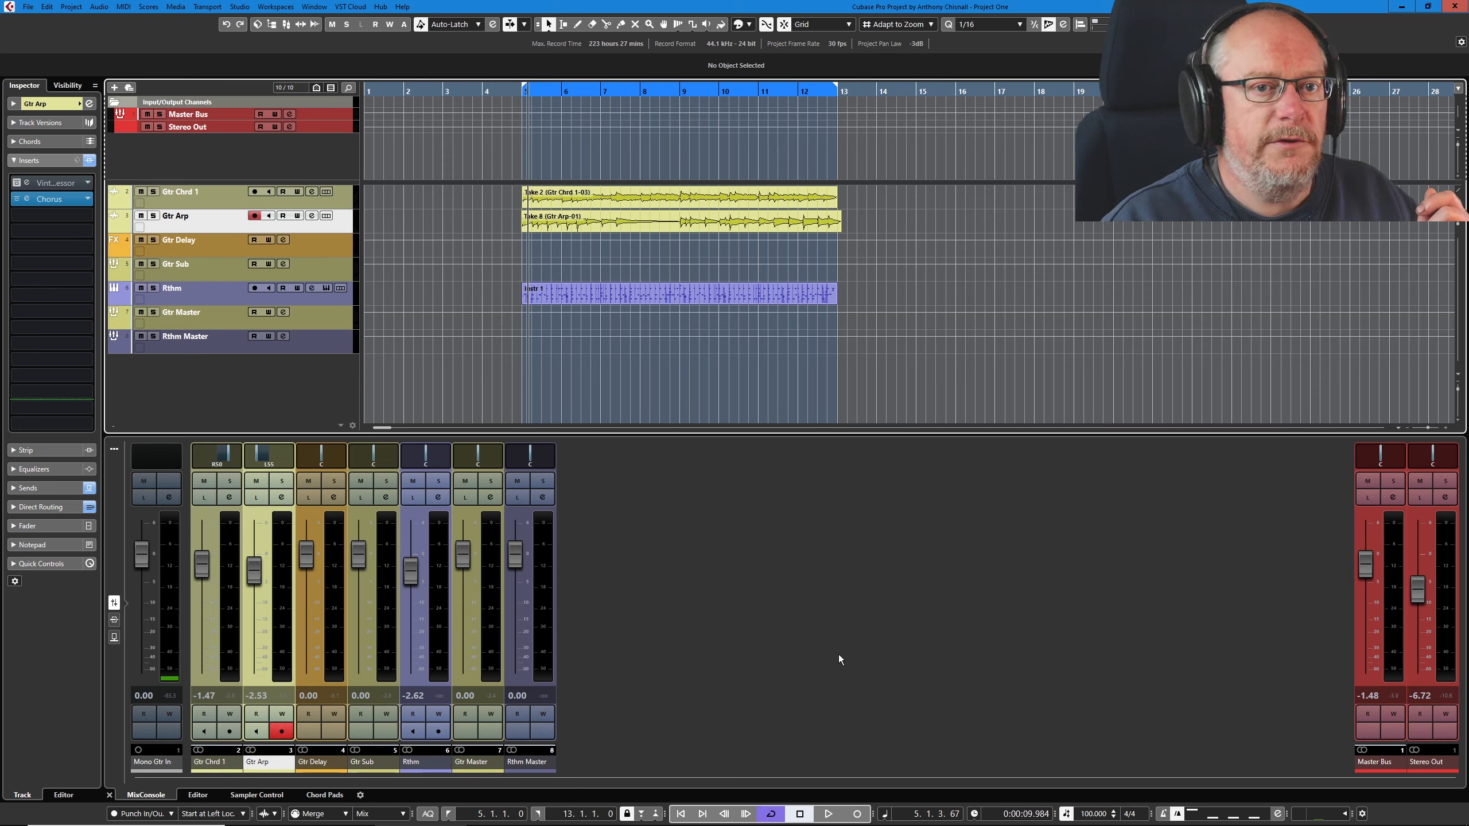
Play back the full mix without solos to audition the guitars with the shared delay
{"action": "key", "text": "space"}
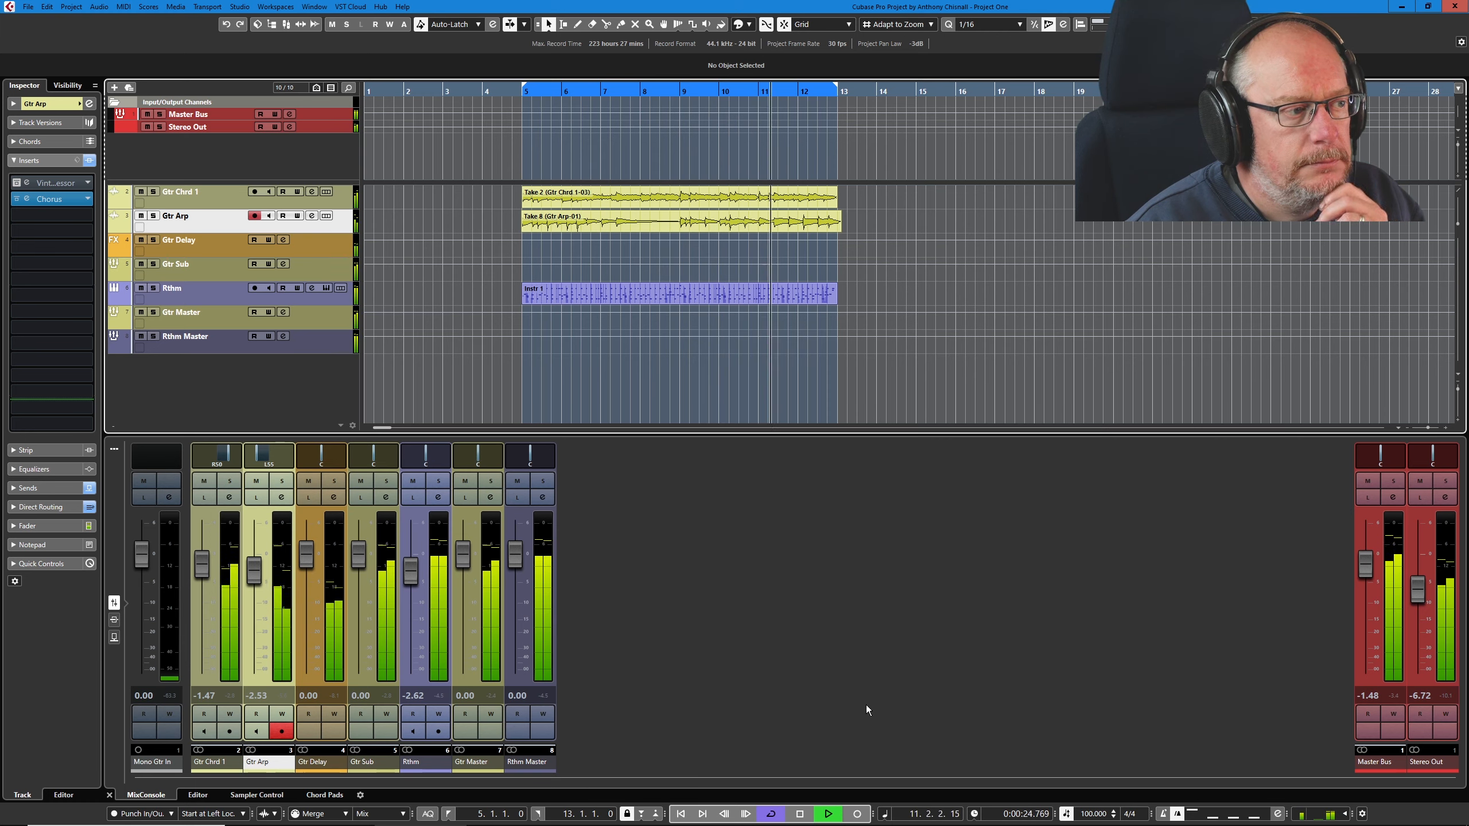
{"action": "left_click", "coordinate": [800, 815]}
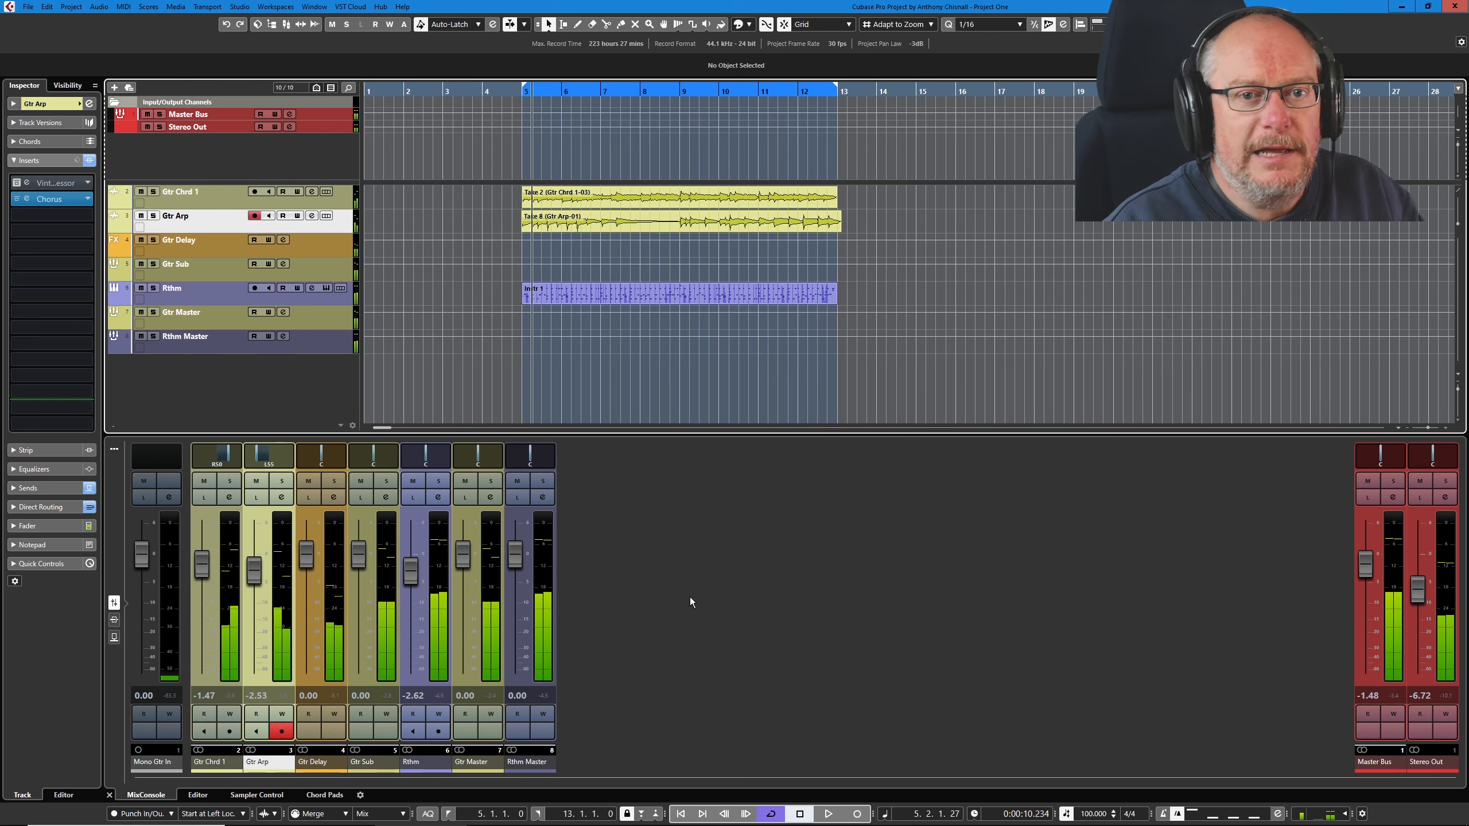